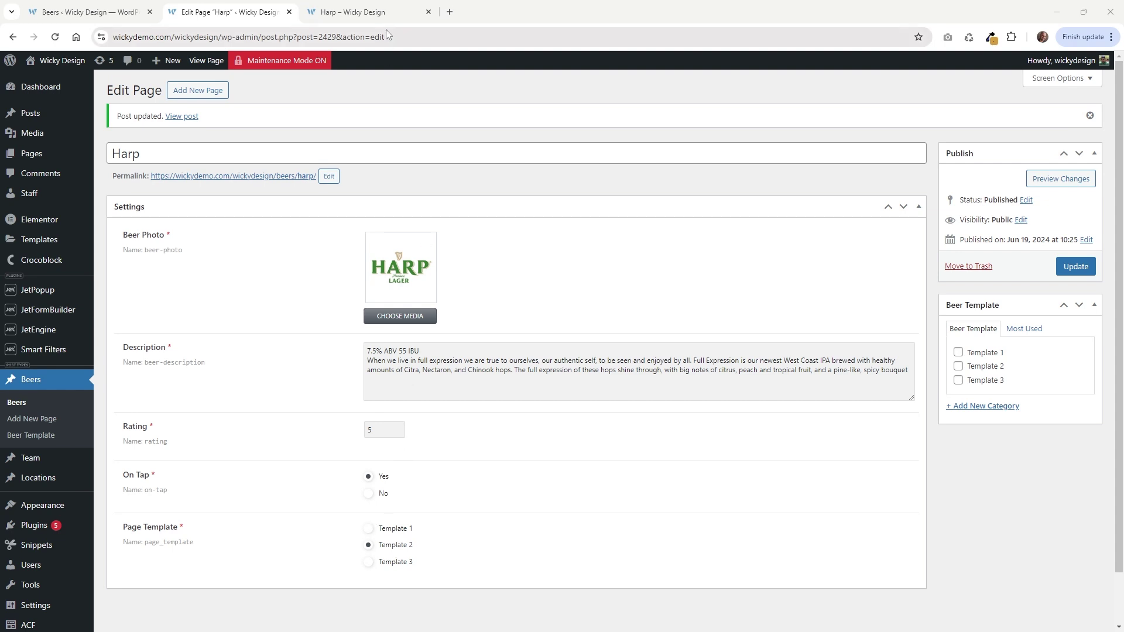
Set Harp's Page Template to Template 1 and update the post.
click(365, 12)
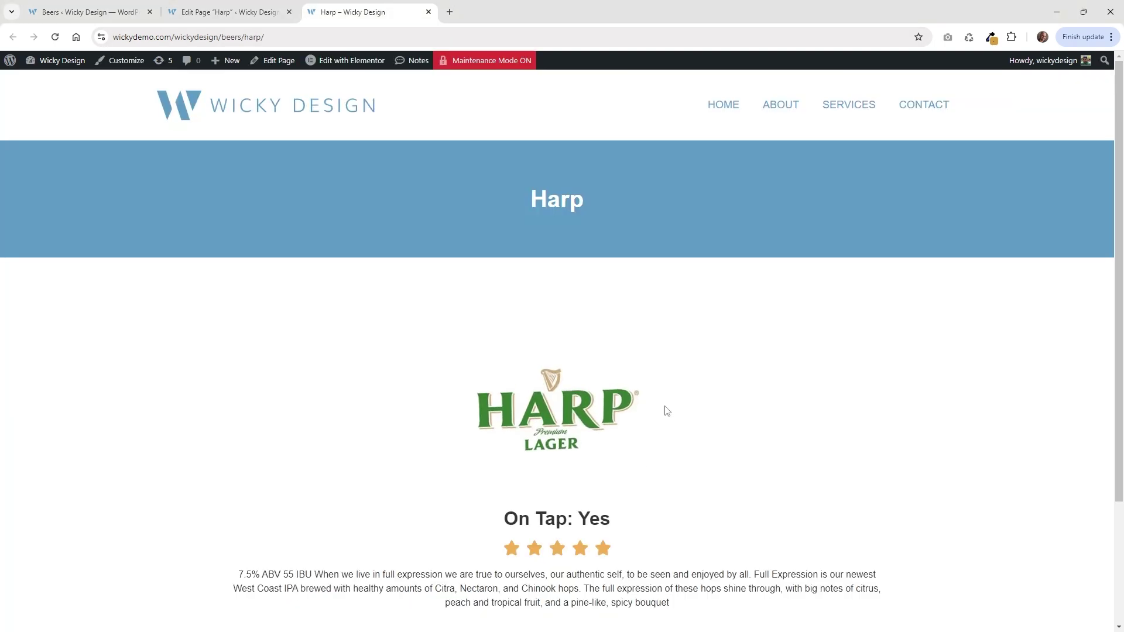
click(275, 12)
click(369, 529)
click(1075, 267)
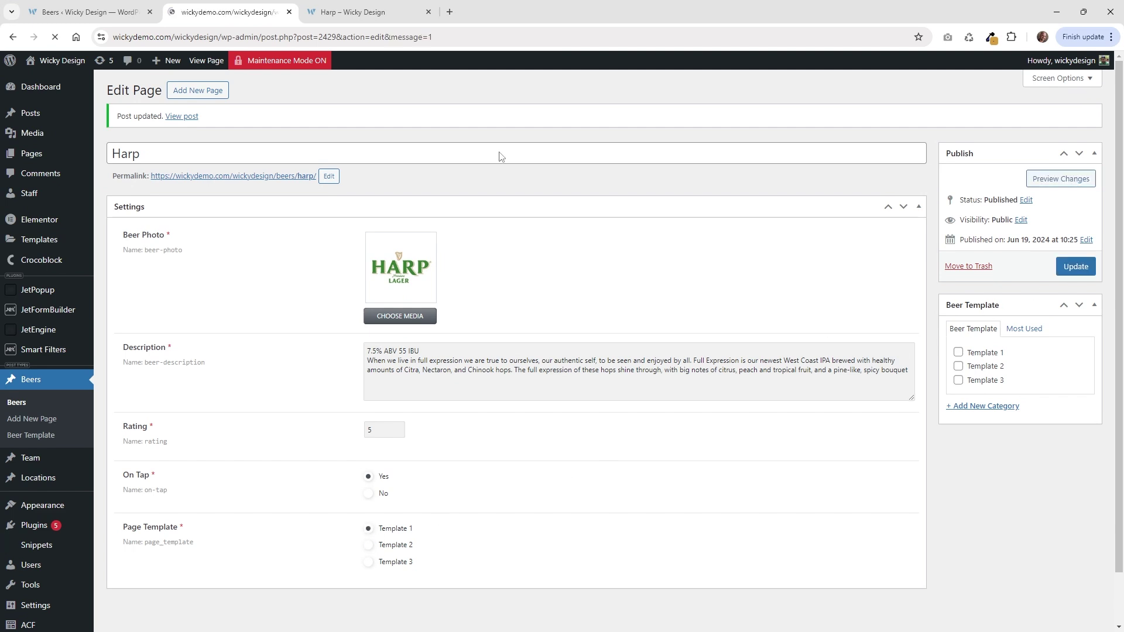
Reload the live Harp page to check the Template 1 layout.
click(354, 12)
click(54, 37)
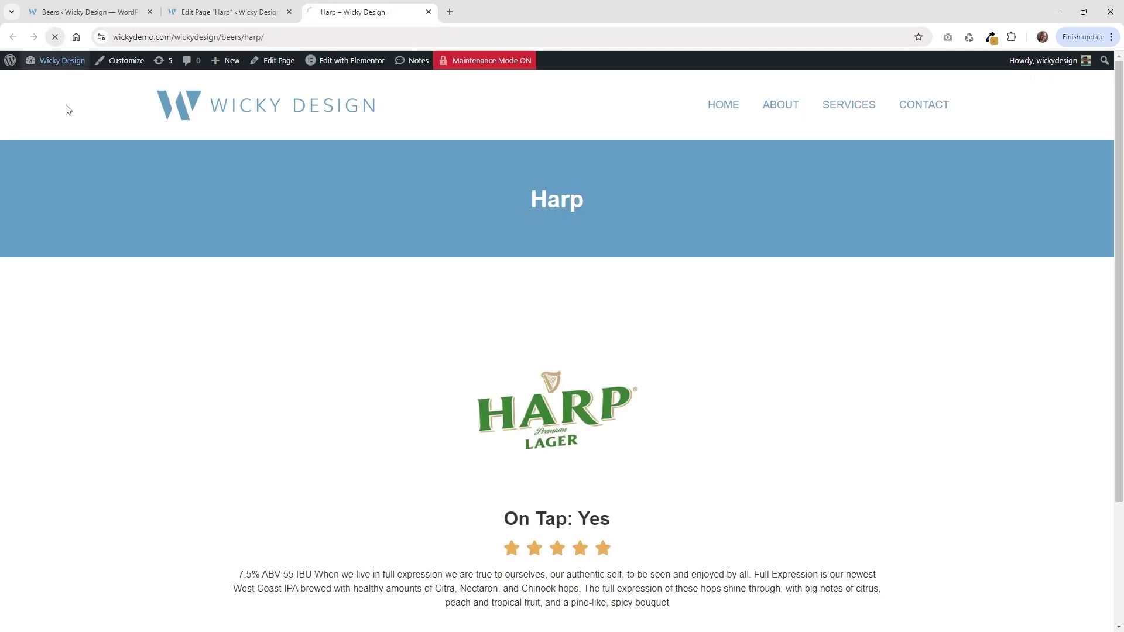
scroll(475, 388, down, 1)
scroll(476, 388, up, 1)
click(221, 10)
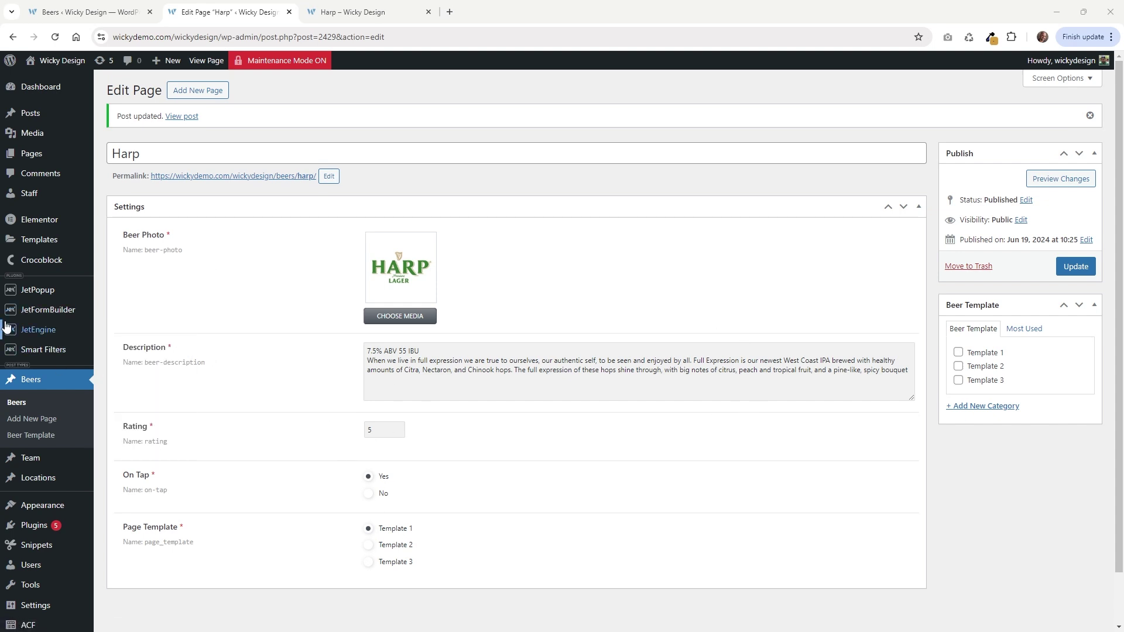
Open the JetEngine dashboard's module list and compare it with the live Harp page.
click(35, 332)
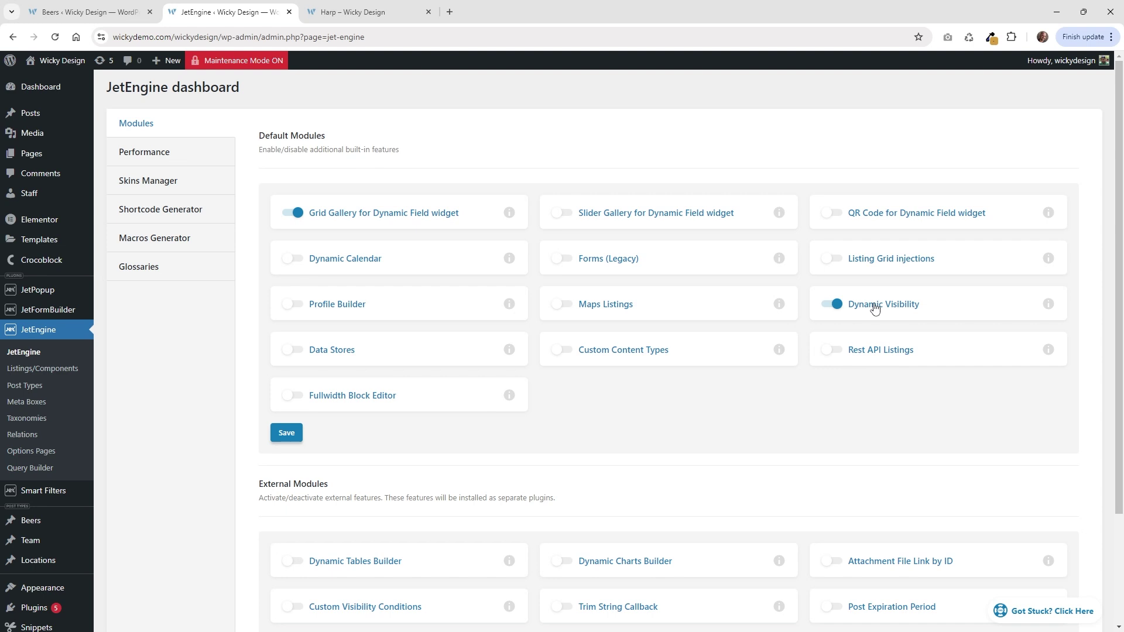
click(363, 11)
scroll(397, 397, down, 1)
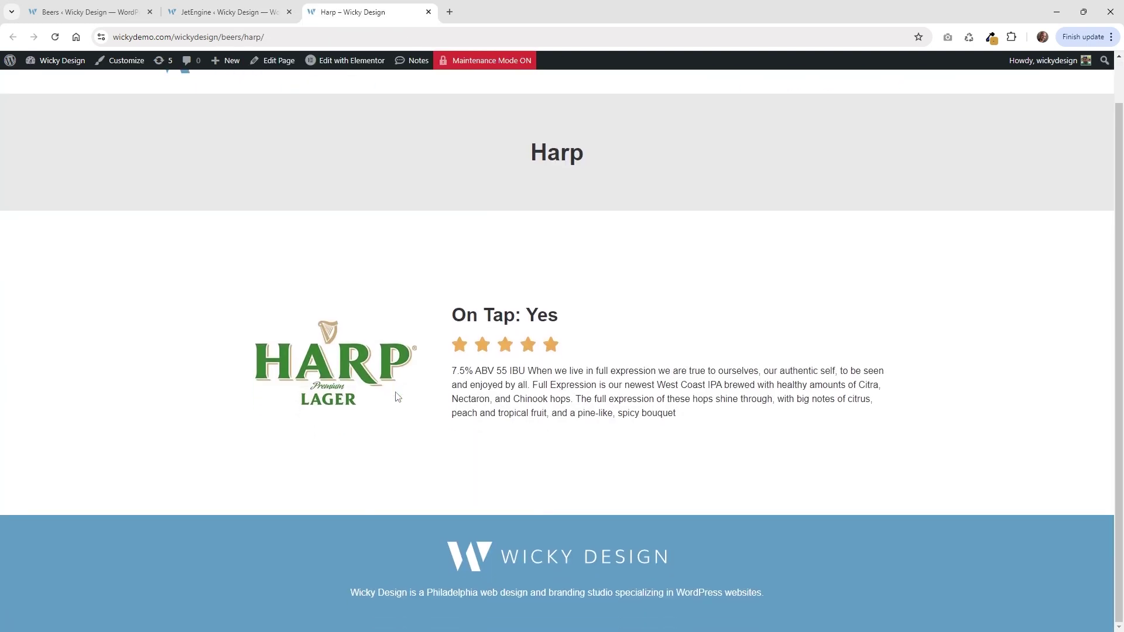
scroll(512, 307, up, 1)
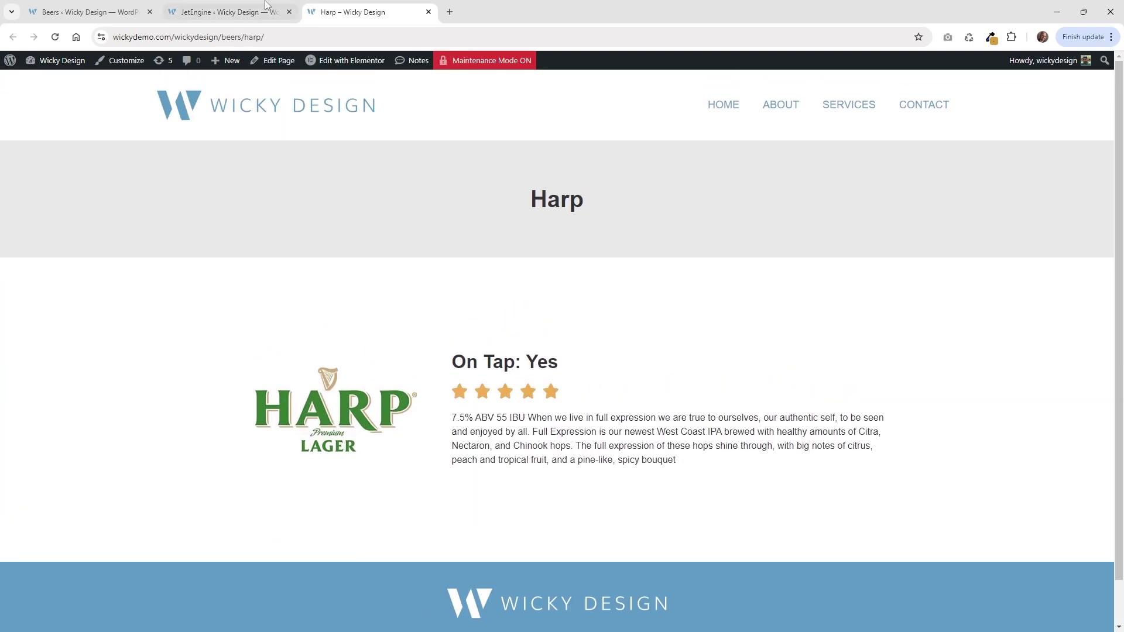
click(228, 12)
mouse_move(39, 524)
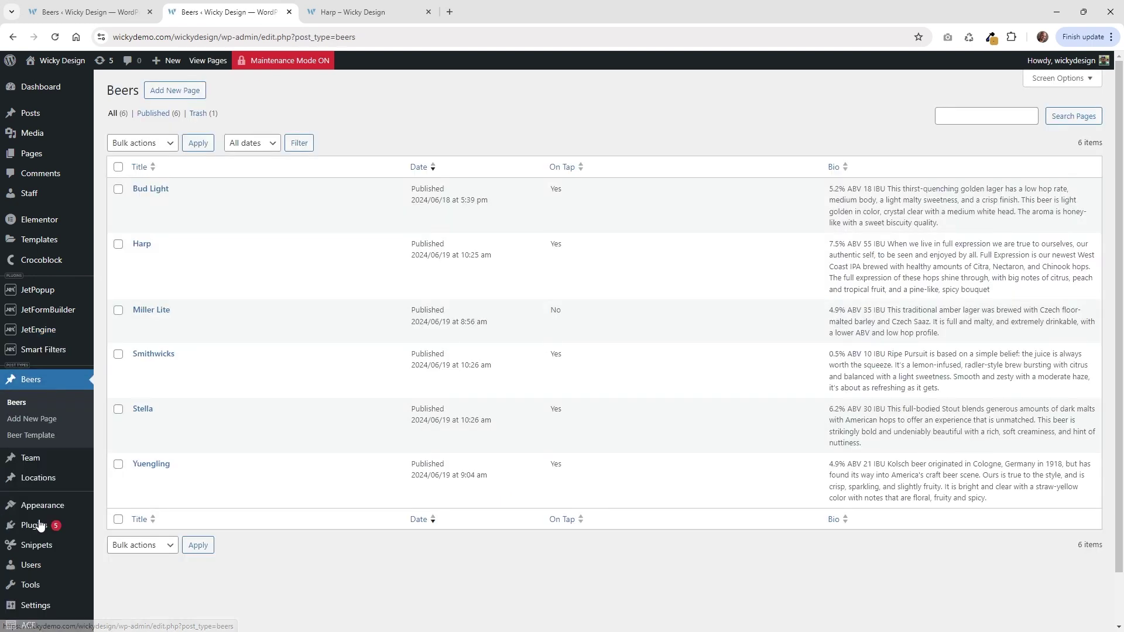
Open Harp from the Beers list to review its rating, On Tap and Template 1.
mouse_move(181, 429)
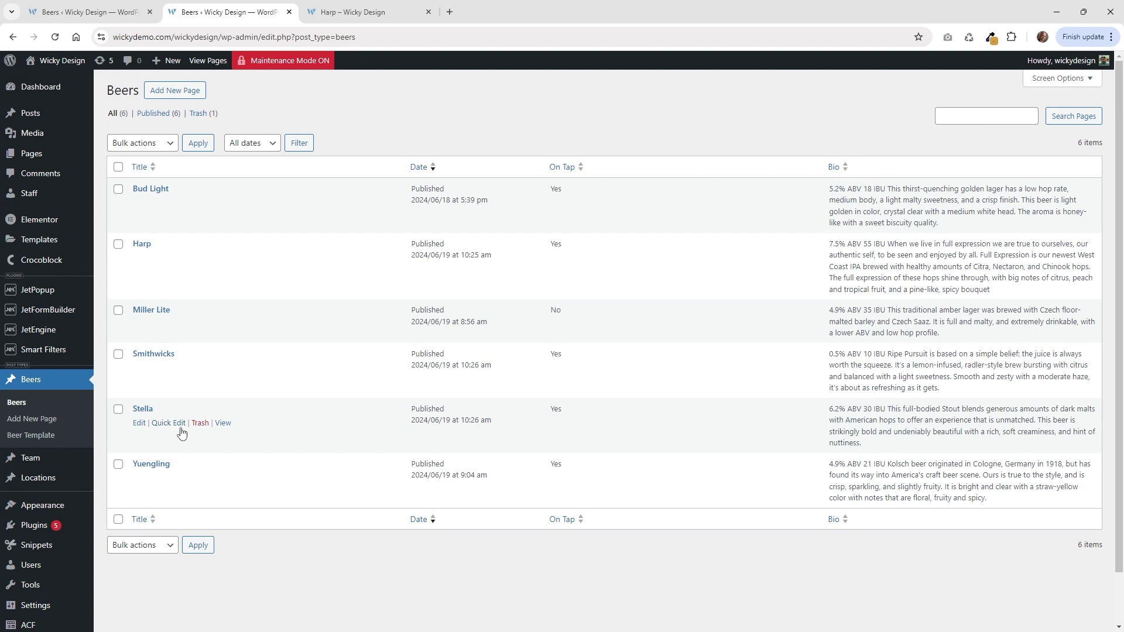
click(132, 12)
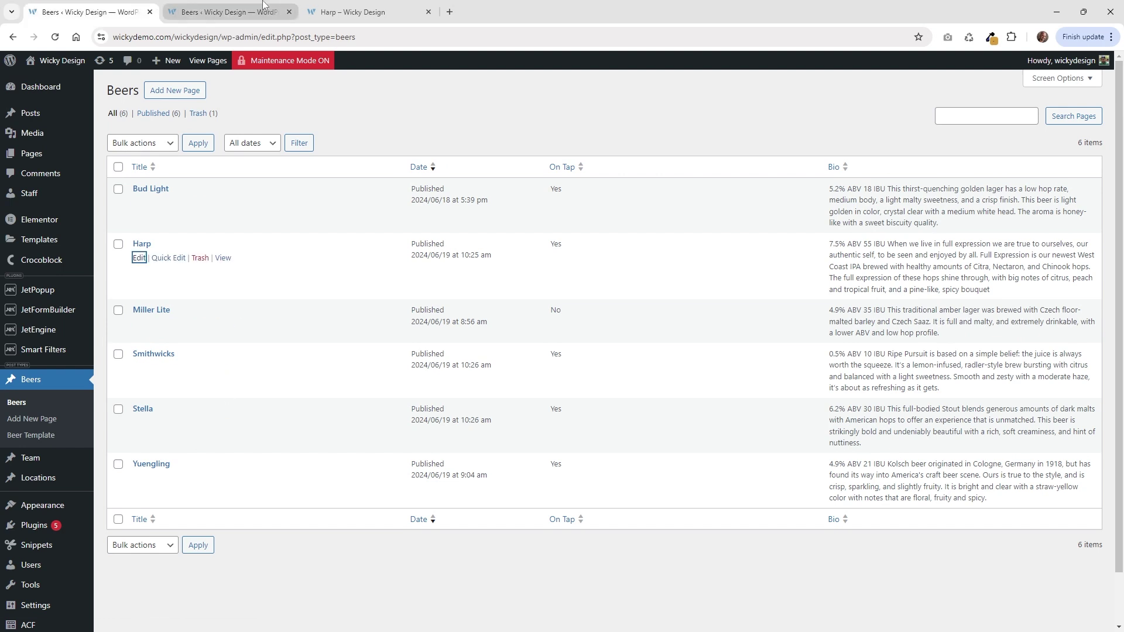
click(140, 258)
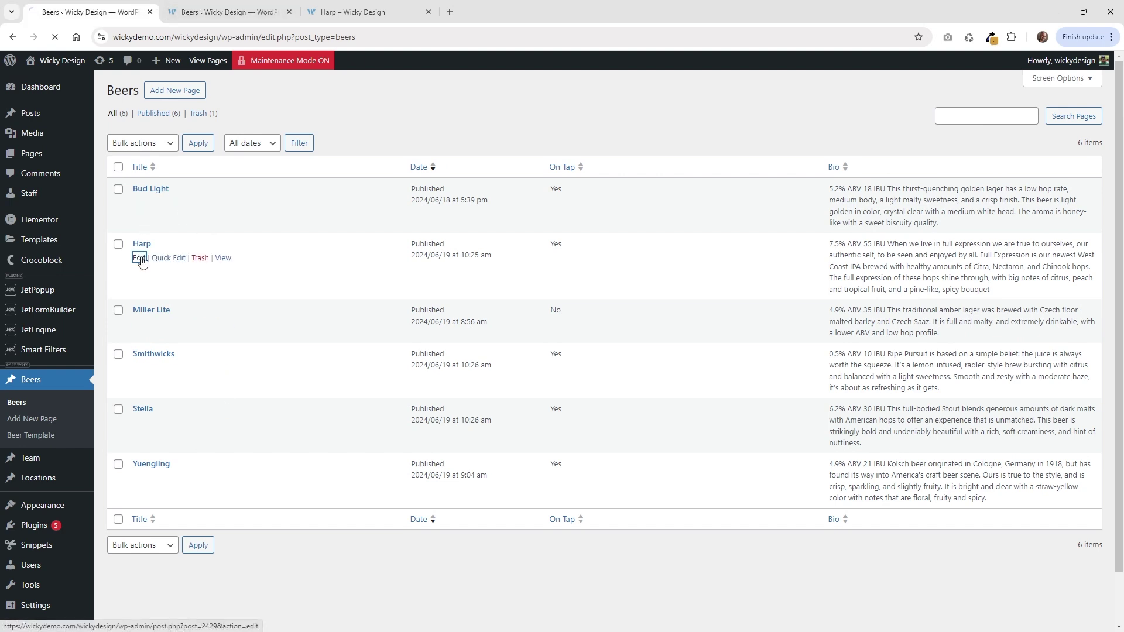
mouse_move(411, 227)
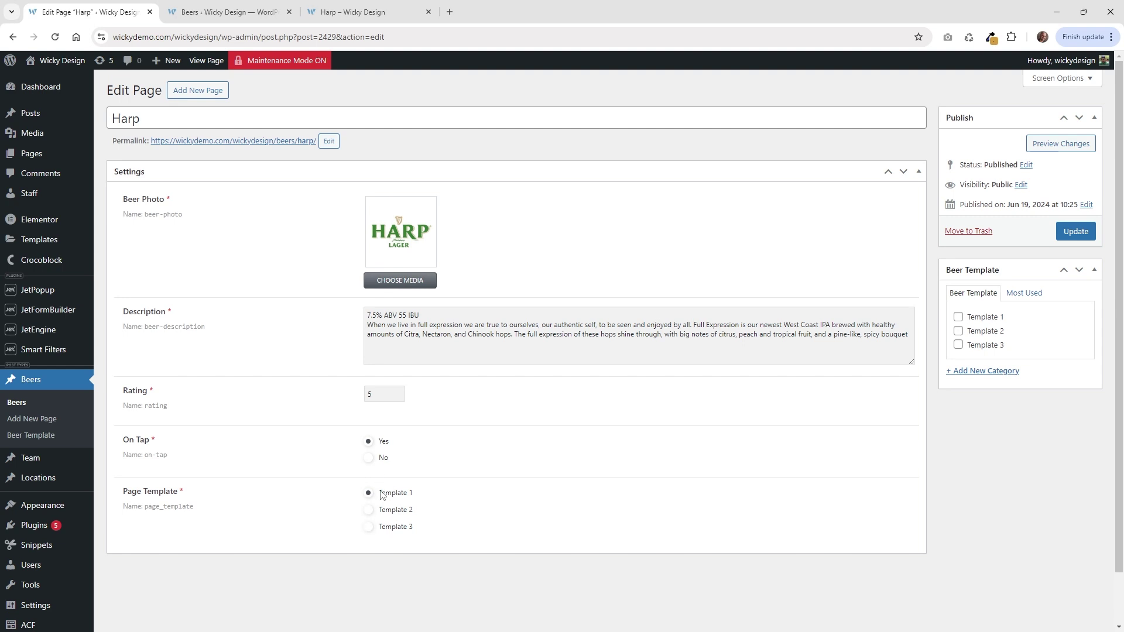
mouse_move(52, 339)
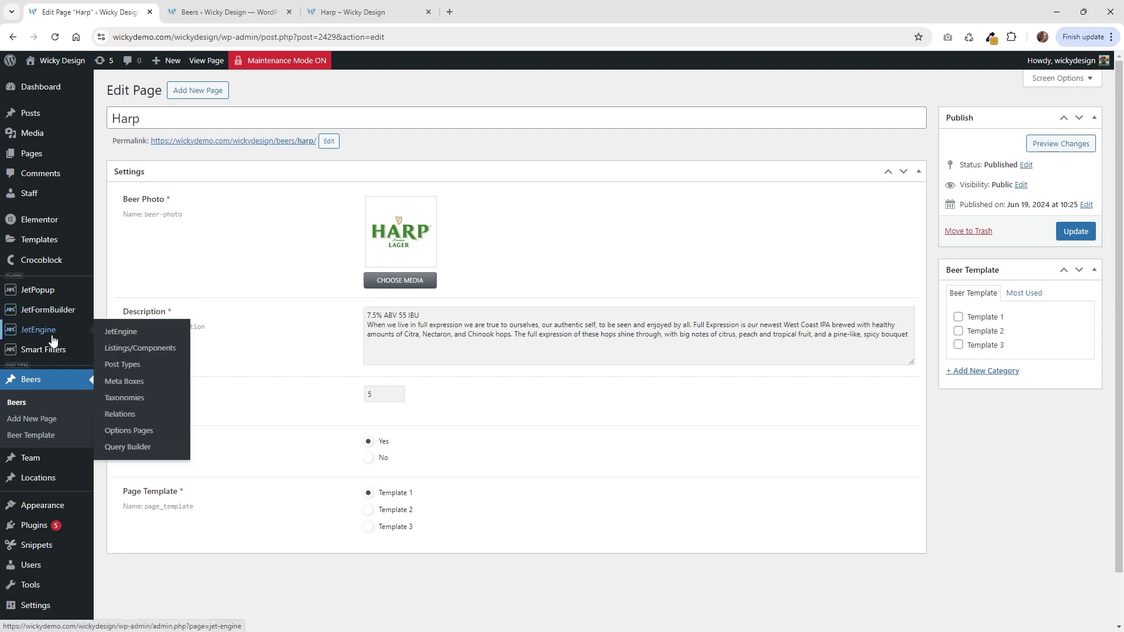
Open the Beers post type settings in JetEngine and expand Advanced Settings.
click(128, 370)
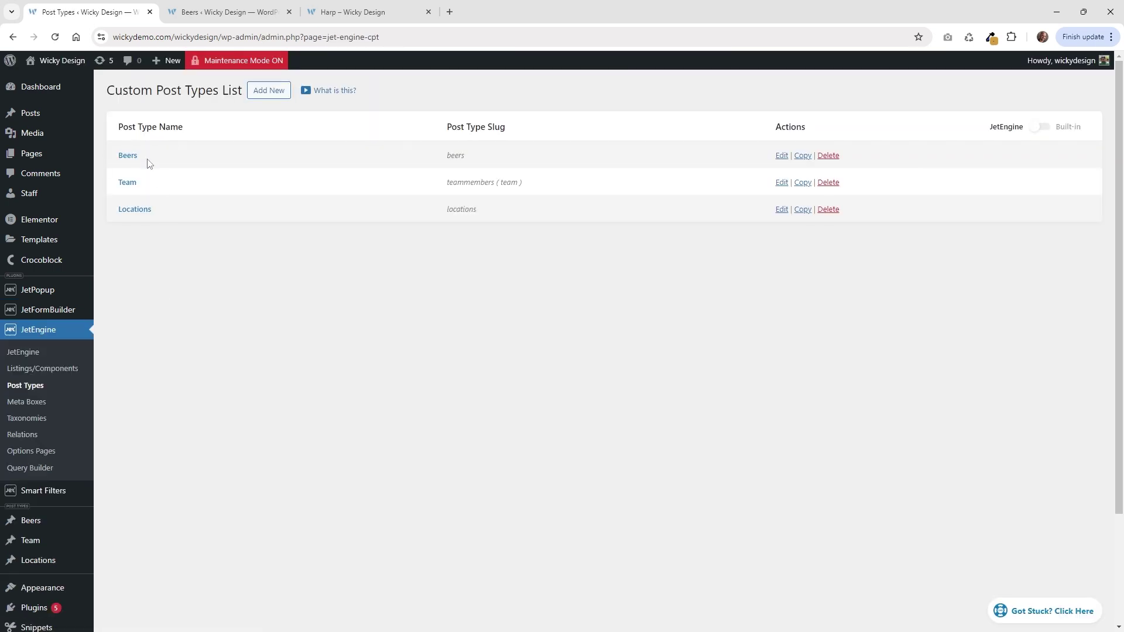
click(128, 156)
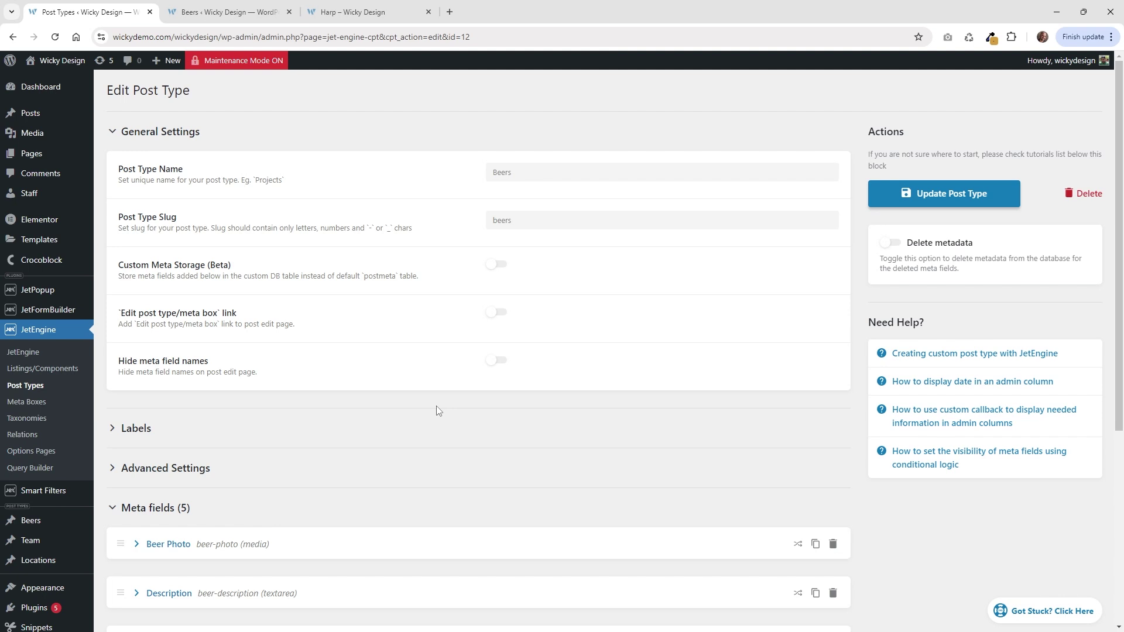
click(522, 177)
scroll(238, 389, down, 2)
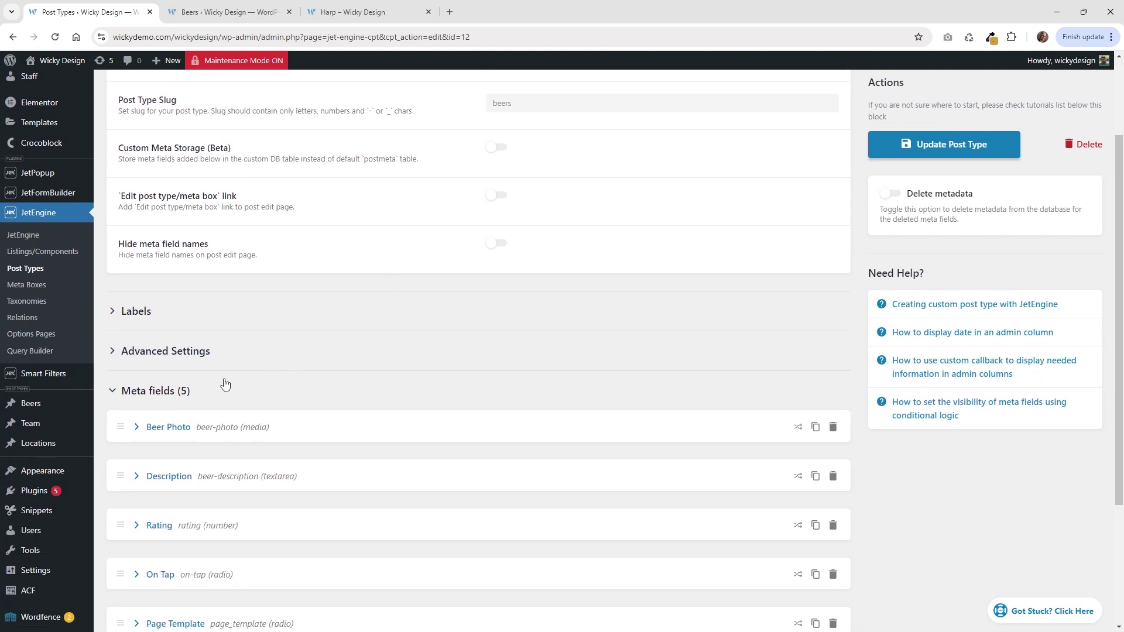
click(158, 311)
click(158, 311)
click(183, 353)
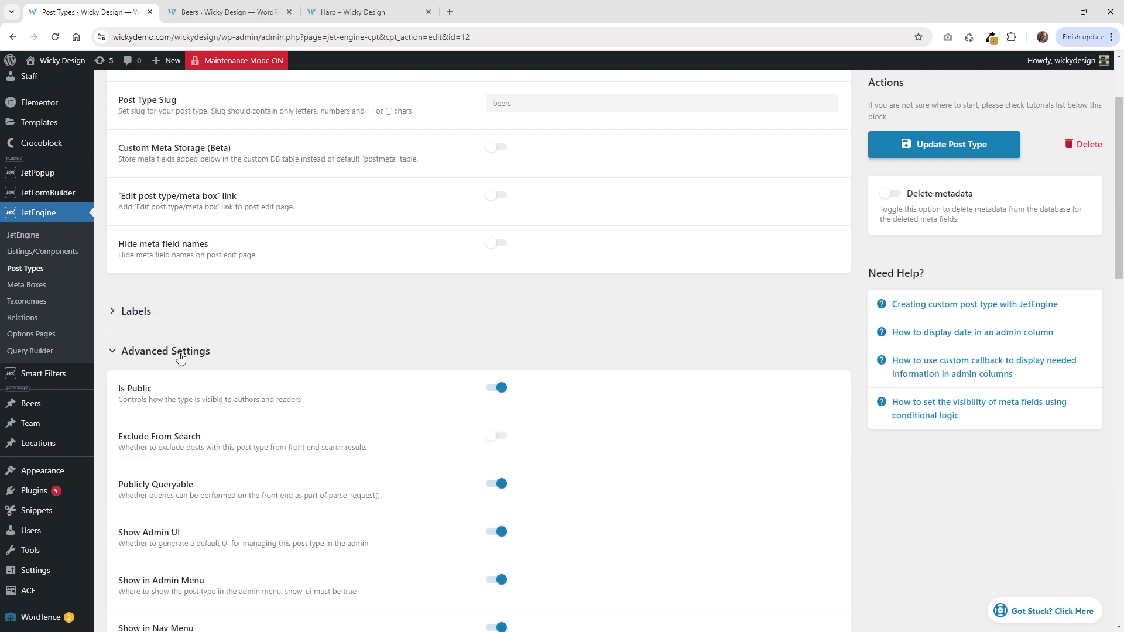
scroll(348, 396, down, 2)
scroll(347, 397, down, 2)
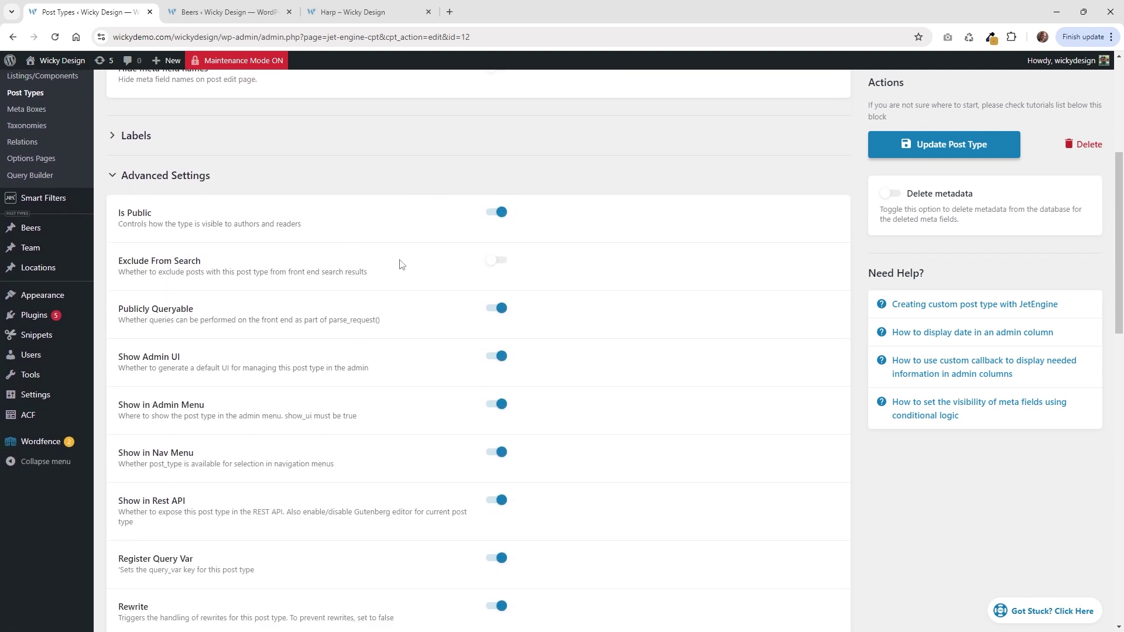
Review the Supports options, showing only Title, and the five meta fields.
scroll(403, 281, down, 1)
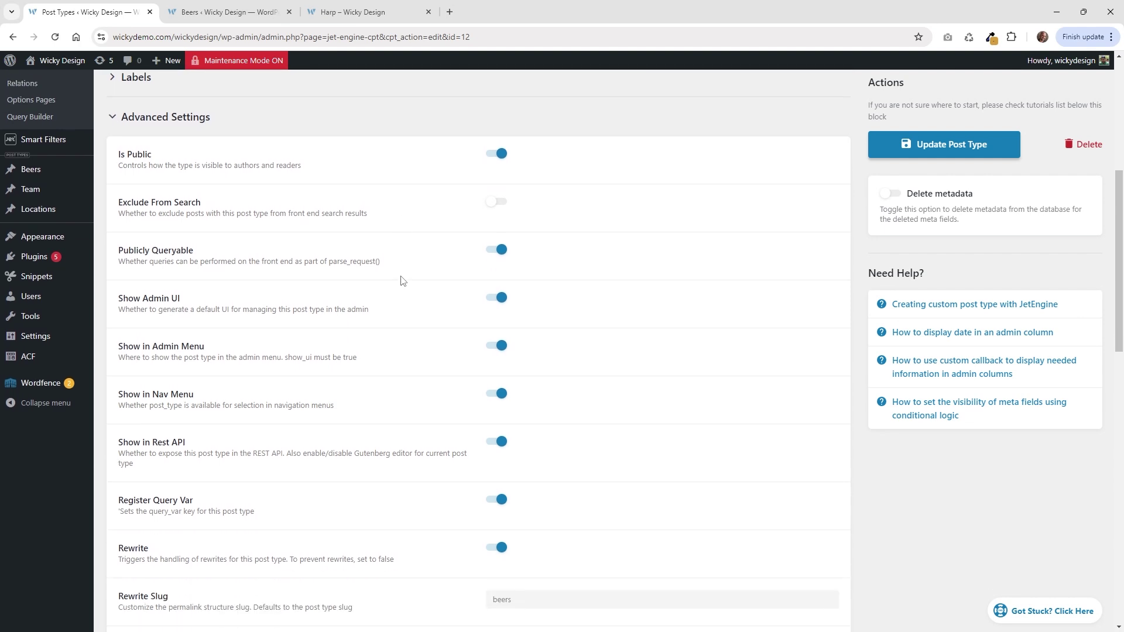
scroll(402, 283, down, 1)
scroll(401, 284, down, 5)
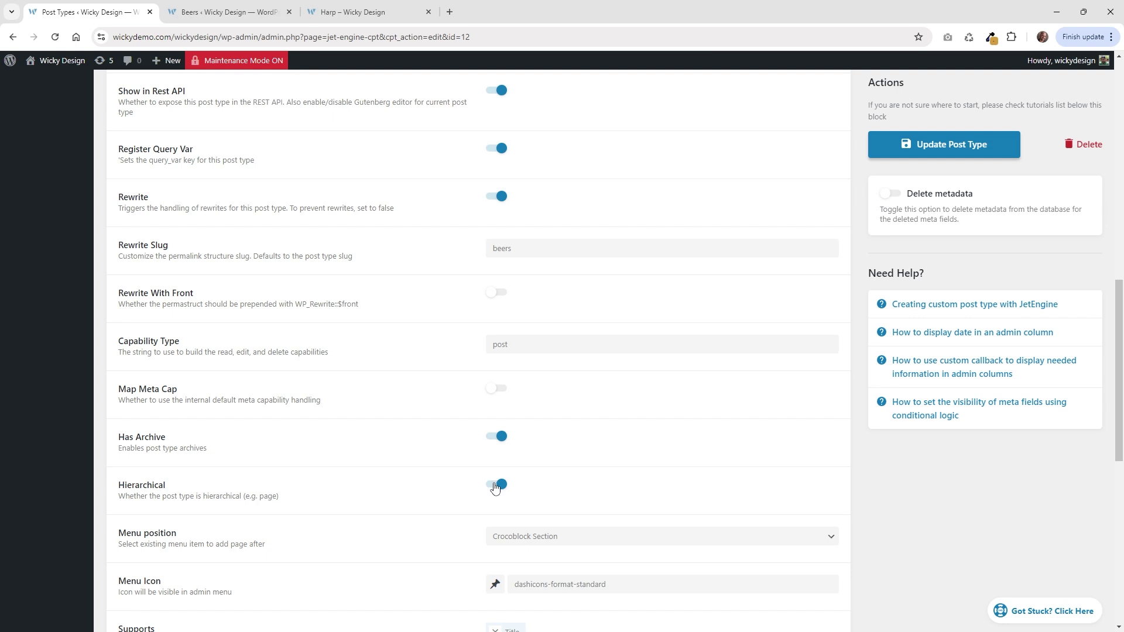
scroll(495, 486, down, 3)
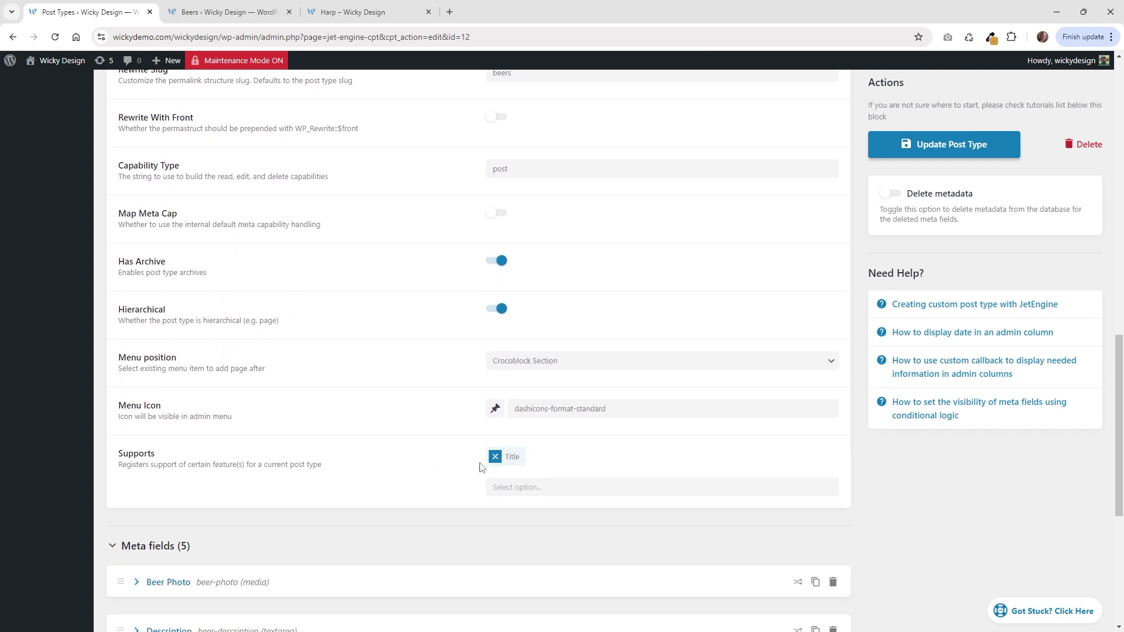
click(526, 486)
scroll(530, 485, down, 2)
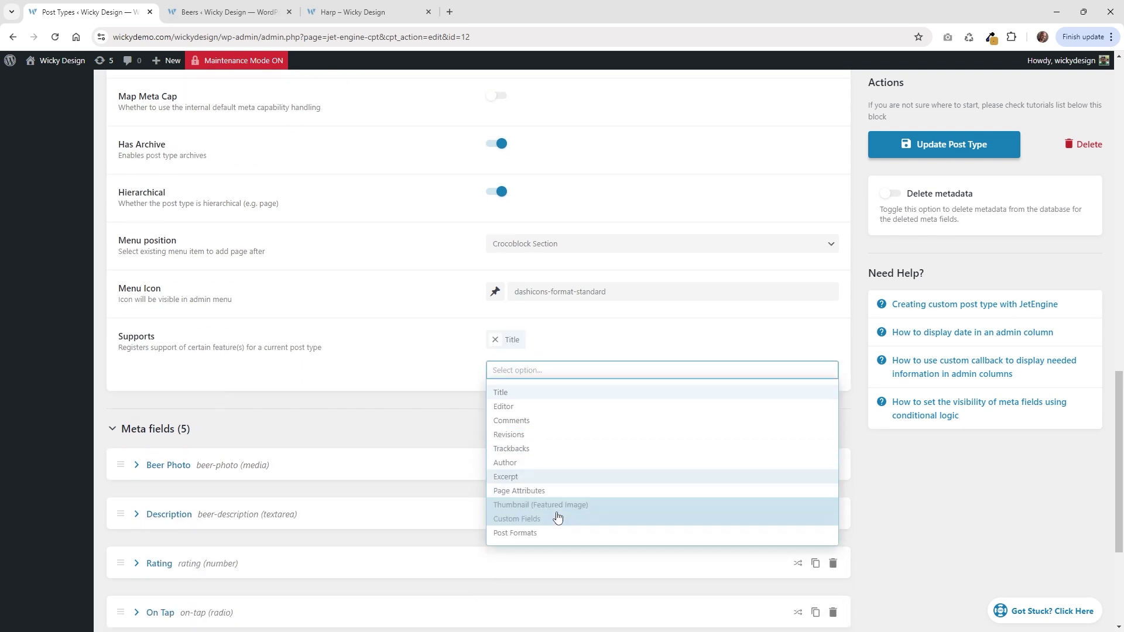
click(468, 409)
scroll(411, 401, down, 3)
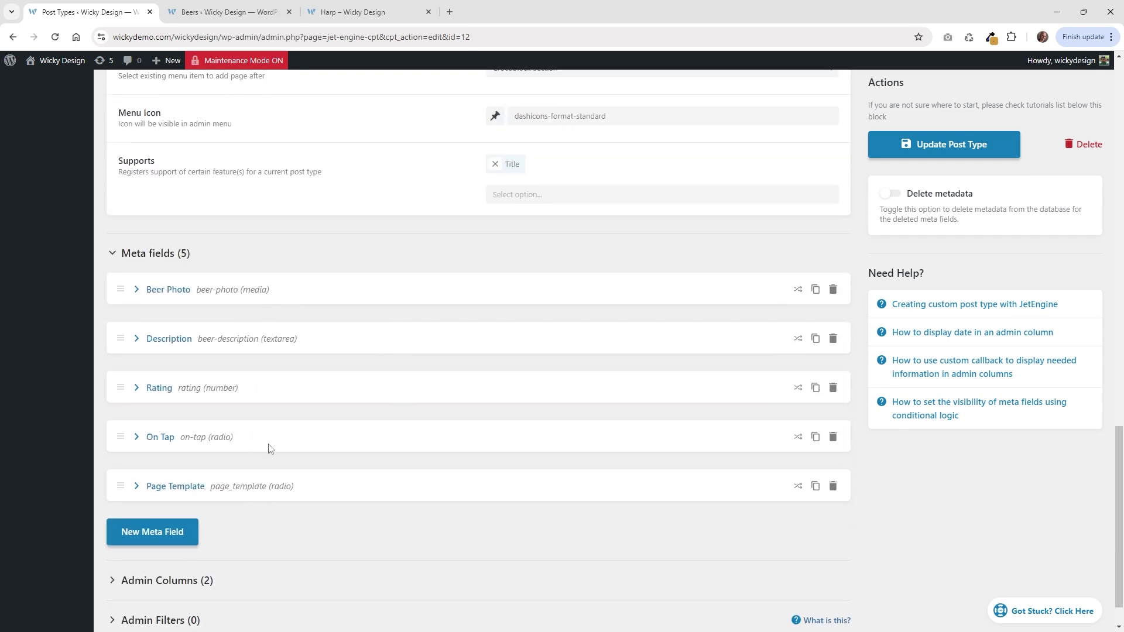
Expand the Beer Photo meta field and scroll down to the Page Template field.
click(179, 290)
scroll(326, 381, down, 1)
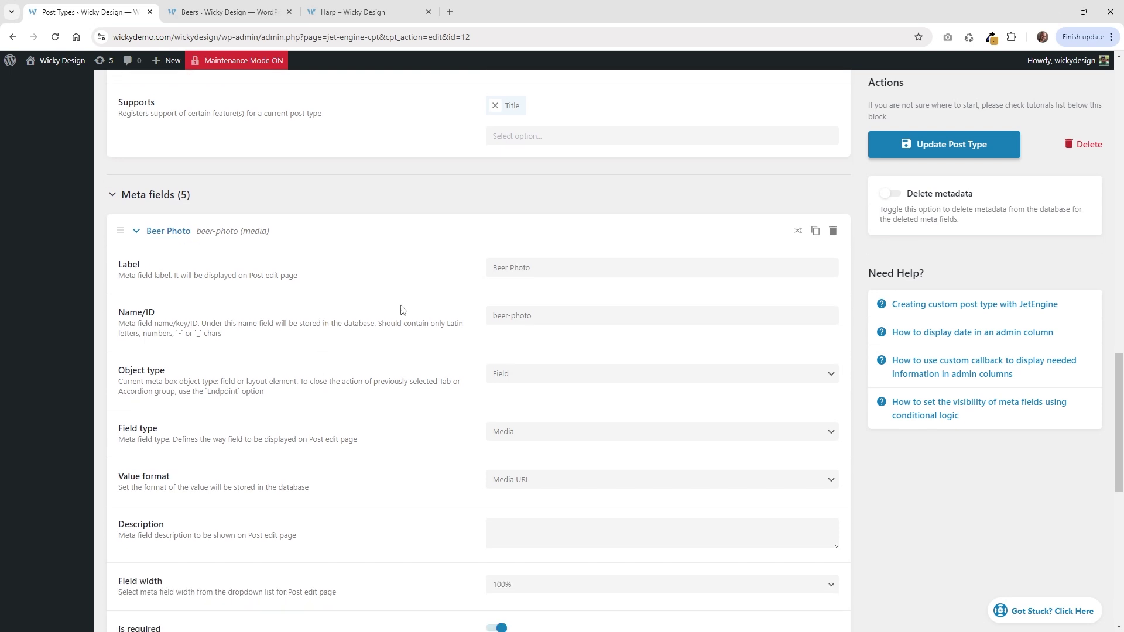
scroll(392, 301, down, 2)
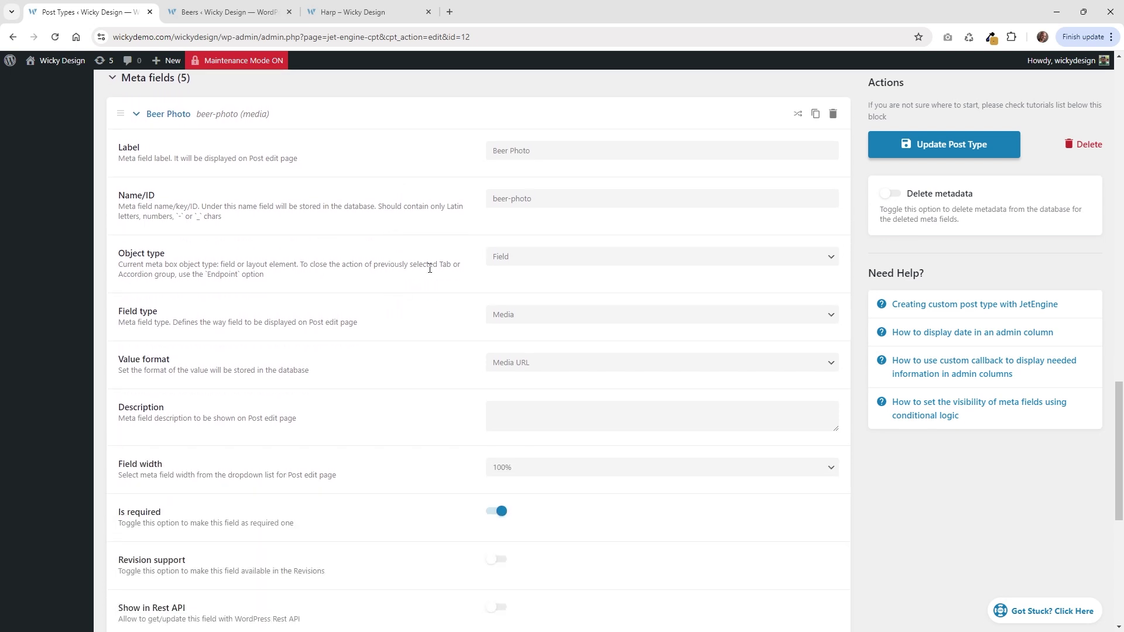
scroll(430, 272, down, 3)
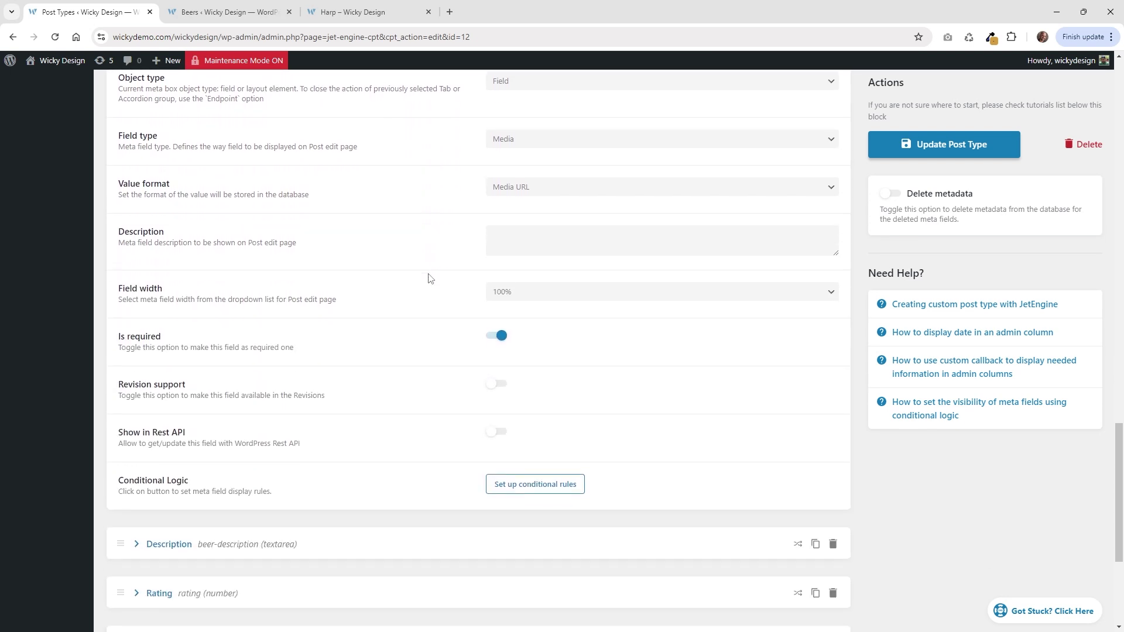
scroll(430, 278, down, 7)
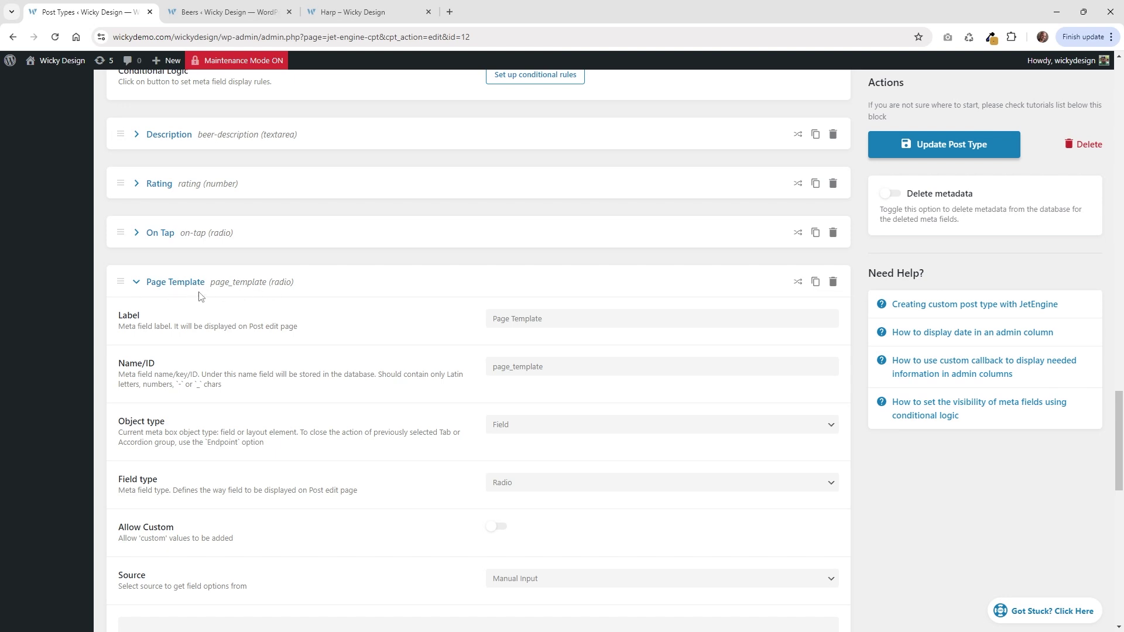
scroll(524, 321, down, 1)
scroll(525, 321, down, 2)
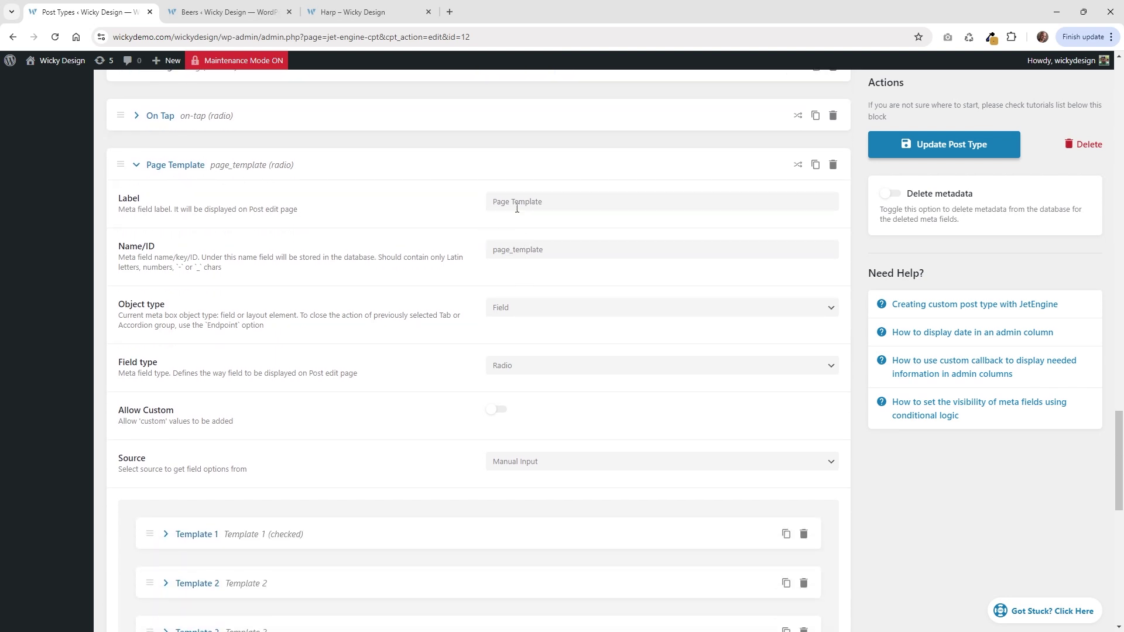
scroll(516, 208, down, 2)
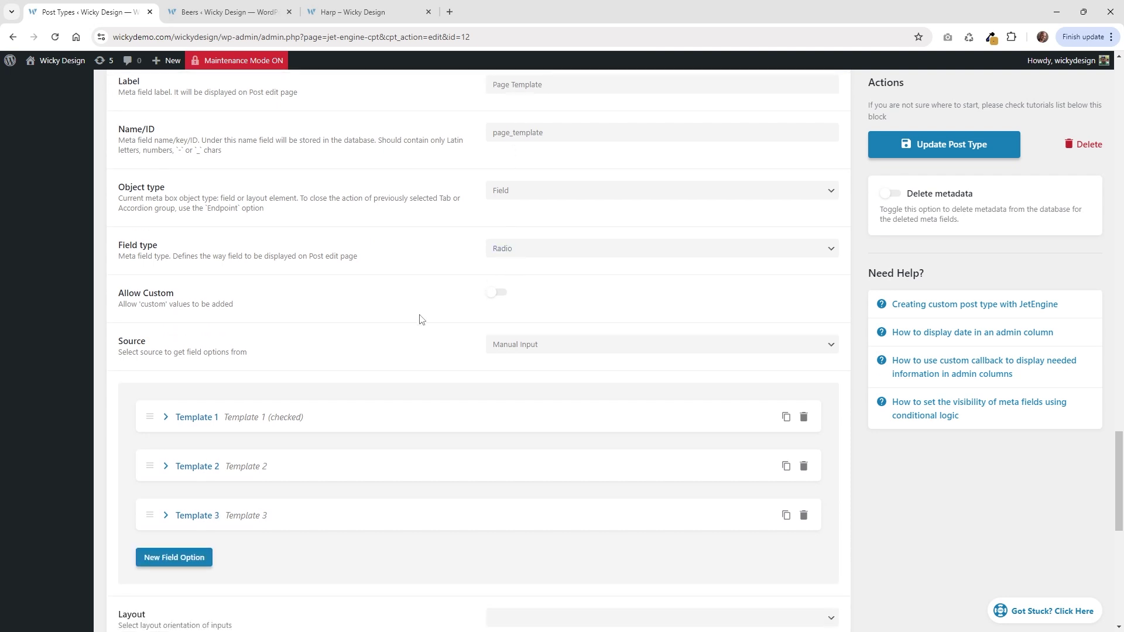
Expand the Page Template field's Template 1, 2 and 3 options.
click(222, 418)
scroll(304, 409, down, 4)
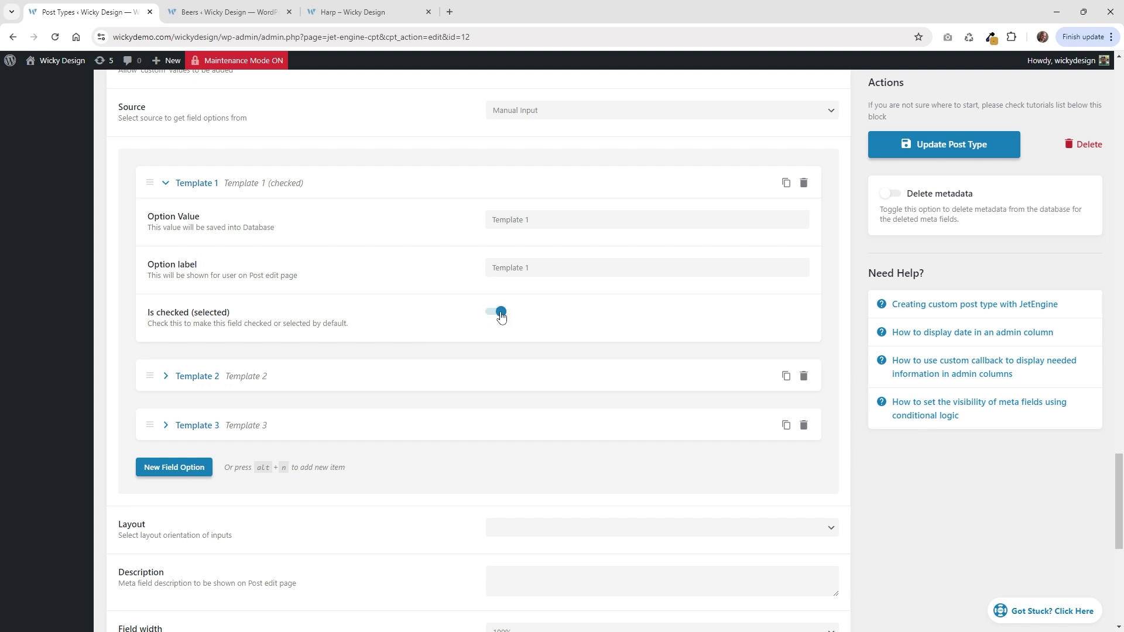
click(227, 380)
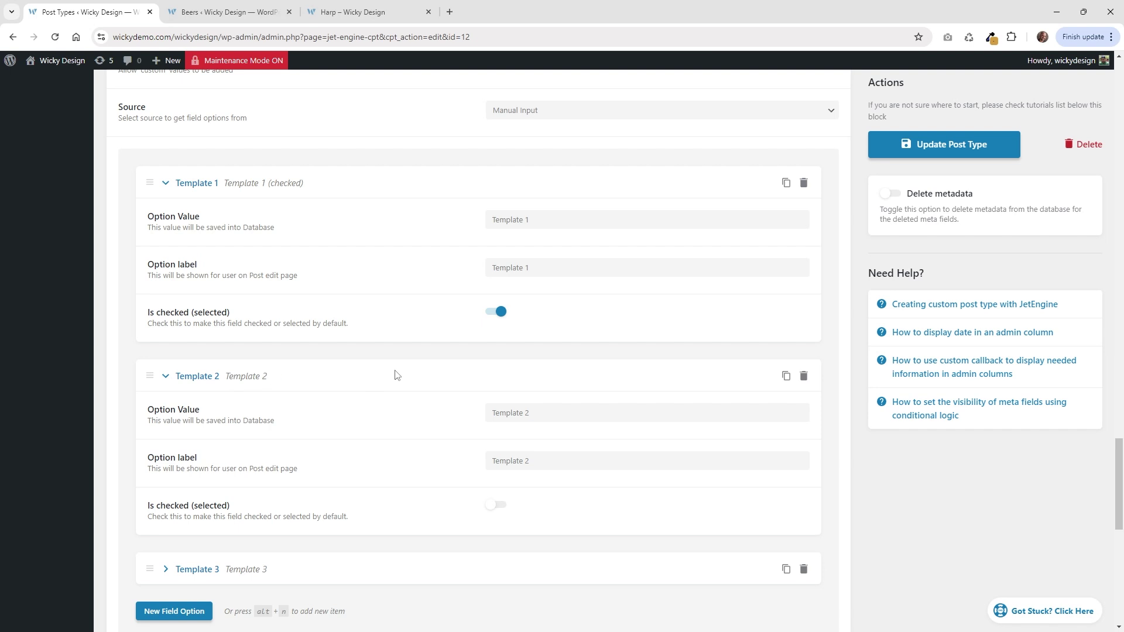
click(213, 569)
scroll(328, 456, down, 3)
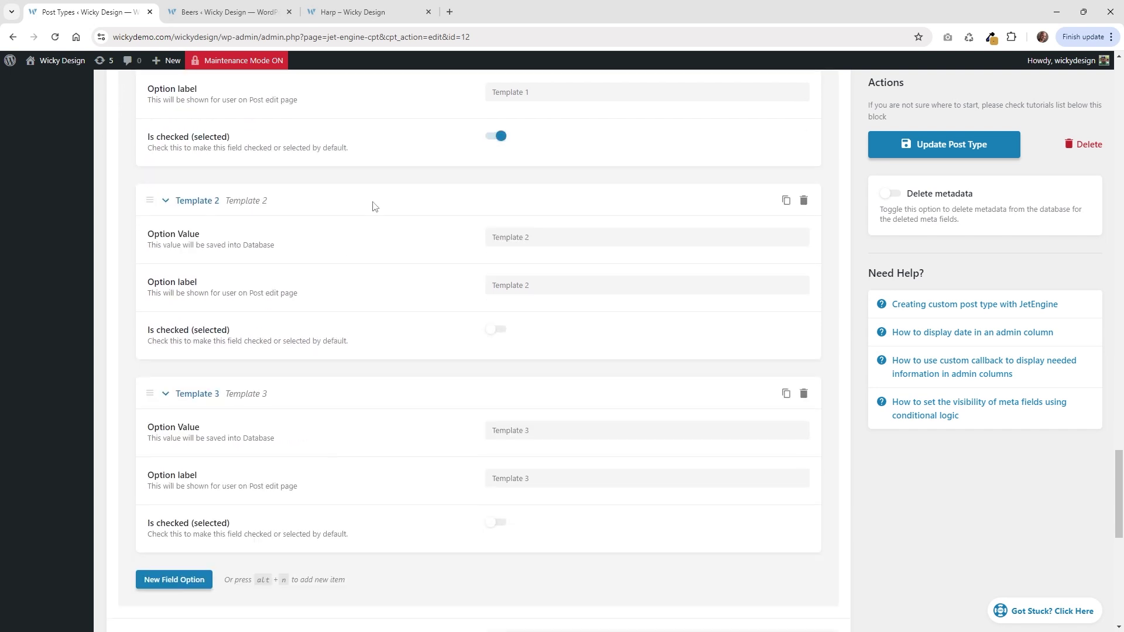
click(255, 7)
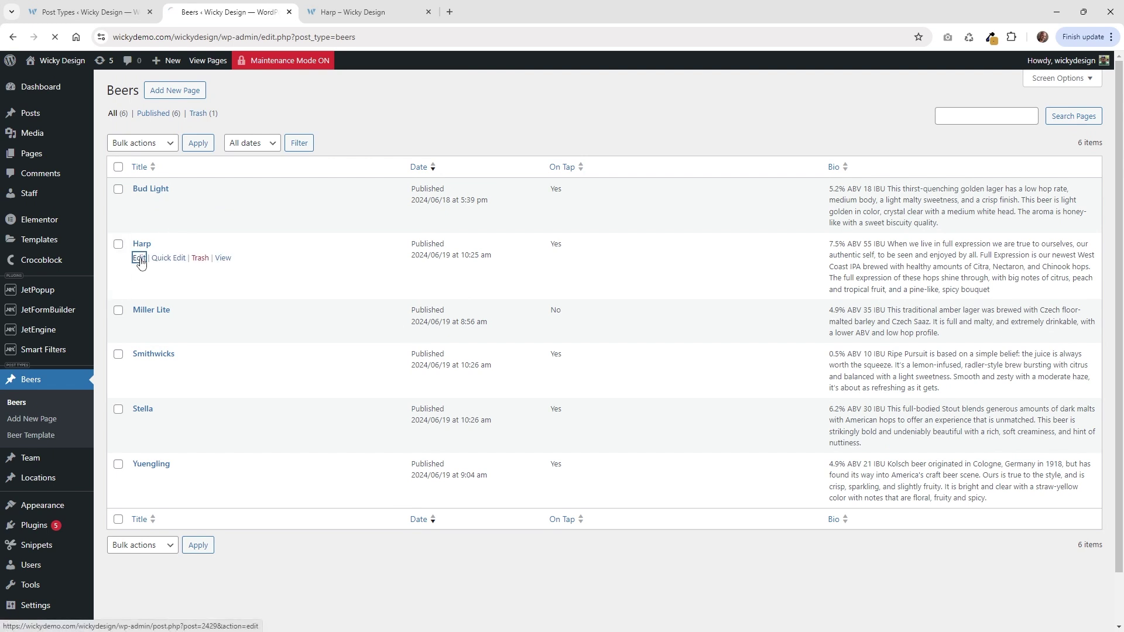
Check Harp's Template 1 setting against the live Harp page and the Beers post type settings.
click(142, 244)
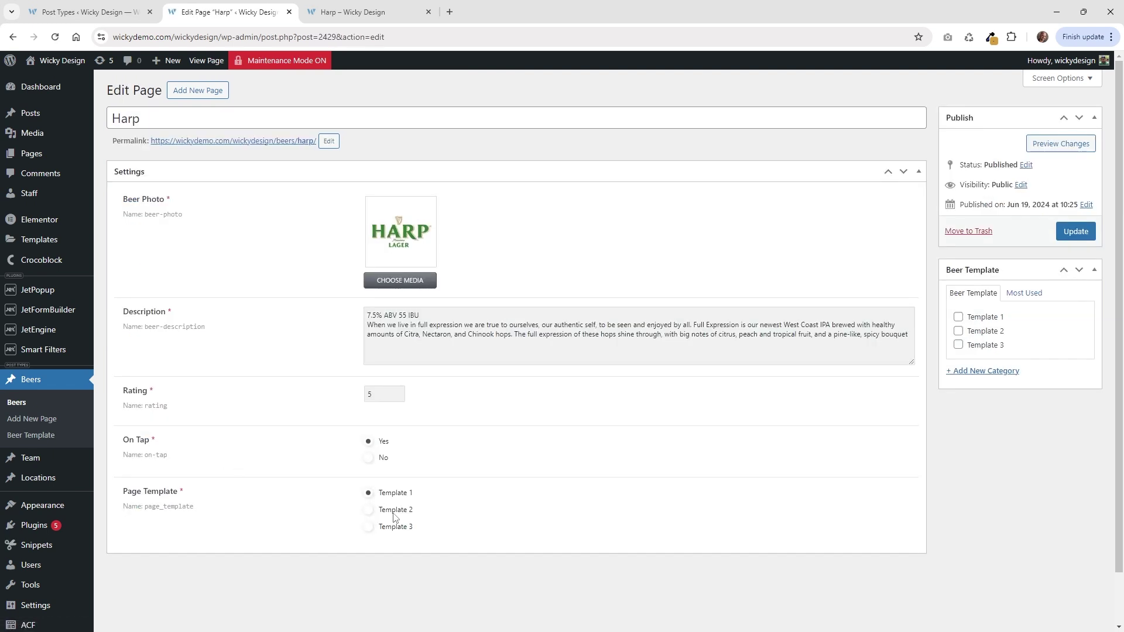
click(117, 12)
scroll(376, 396, down, 3)
scroll(376, 396, down, 6)
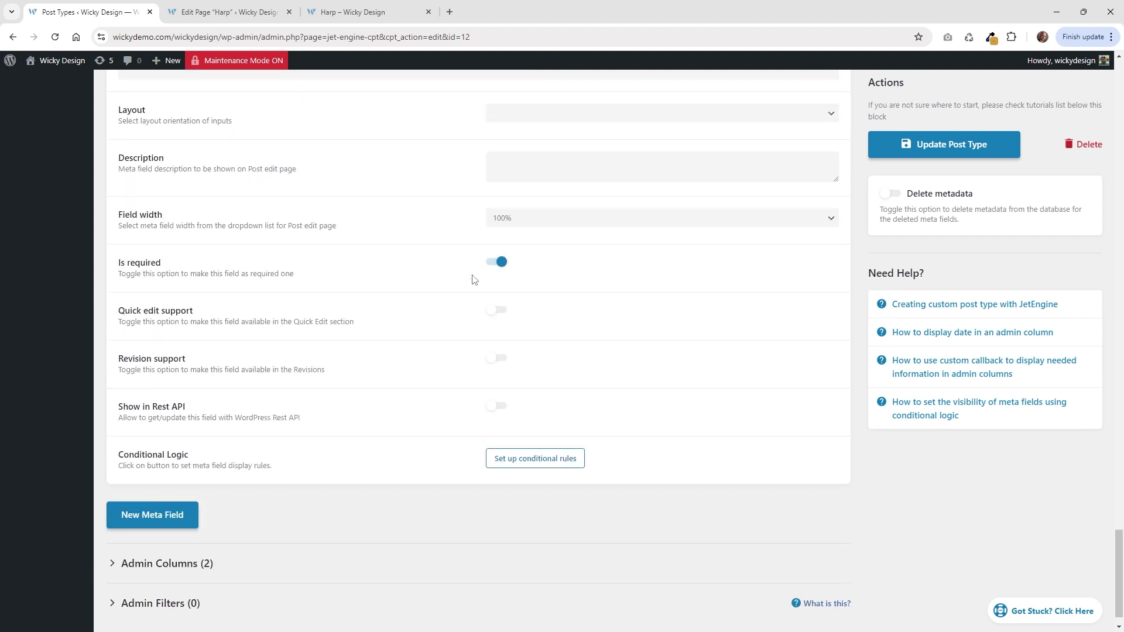
scroll(463, 305, down, 1)
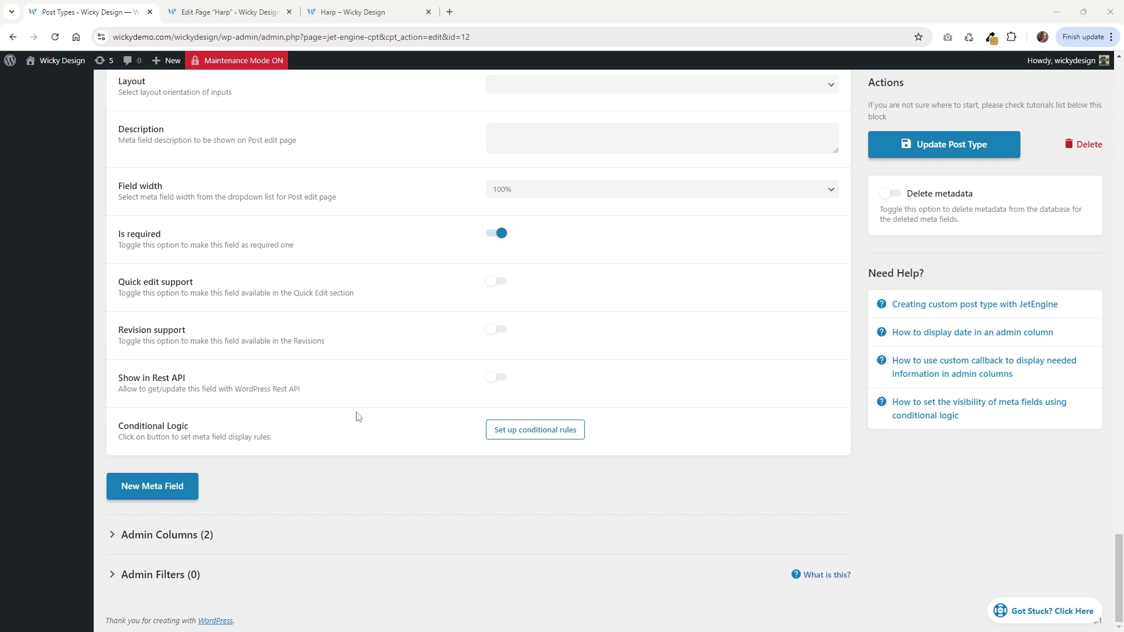
scroll(358, 416, up, 10)
click(342, 12)
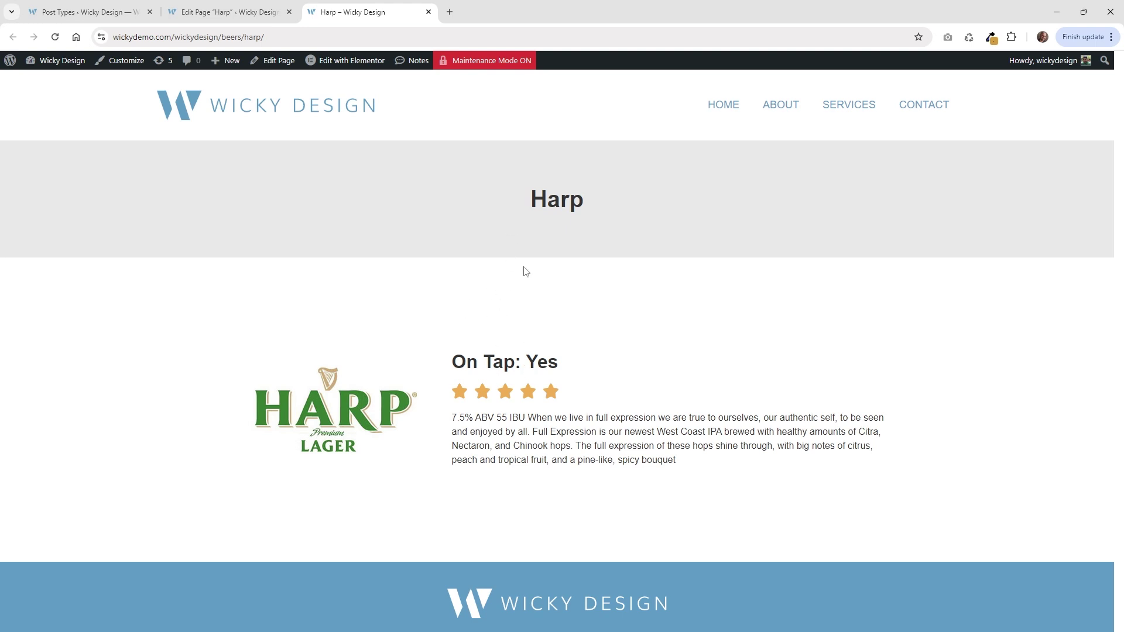
click(83, 10)
scroll(192, 287, up, 5)
scroll(191, 286, up, 15)
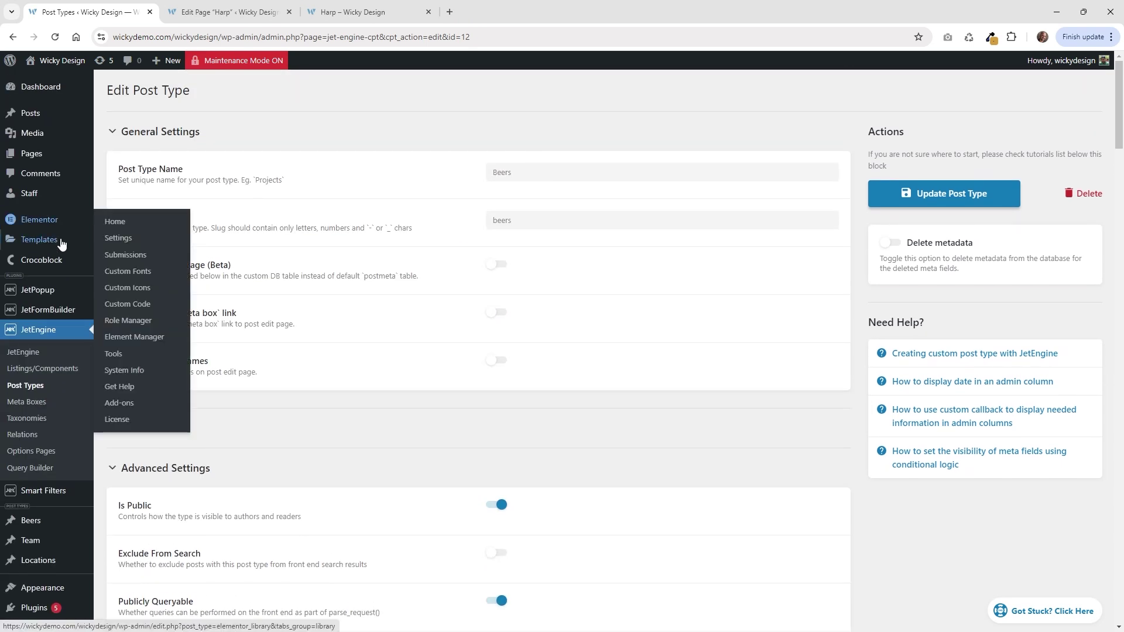
Open Default Beer Template, assigned to Beers, in Elementor in a new tab.
click(62, 242)
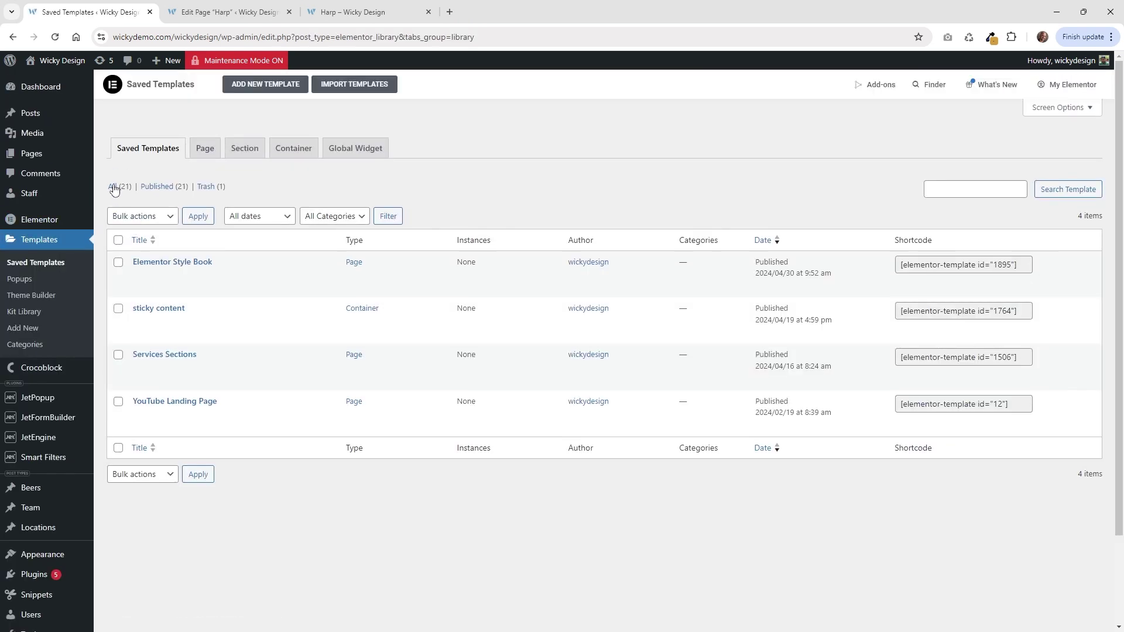
click(113, 187)
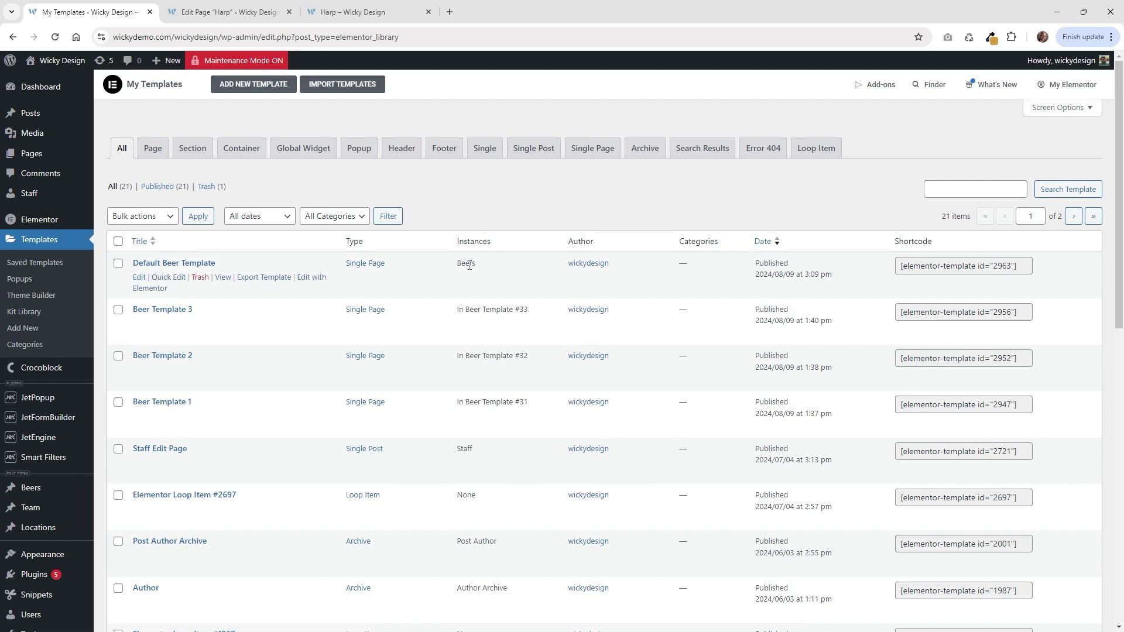
drag(478, 269, 458, 265)
right_click(318, 284)
click(357, 291)
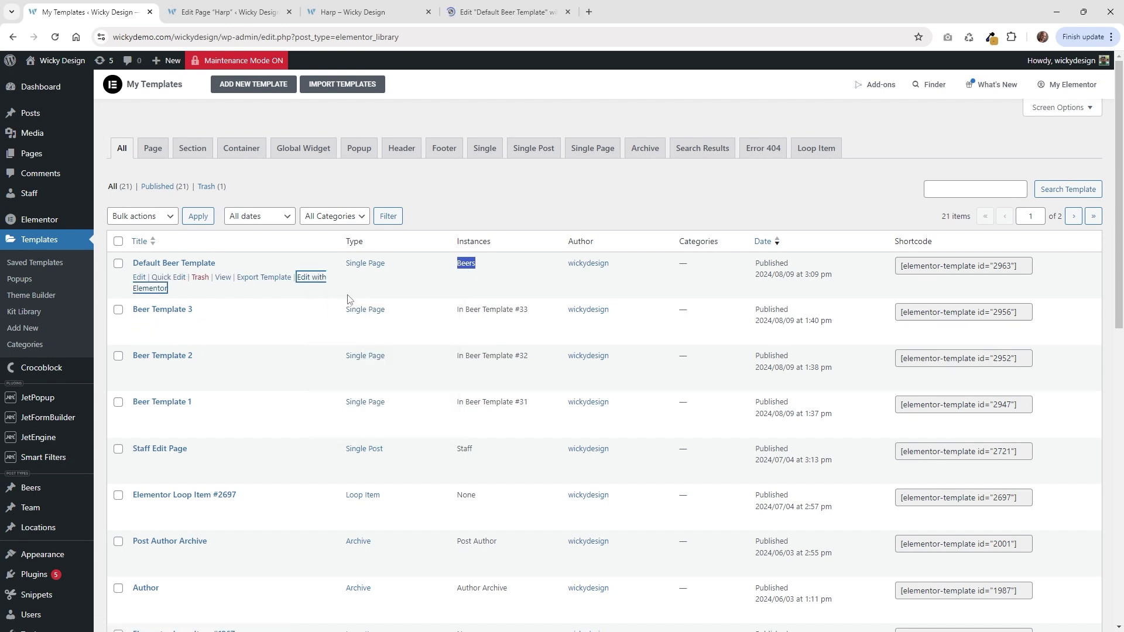
click(511, 6)
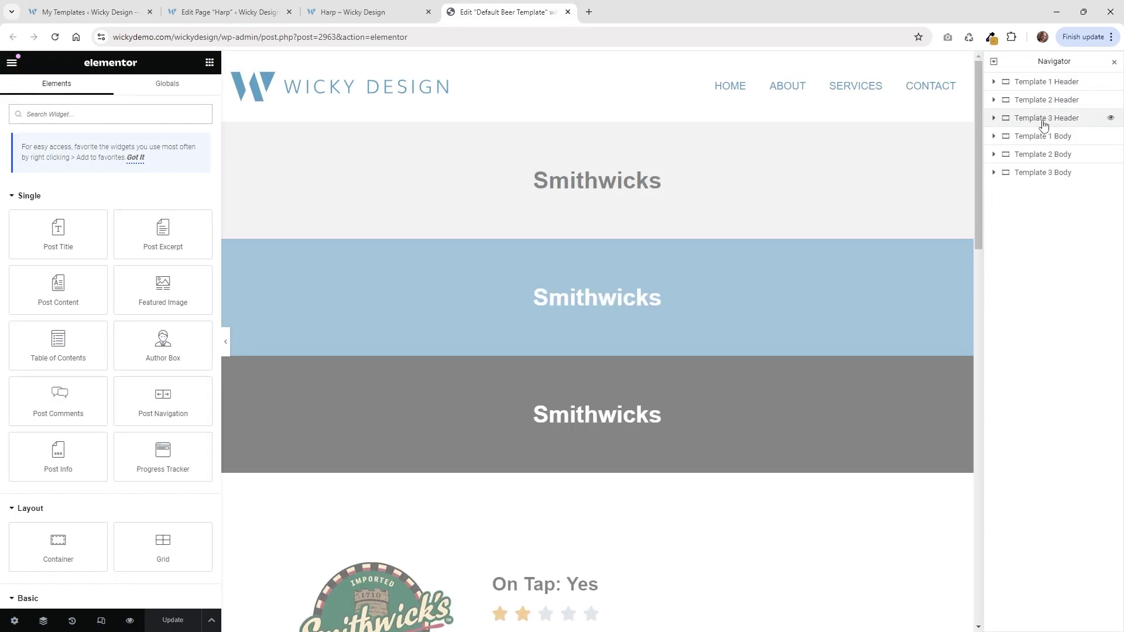
Inspect the Template 1–3 Header and Body sections in the Navigator.
click(1062, 81)
click(1060, 101)
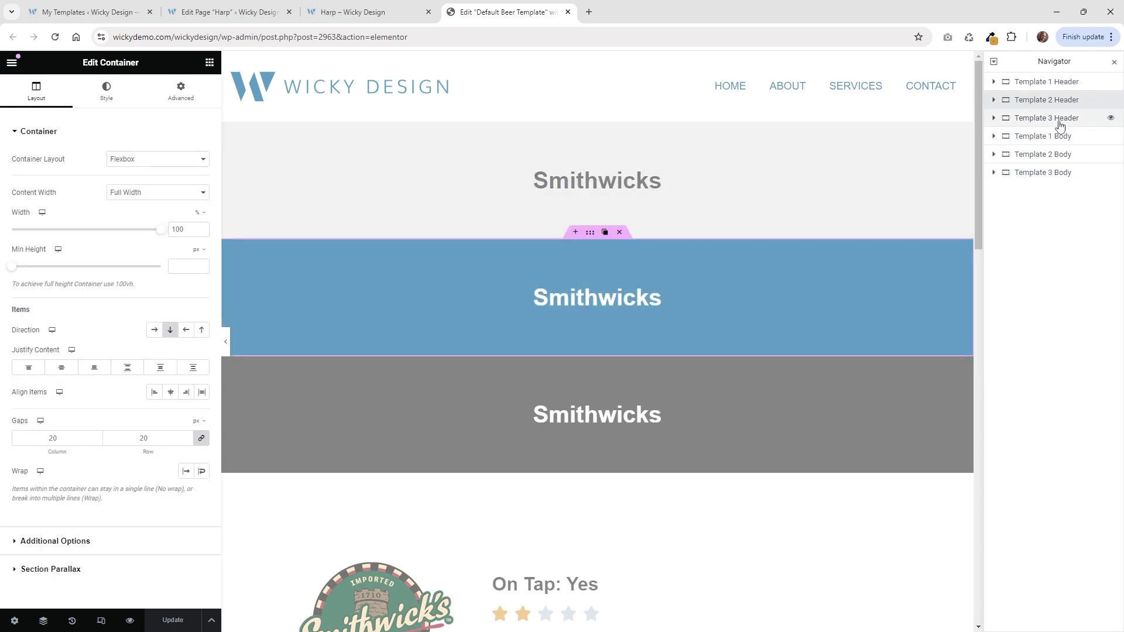
click(1061, 120)
click(1060, 136)
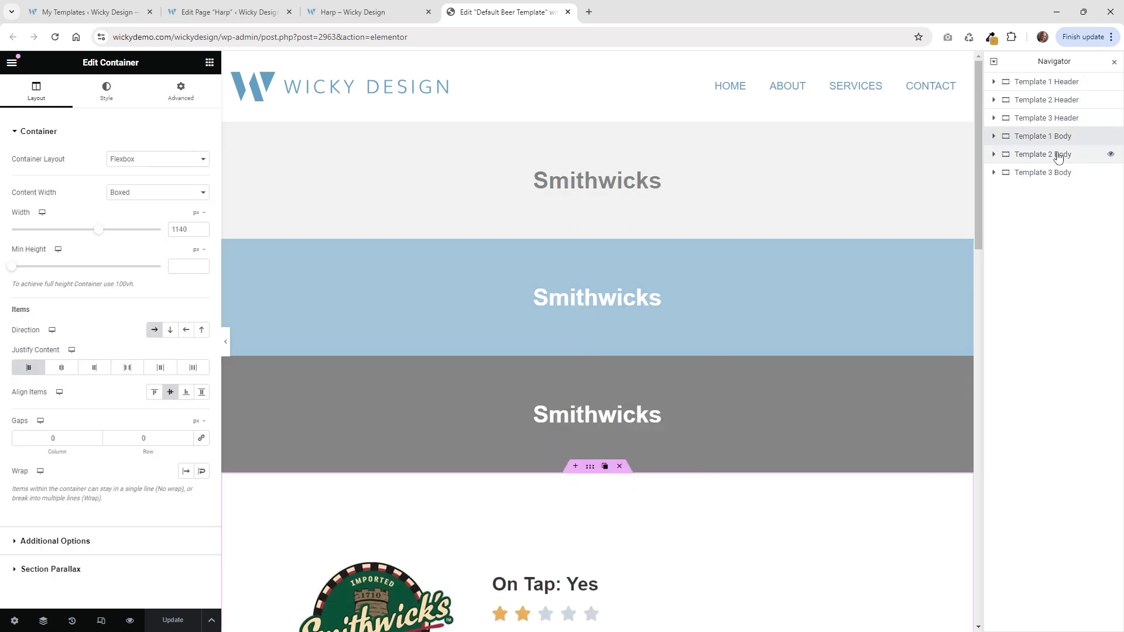
click(1060, 154)
click(1061, 173)
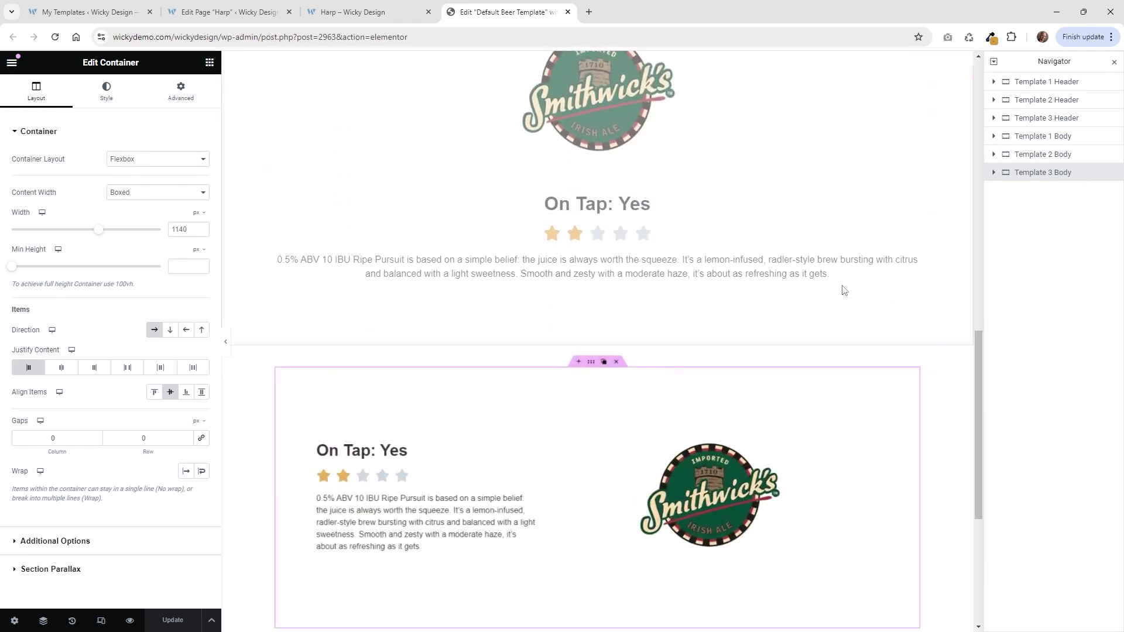
scroll(841, 291, up, 7)
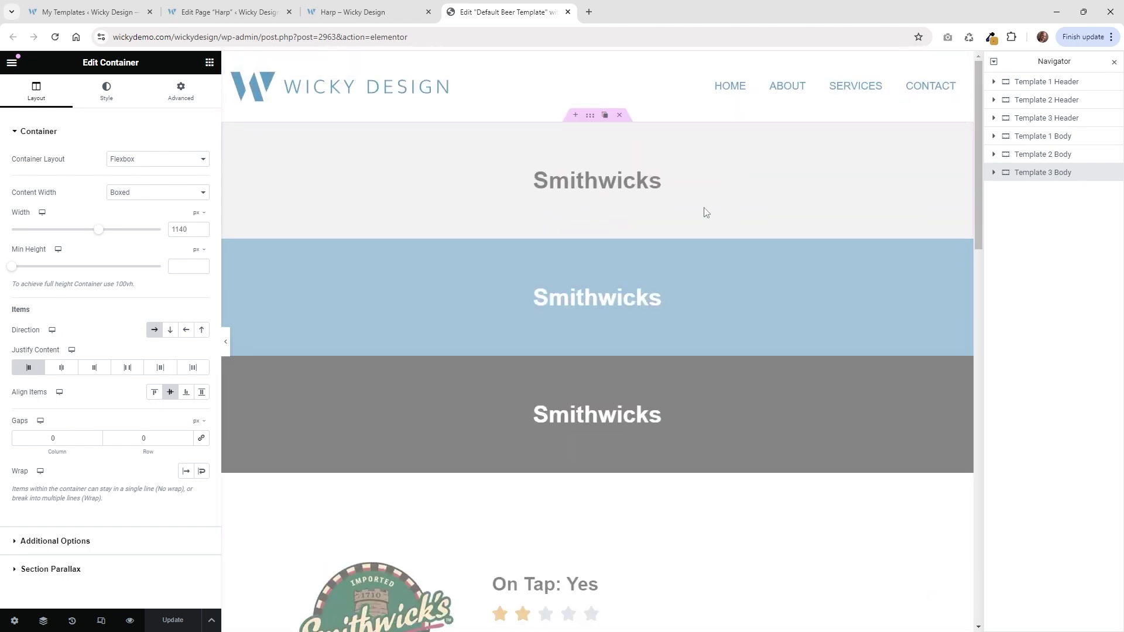
Select the grey Smithwicks header, compare it with live Harp, and show its Advanced settings.
click(586, 122)
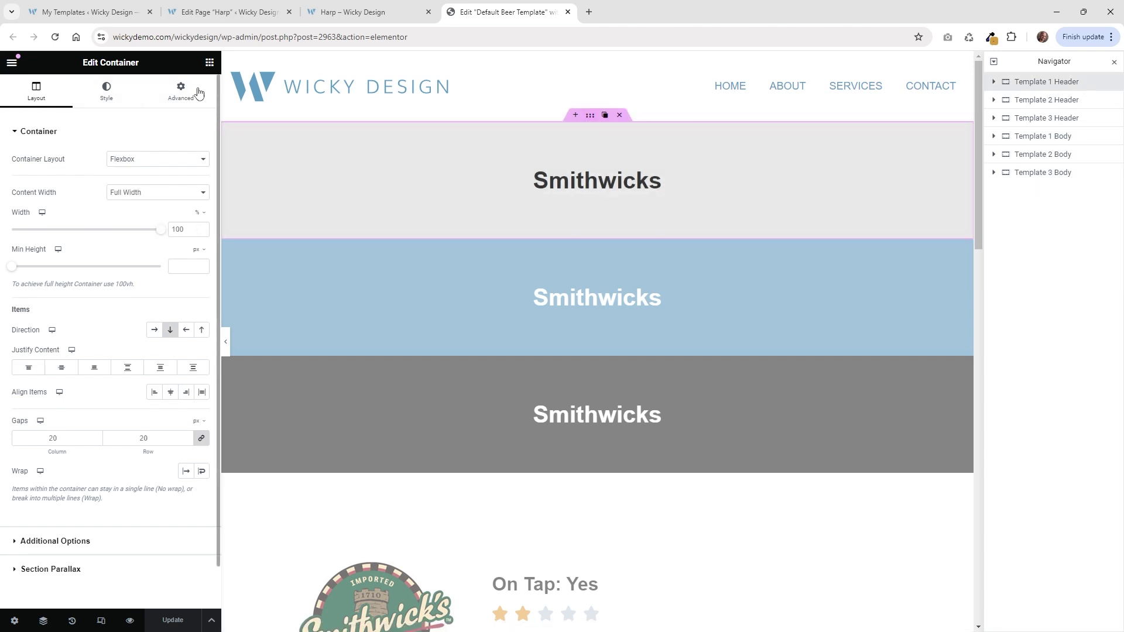
click(369, 7)
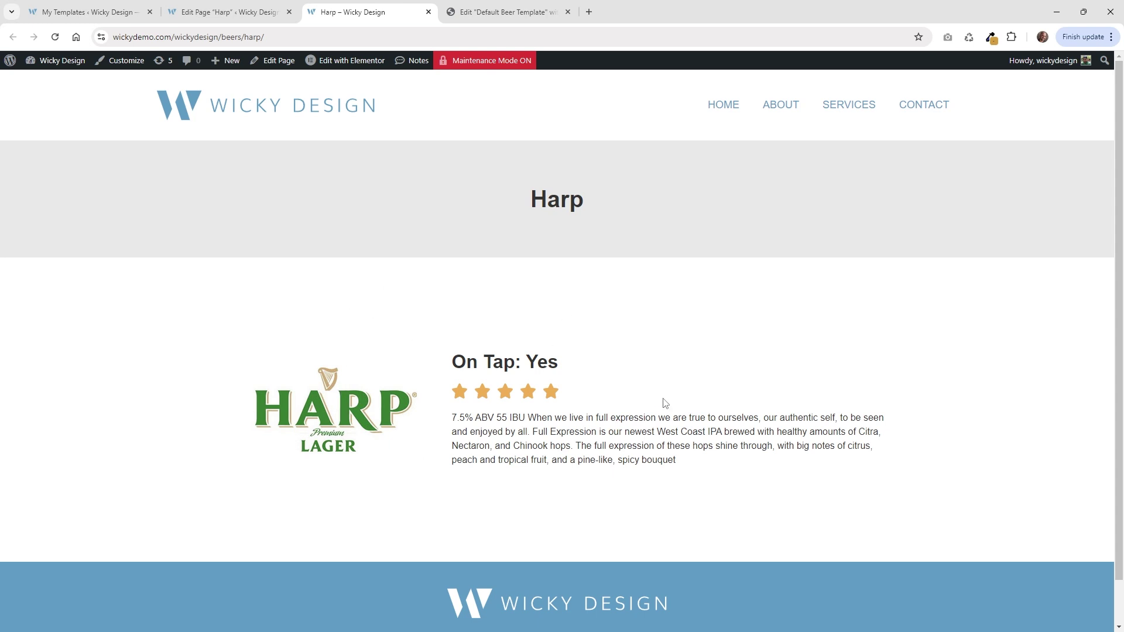
click(88, 12)
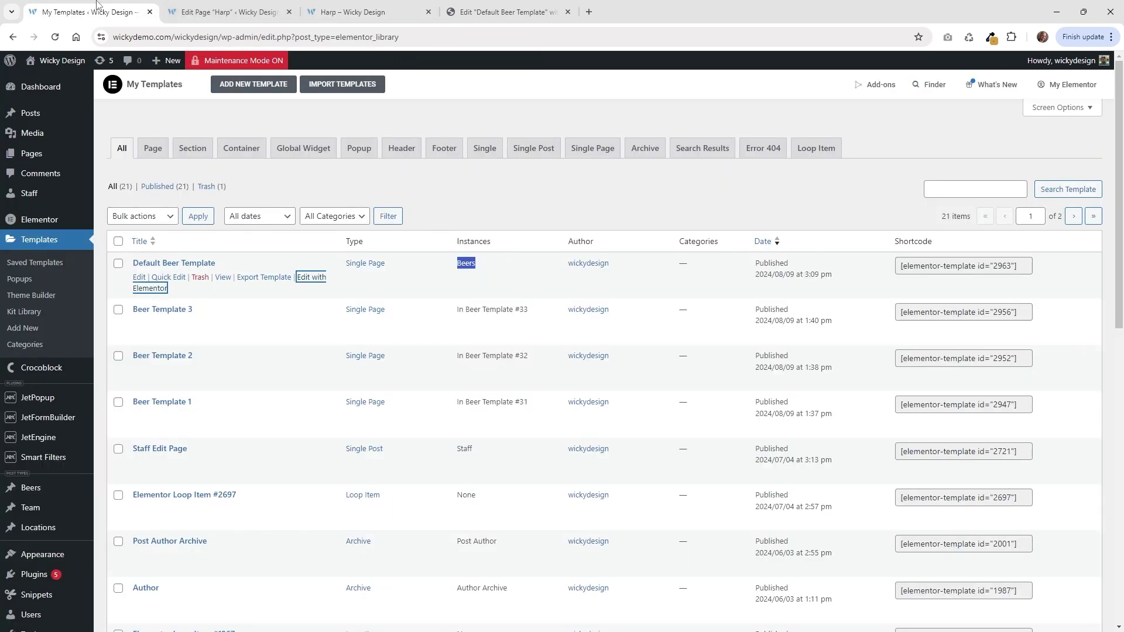
click(476, 7)
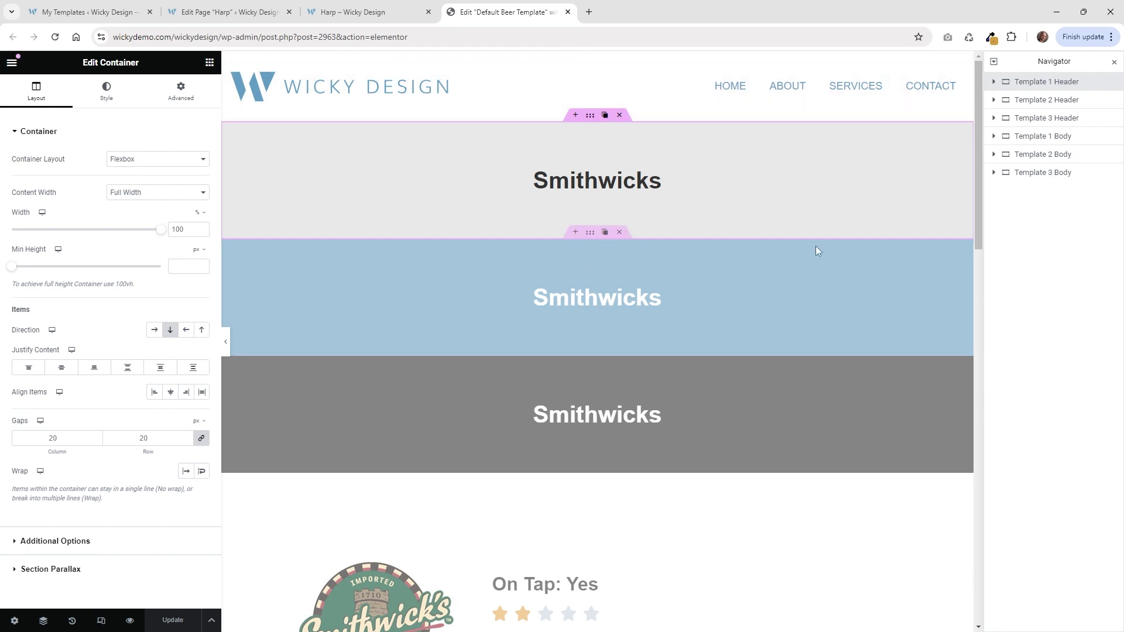
click(189, 98)
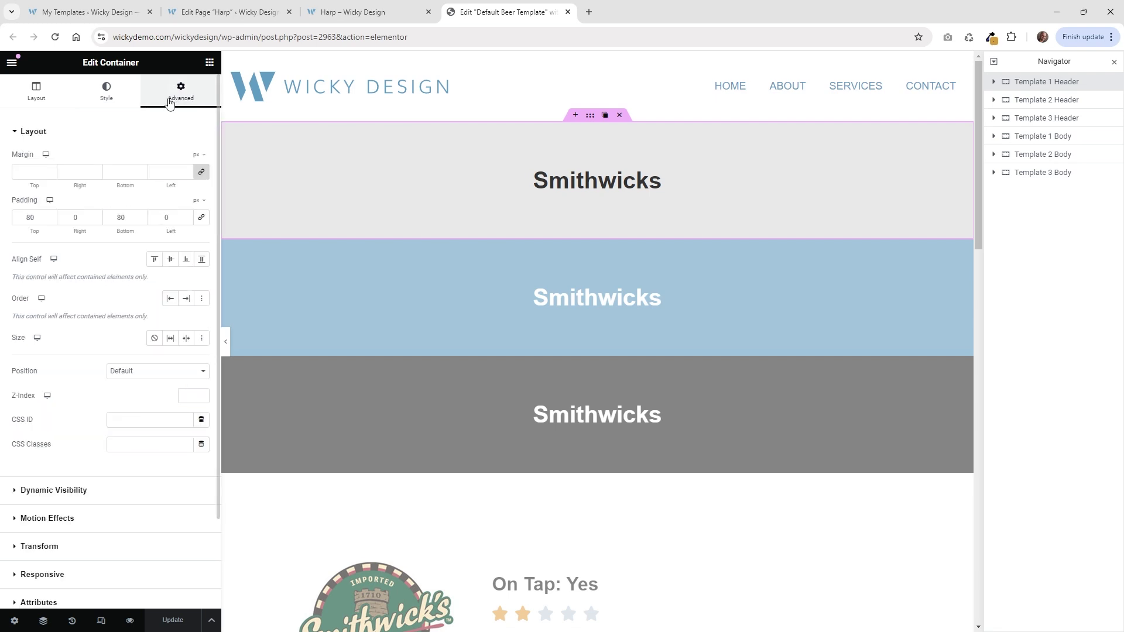
Make Template 1 Header show when its Equal visibility condition is met.
scroll(130, 337, down, 2)
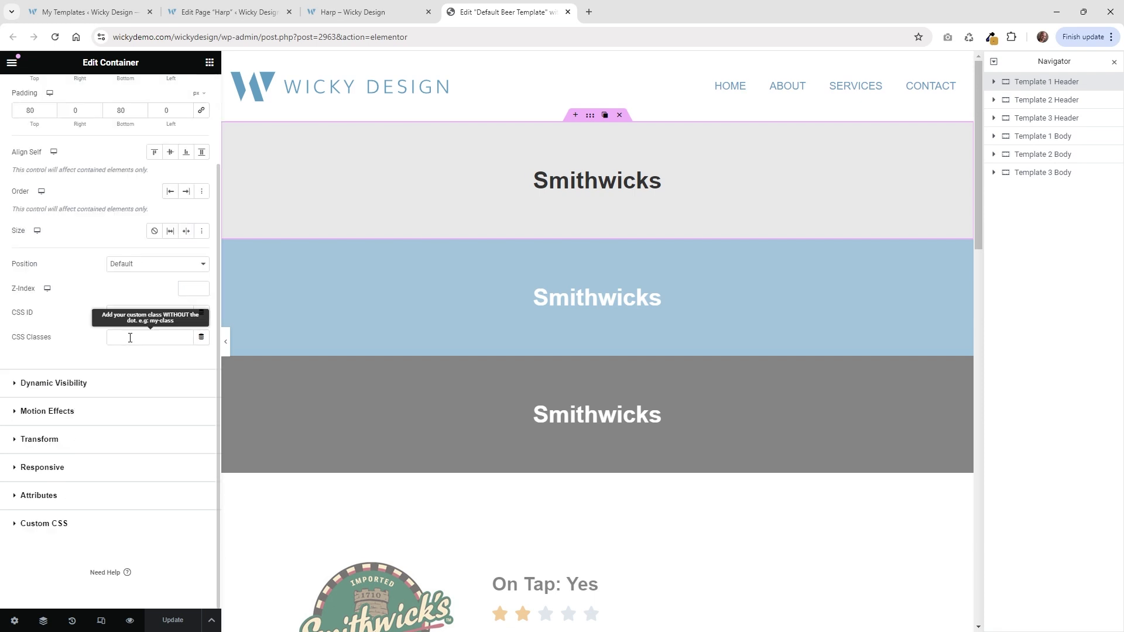
click(79, 392)
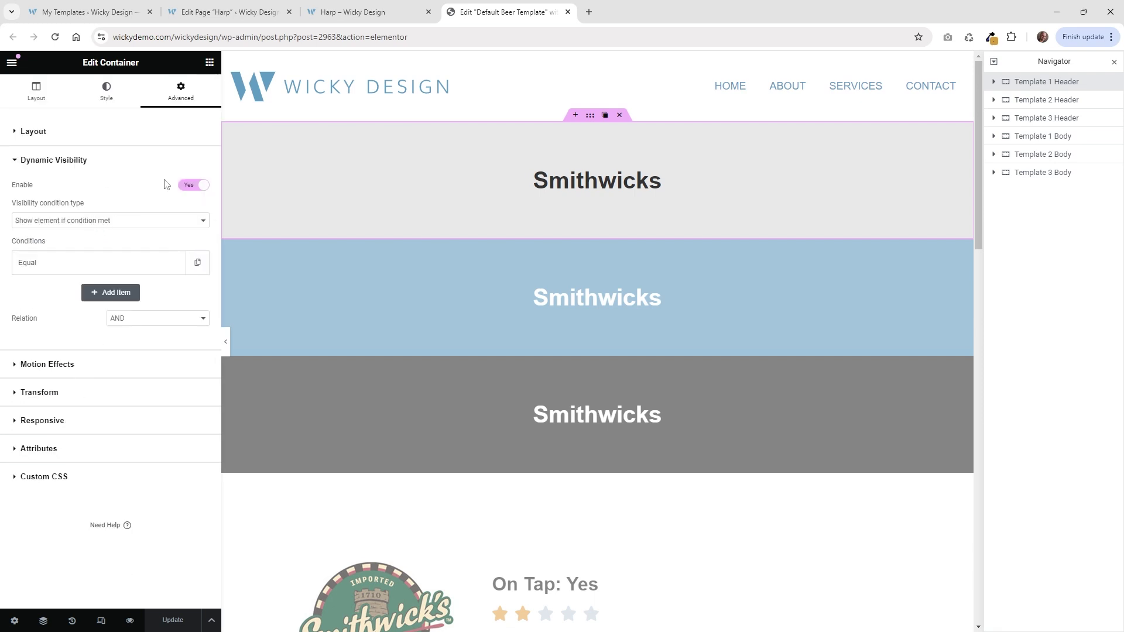
click(147, 225)
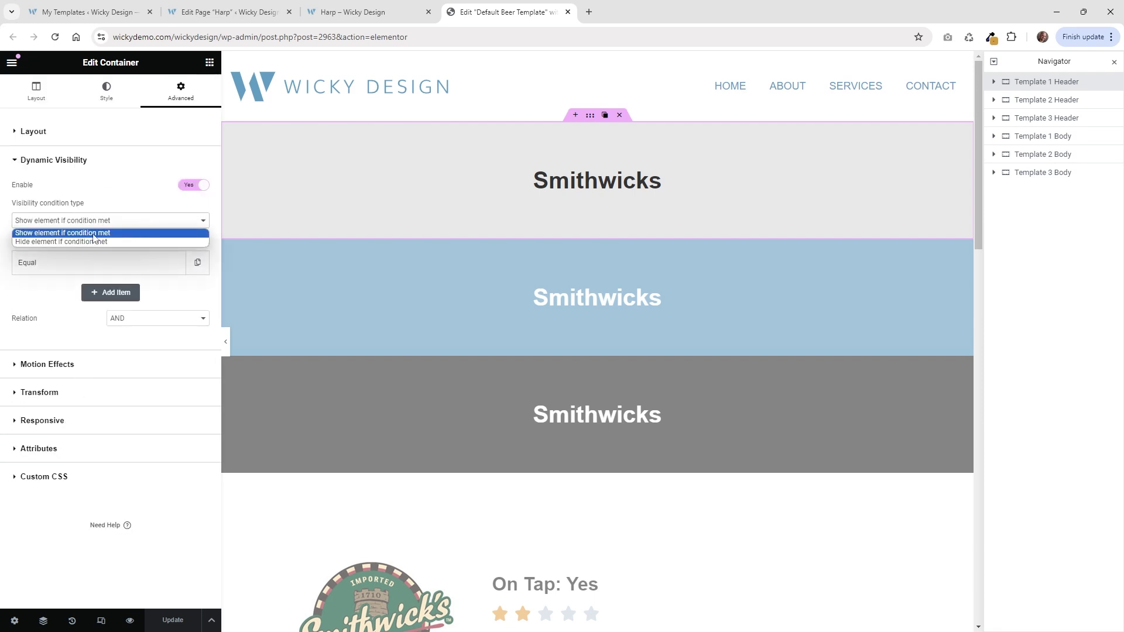
click(52, 233)
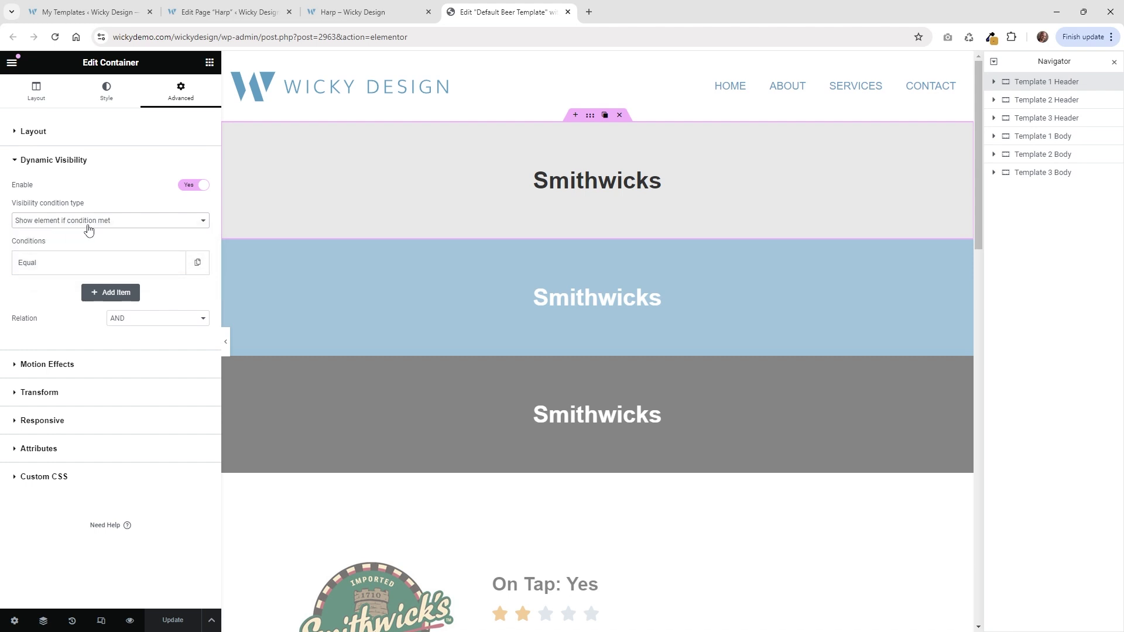
click(153, 264)
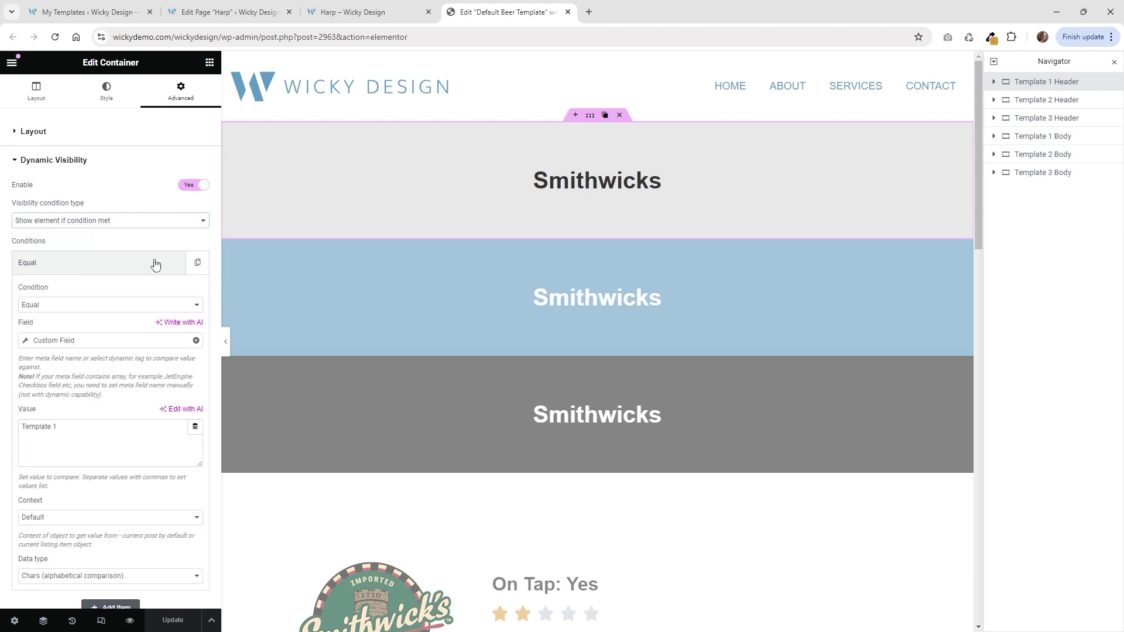
click(196, 340)
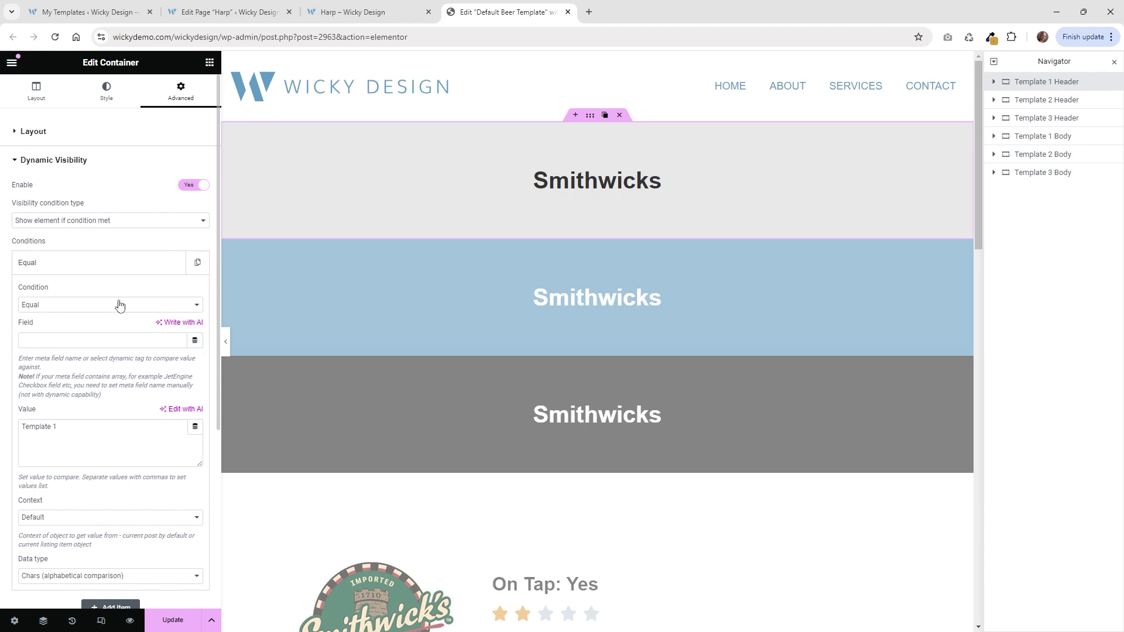
Set the condition's field to the Page Template custom field and select the Template 1 value.
click(195, 341)
drag(199, 358, 212, 484)
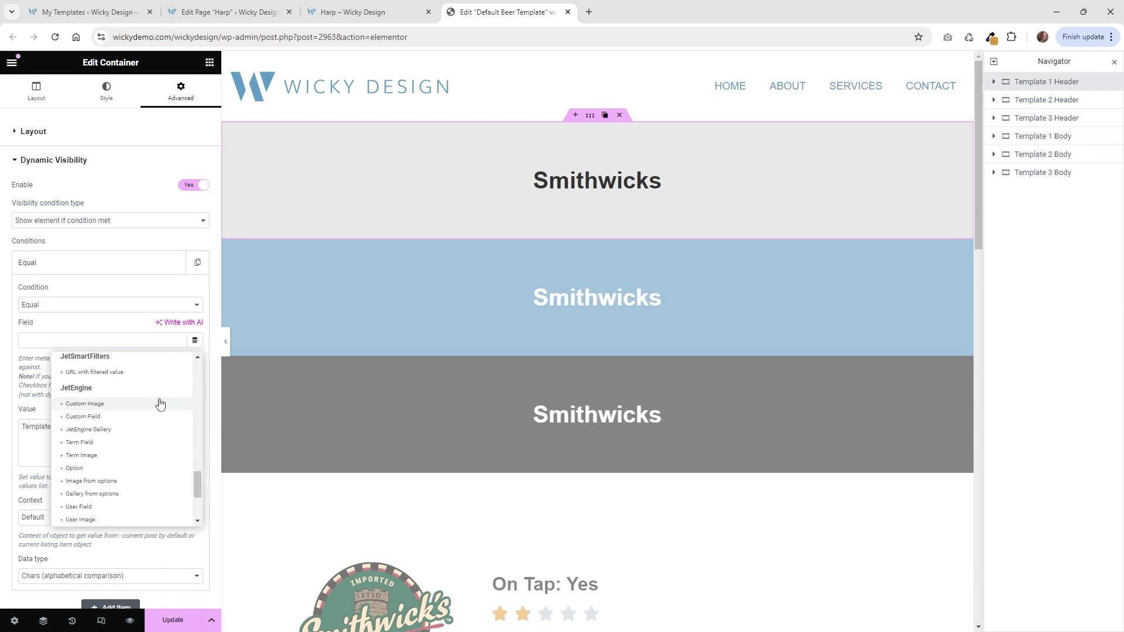
click(138, 418)
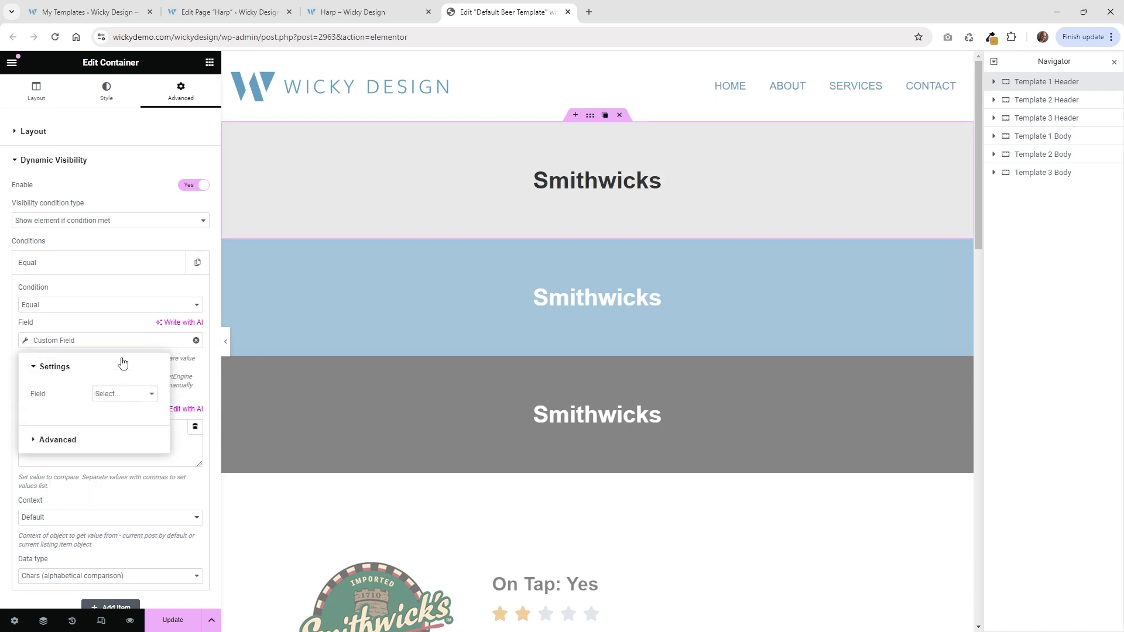
click(121, 394)
scroll(141, 427, up, 2)
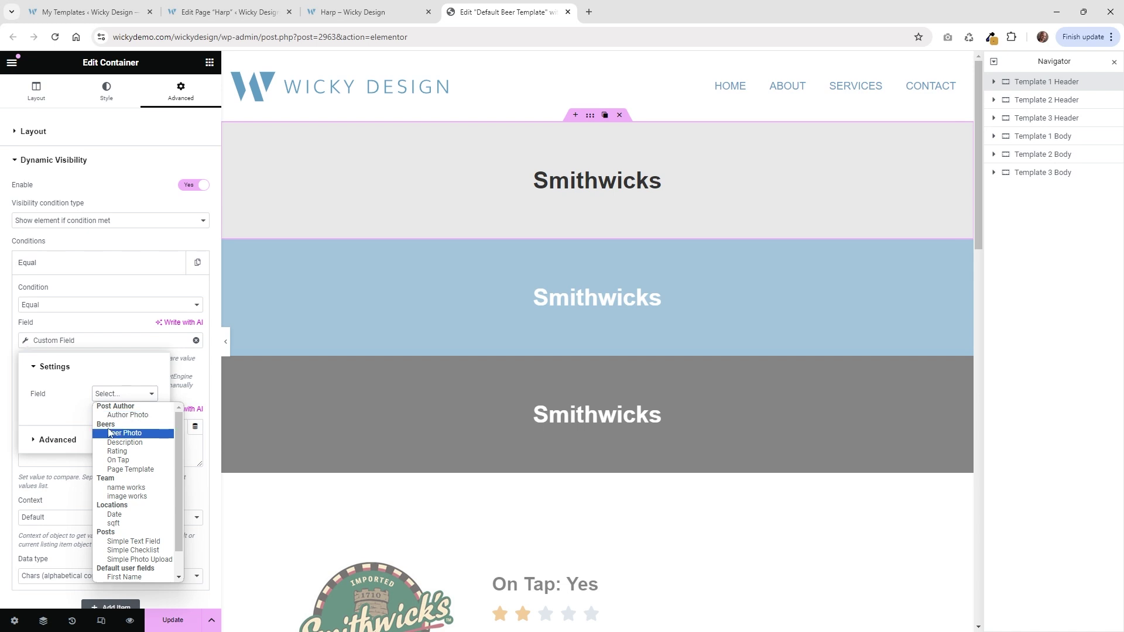
click(135, 471)
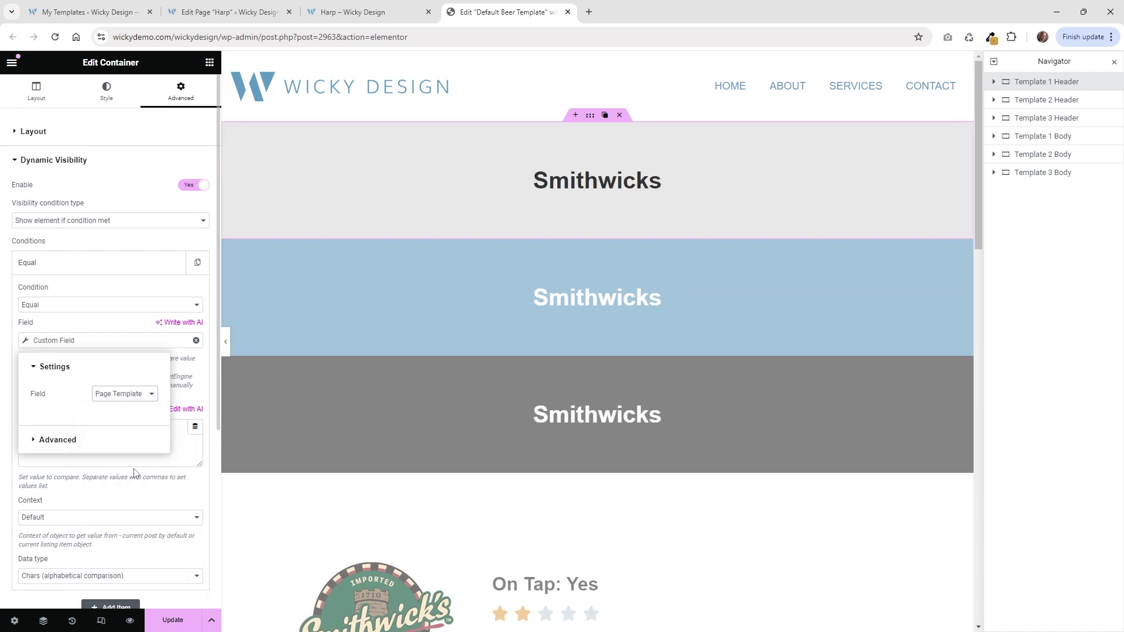
click(5, 353)
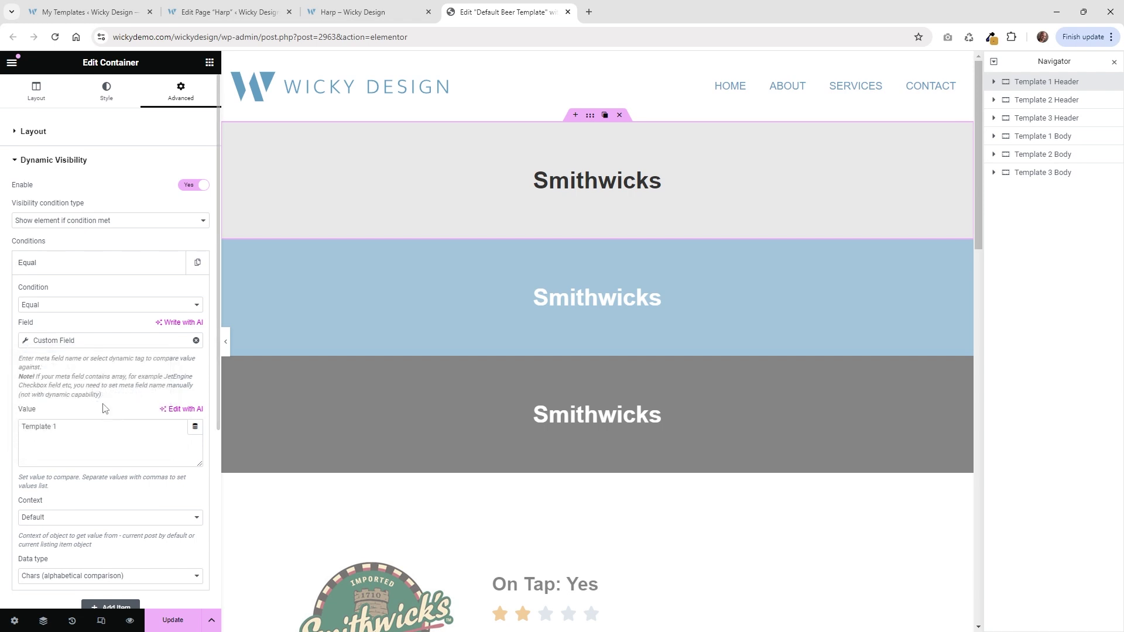
click(66, 426)
drag(67, 426, 23, 429)
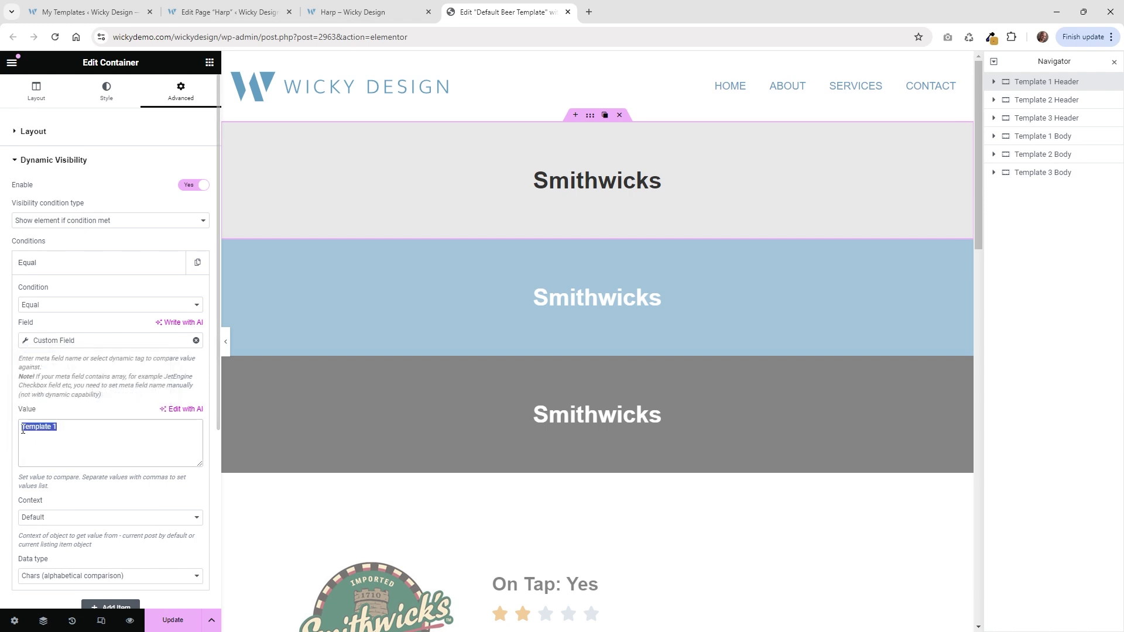
click(115, 7)
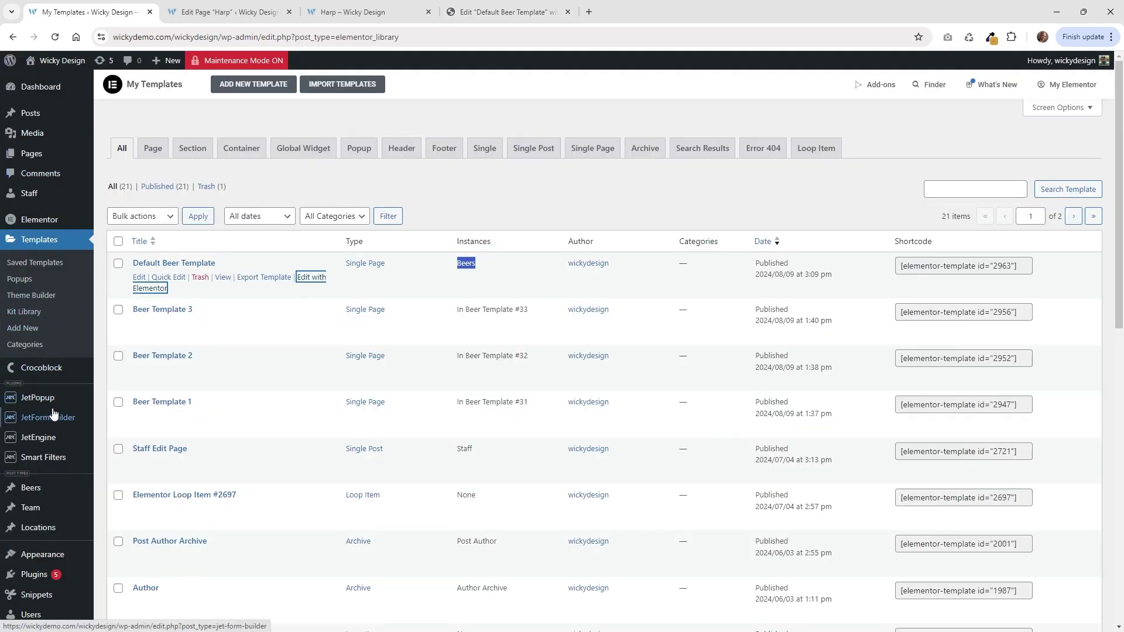
Expand the Template 1 option of the Beers Page Template field in JetEngine.
mouse_move(63, 450)
click(118, 473)
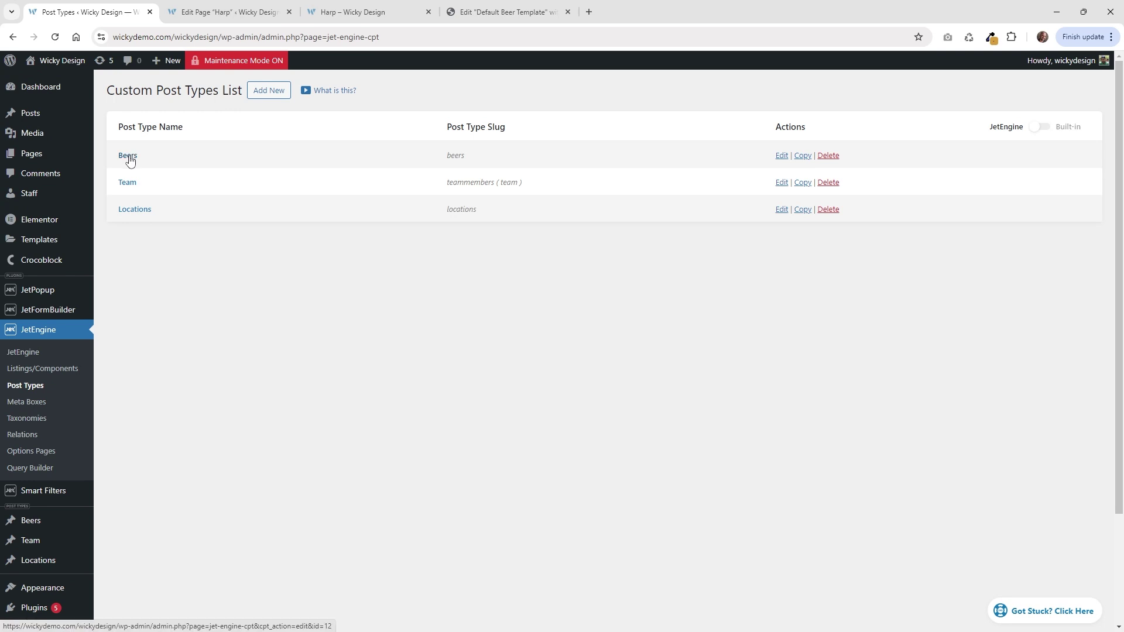
click(130, 159)
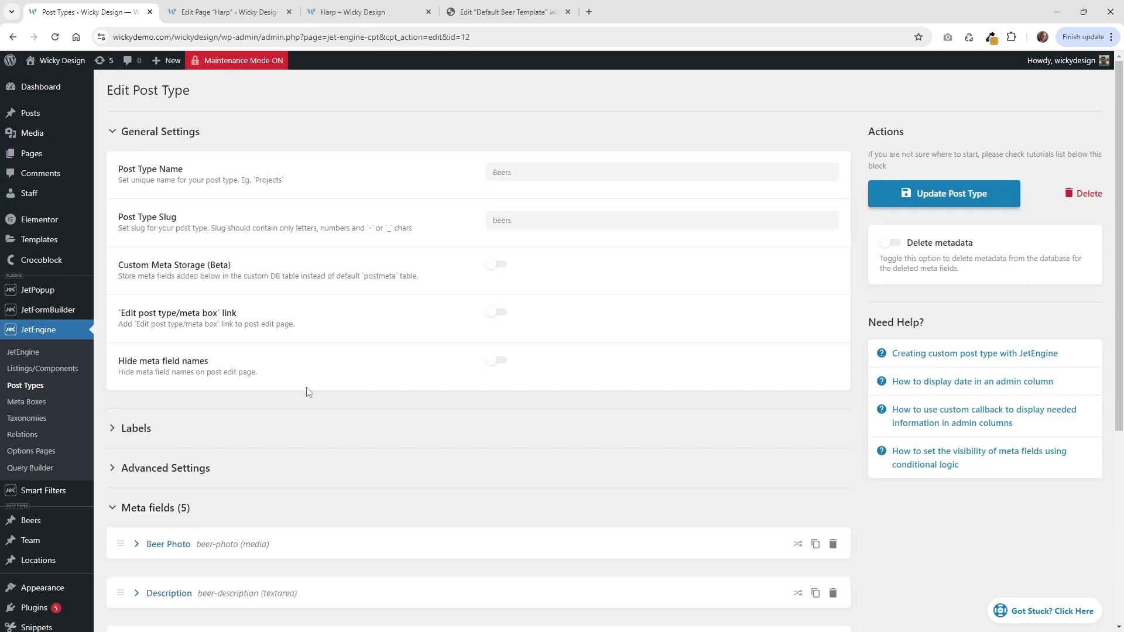
scroll(278, 401, down, 5)
click(187, 440)
scroll(263, 420, down, 5)
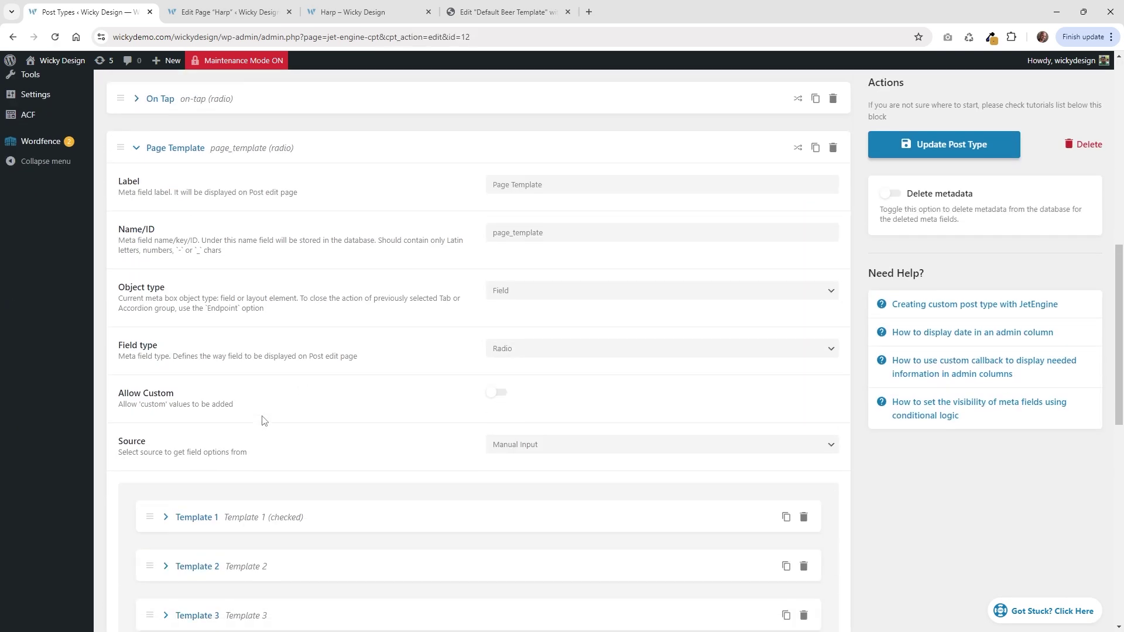
scroll(265, 420, down, 4)
click(200, 284)
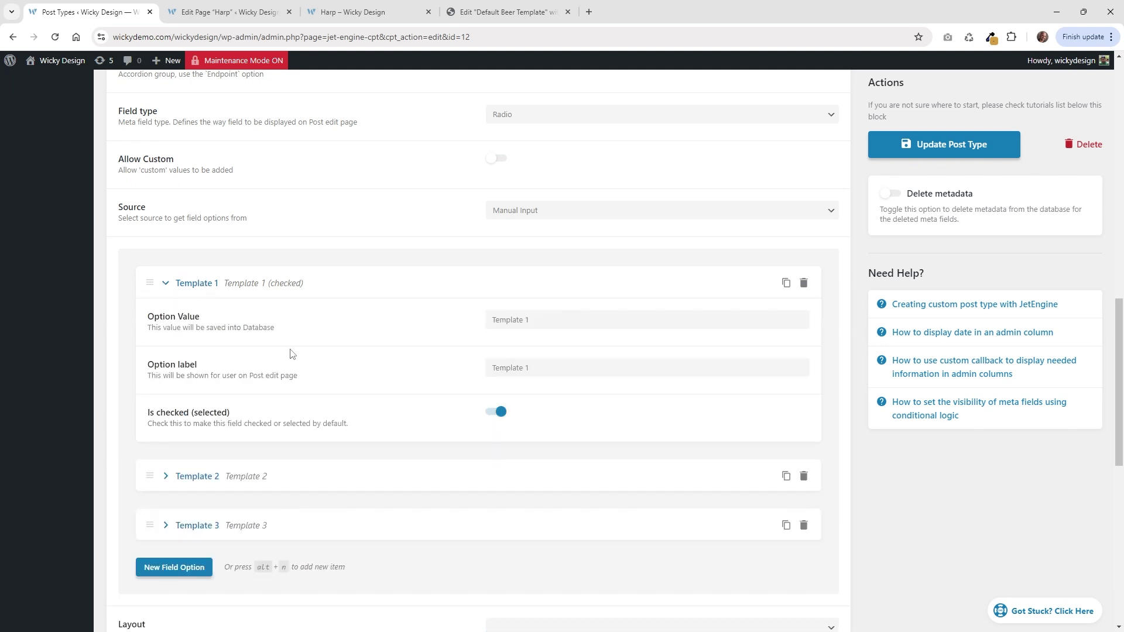
Copy Template 1's stored option value and paste it into the header condition's Value.
click(511, 320)
drag(537, 321, 481, 325)
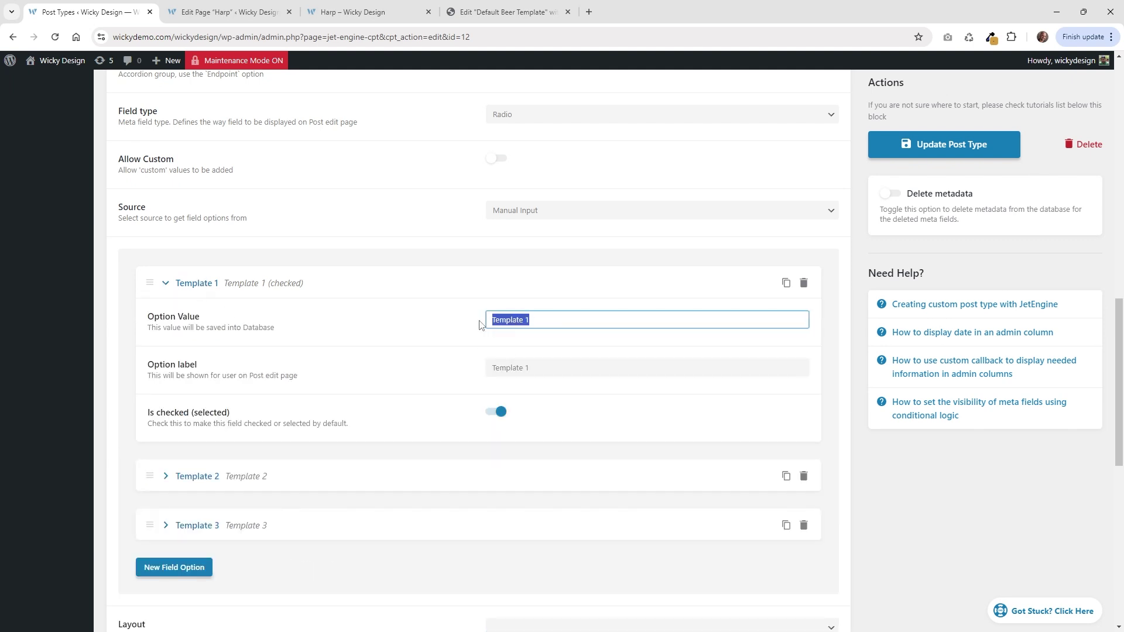
key(ctrl+c)
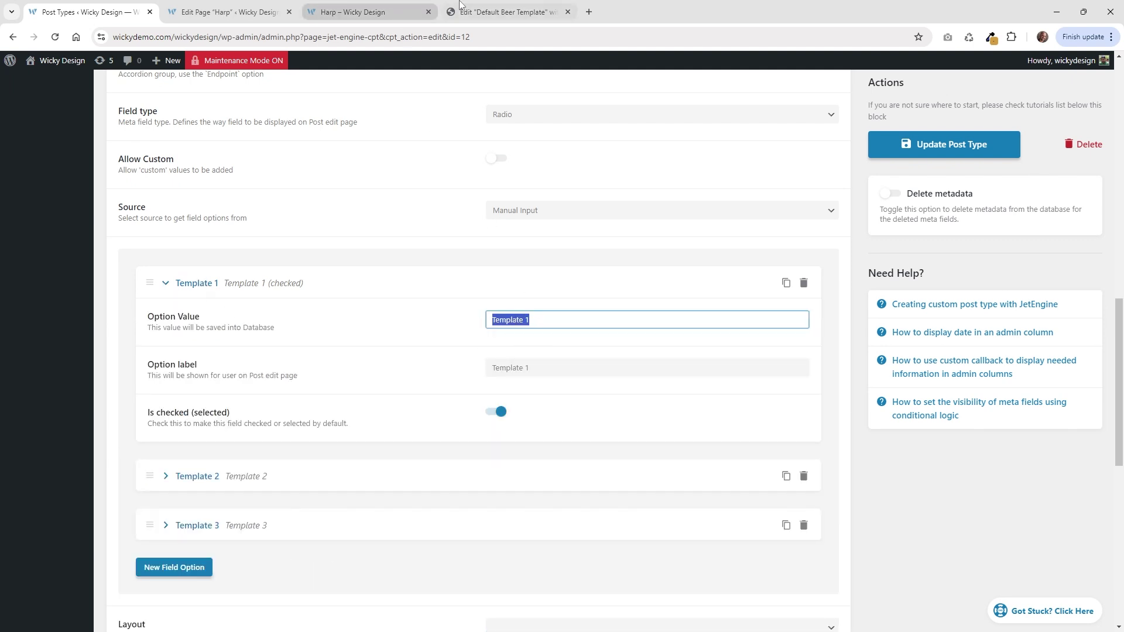
click(486, 12)
key(ctrl+v)
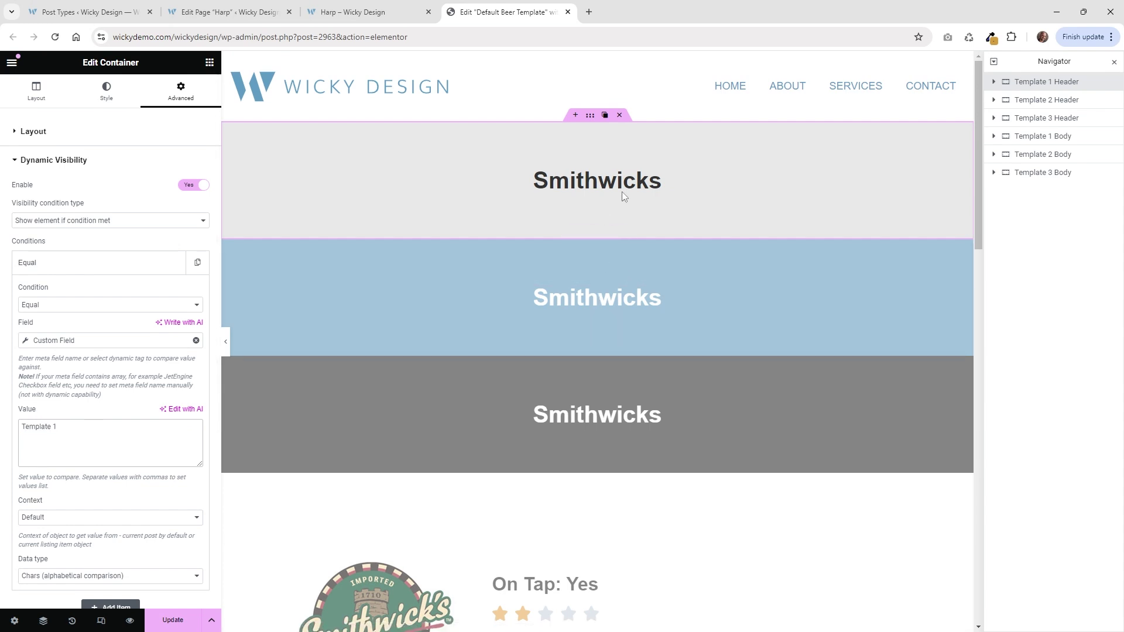
click(1051, 103)
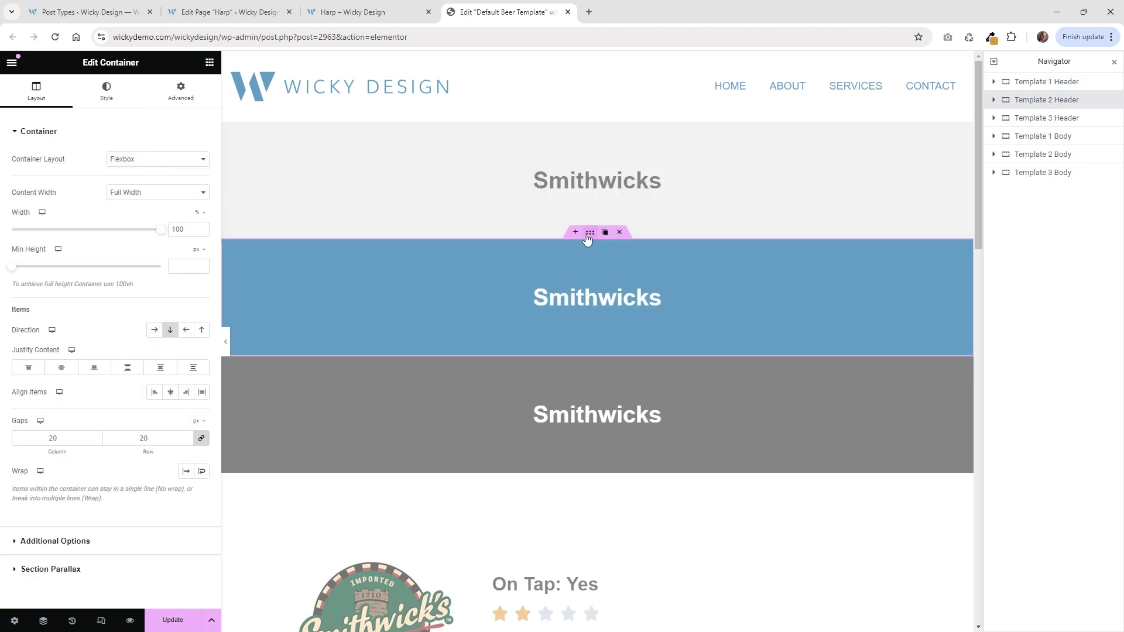
click(195, 95)
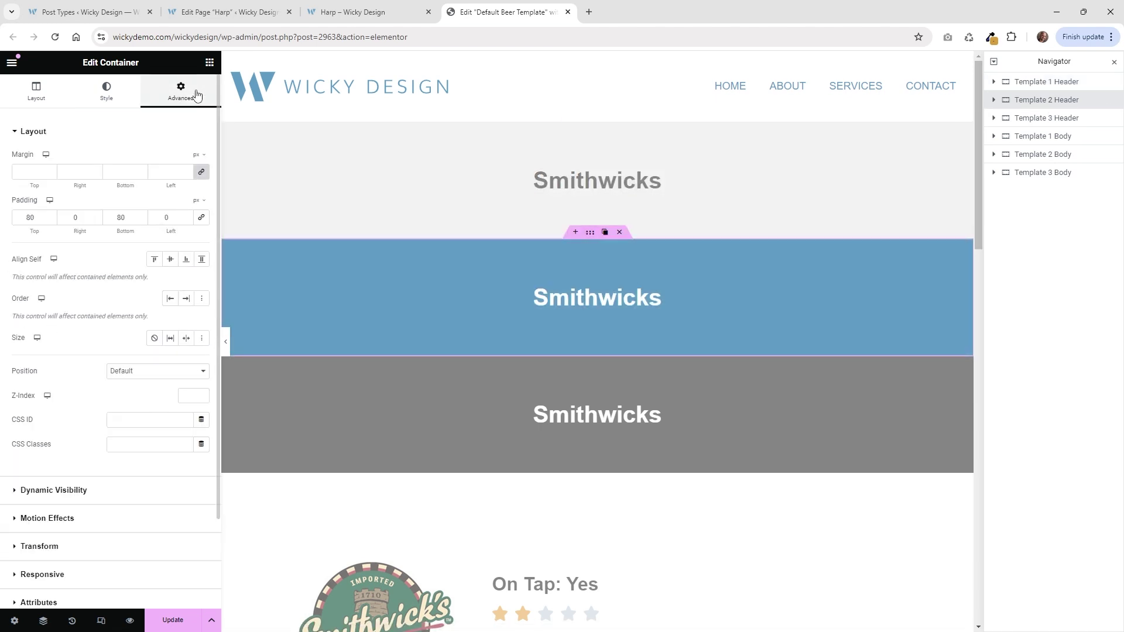
click(81, 495)
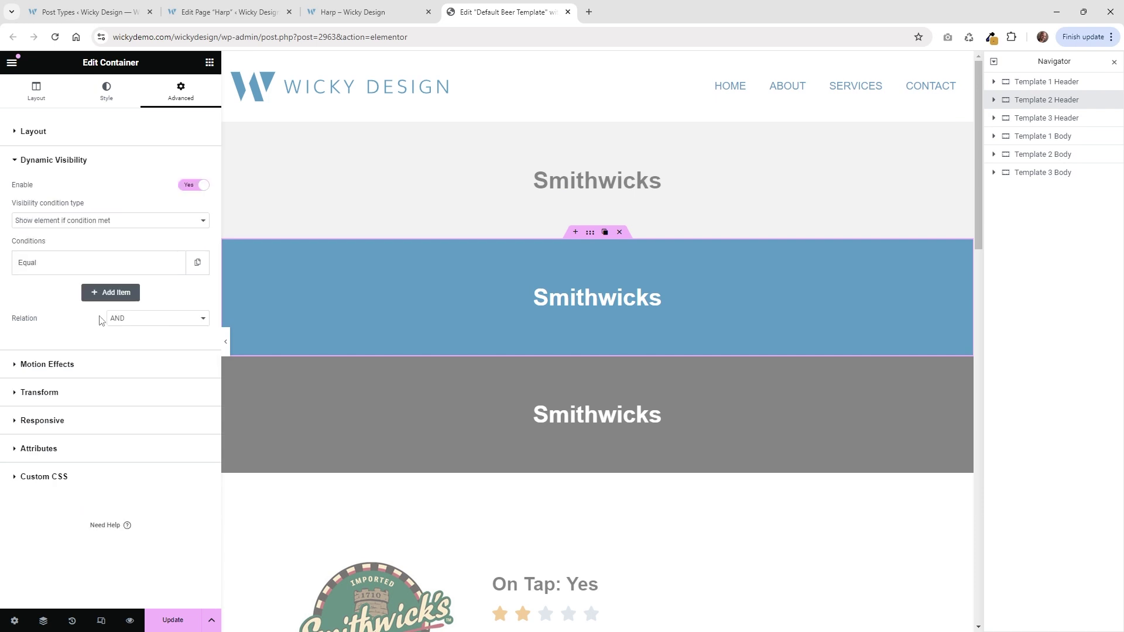
click(67, 263)
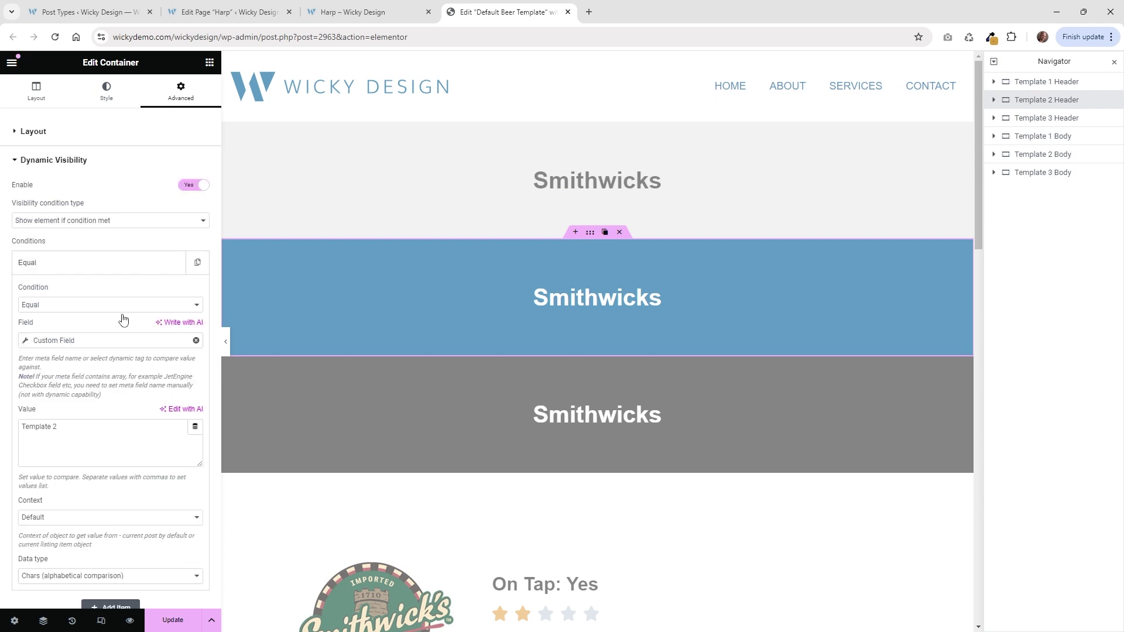
click(70, 430)
scroll(586, 268, down, 12)
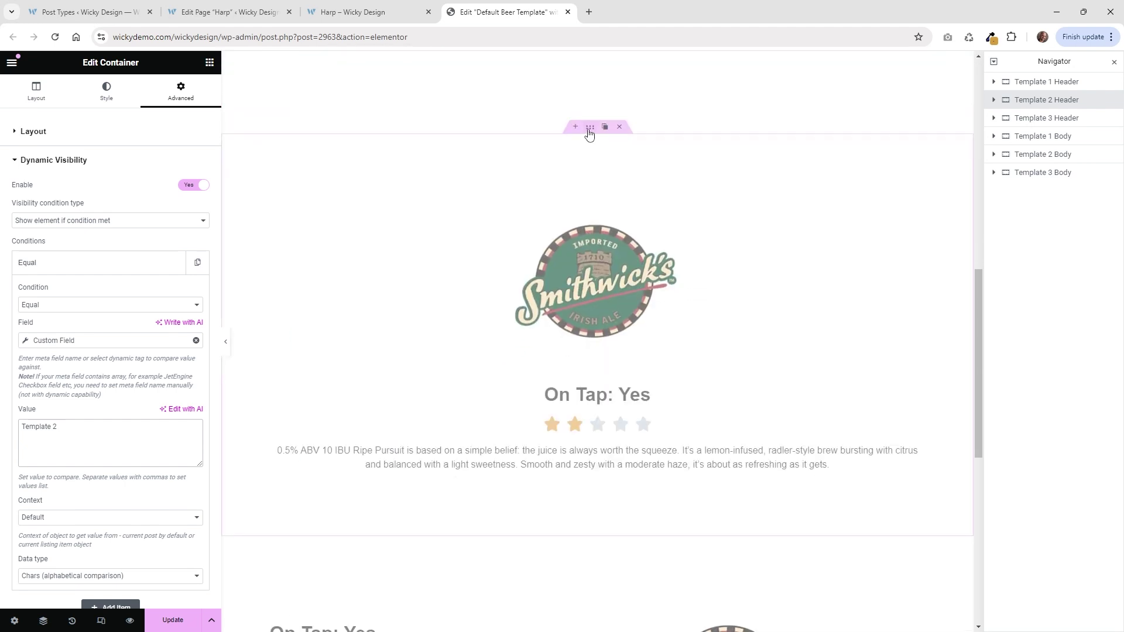
click(589, 127)
click(182, 93)
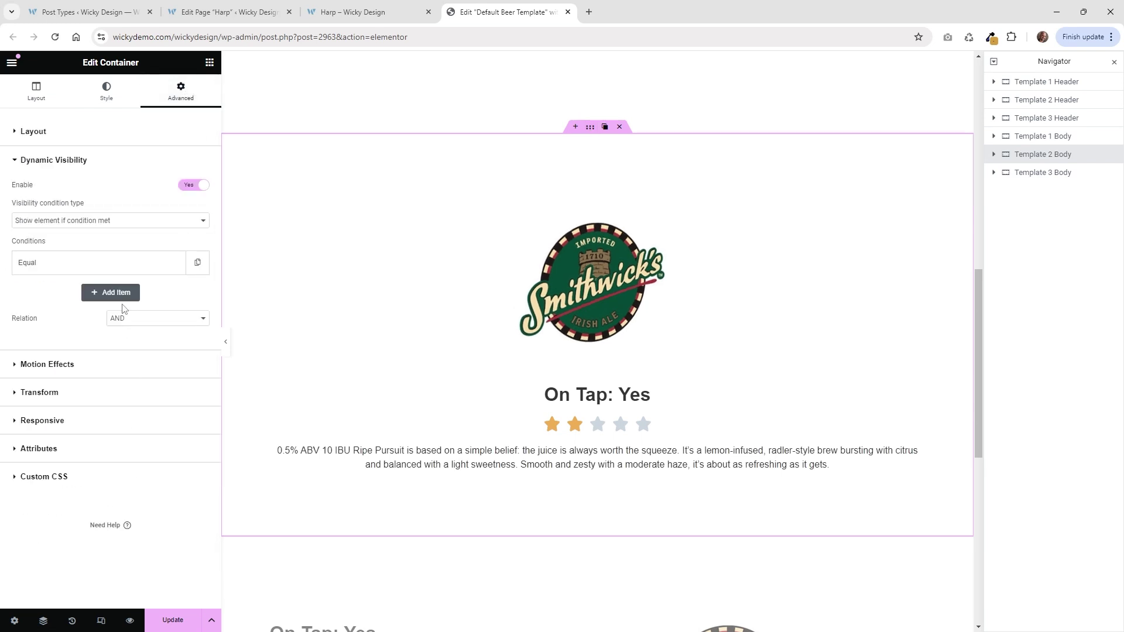
click(99, 263)
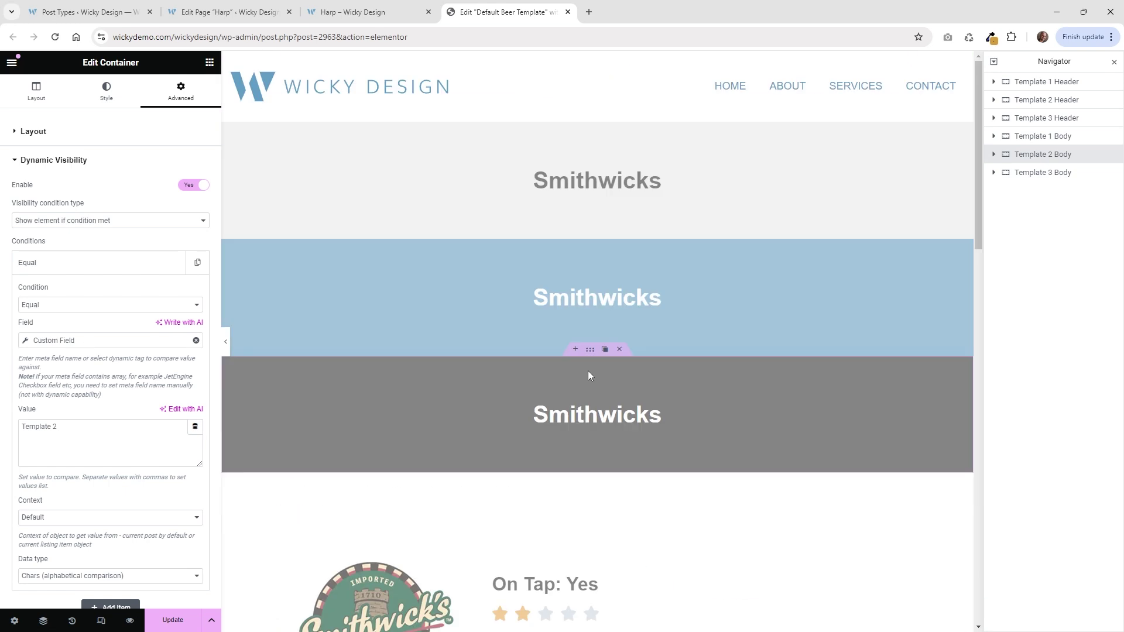
scroll(594, 379, down, 2)
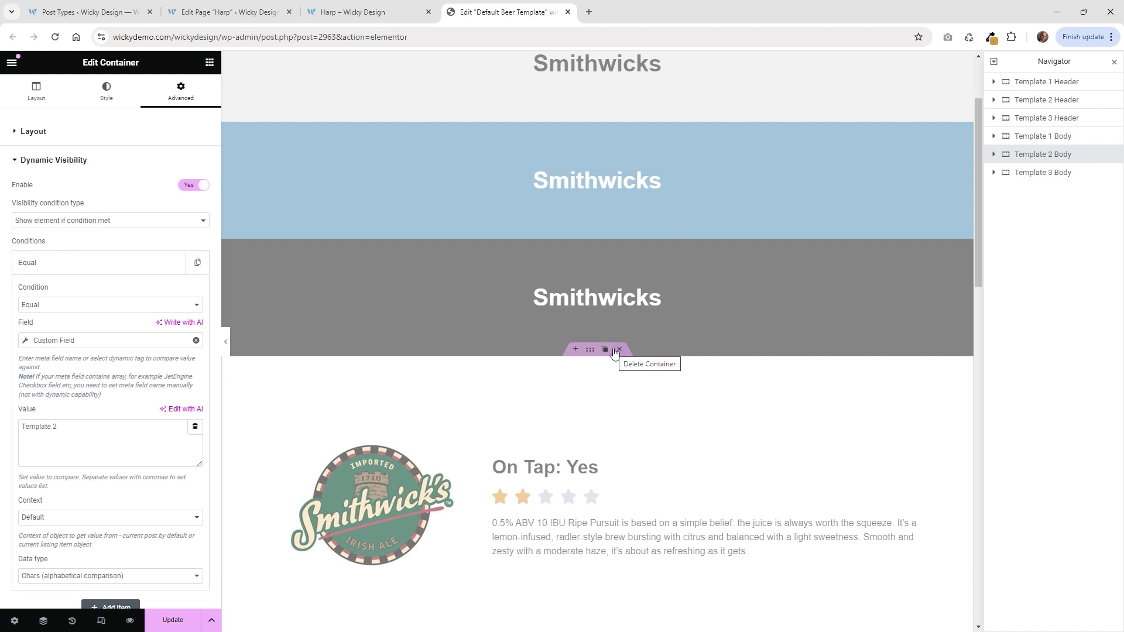
scroll(572, 261, down, 3)
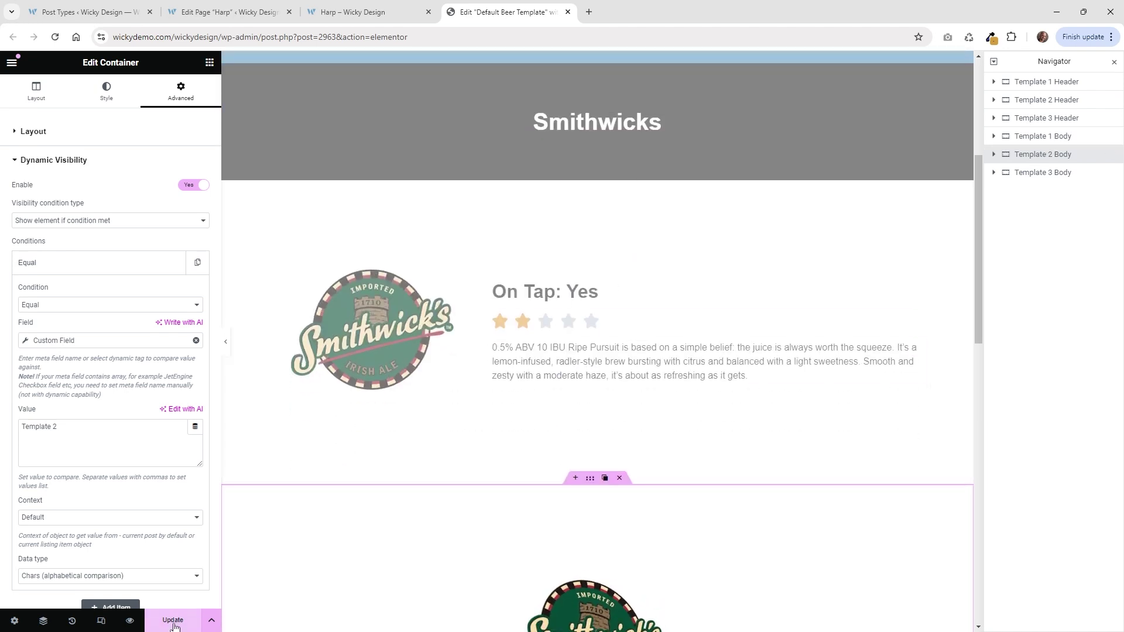
Save the Harp beer's changes and reload its live page to check the layout.
click(226, 12)
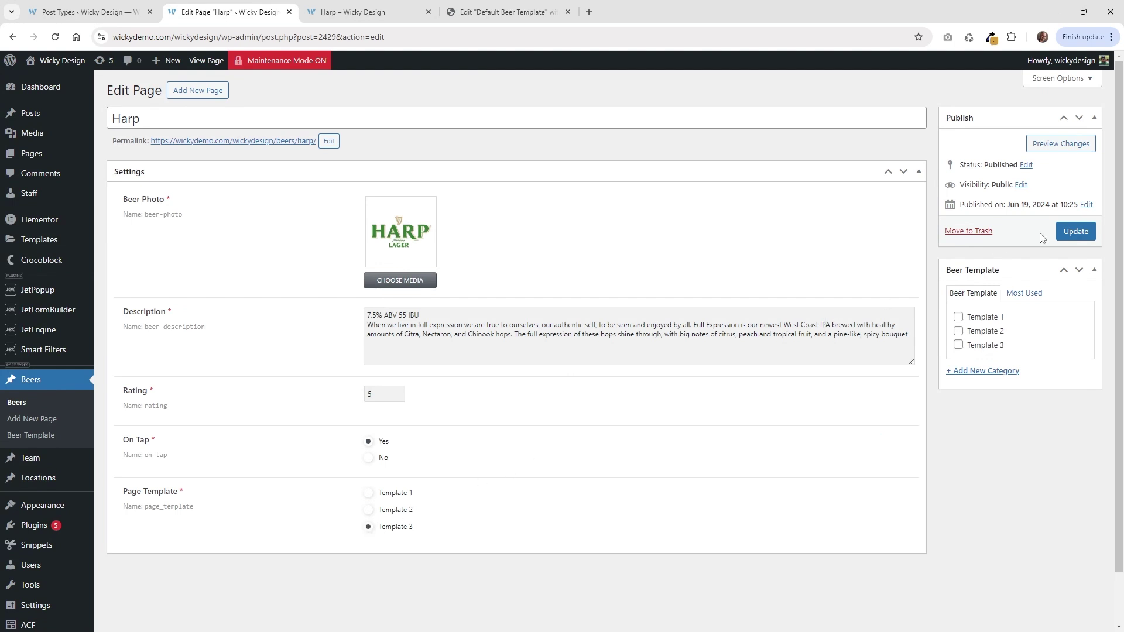
click(1076, 232)
click(354, 6)
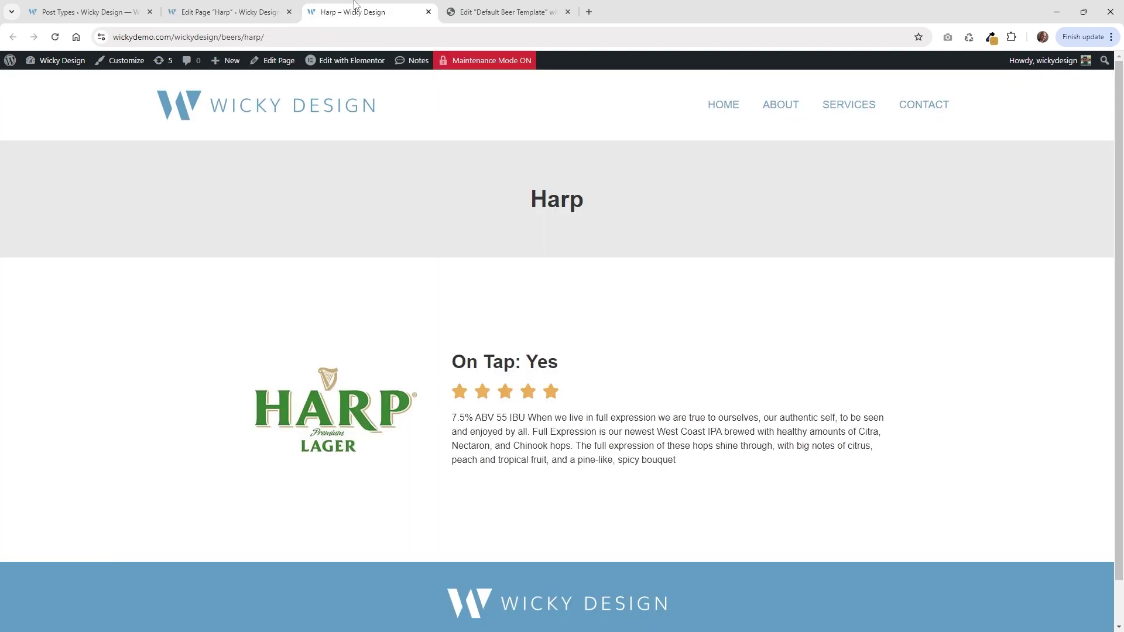
click(54, 37)
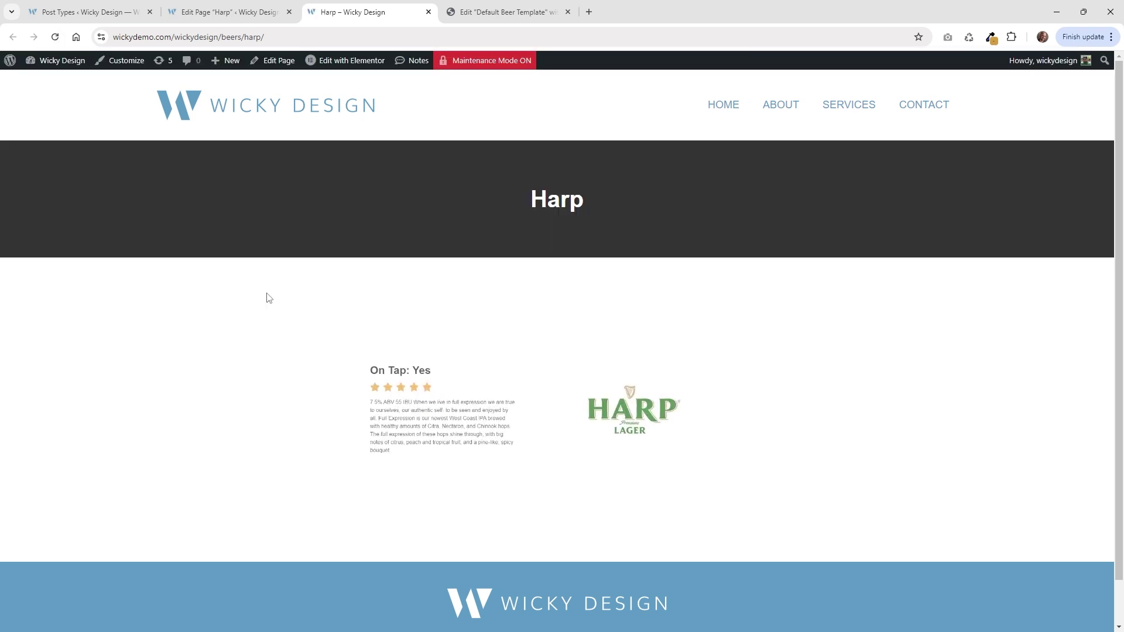
scroll(512, 381, down, 1)
scroll(513, 374, up, 1)
Keep the Default Beer Template's display condition as Include Beers, All, and save it.
click(507, 12)
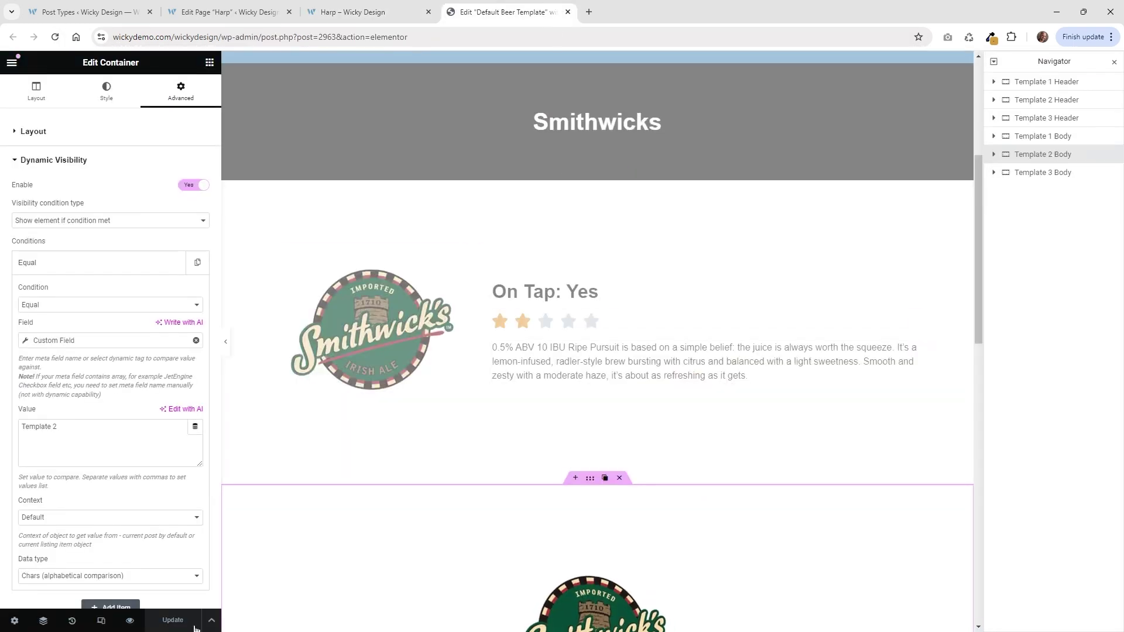
click(211, 620)
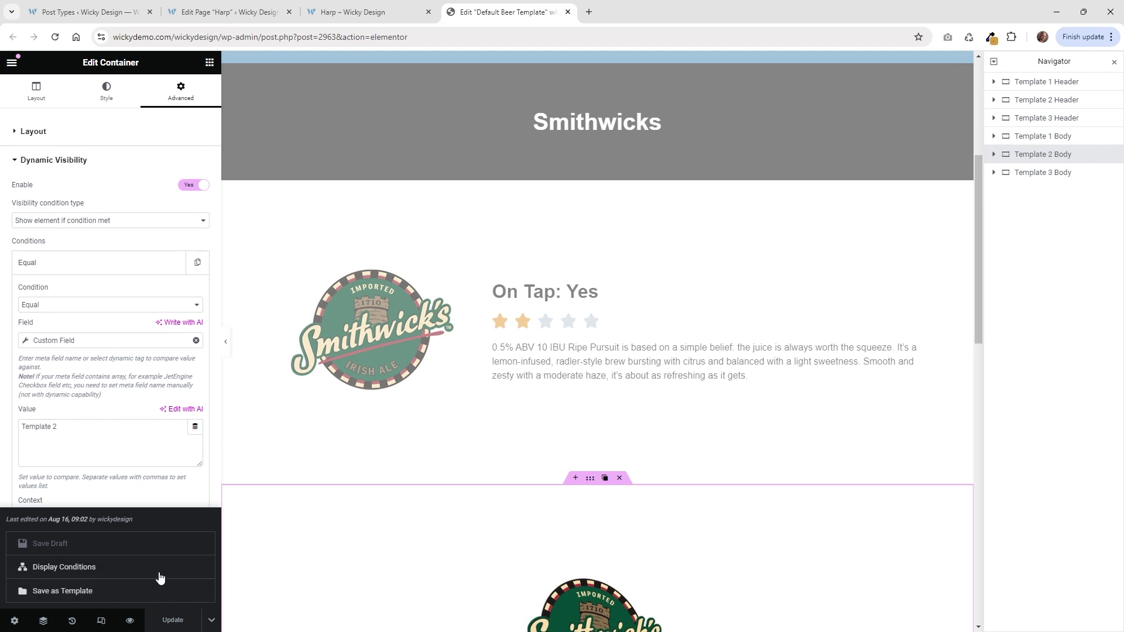
click(72, 566)
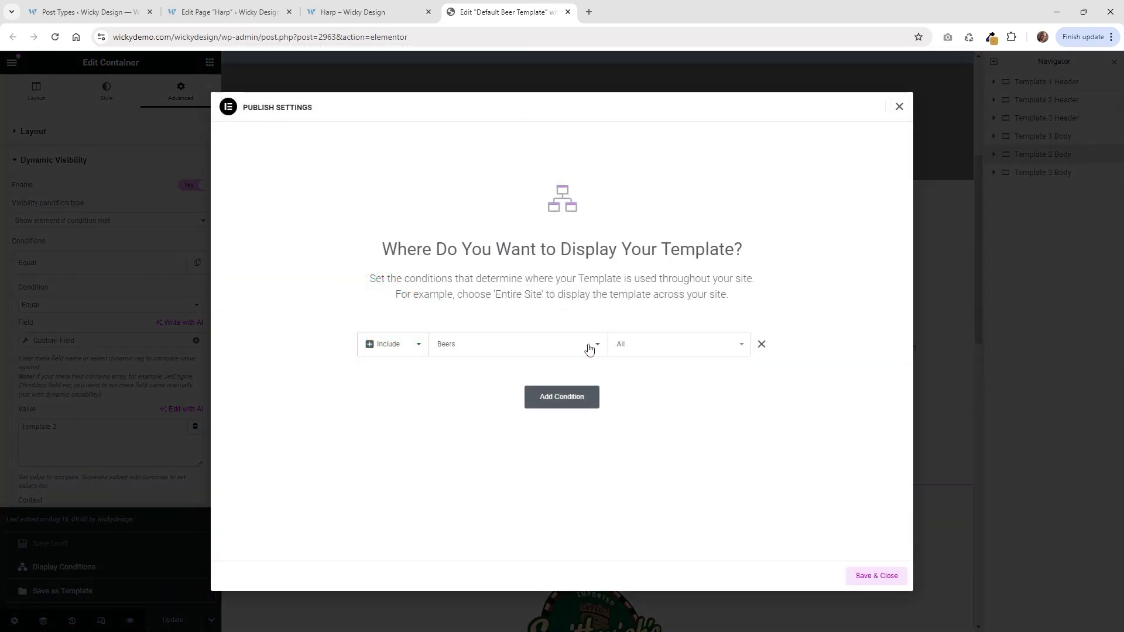
click(575, 348)
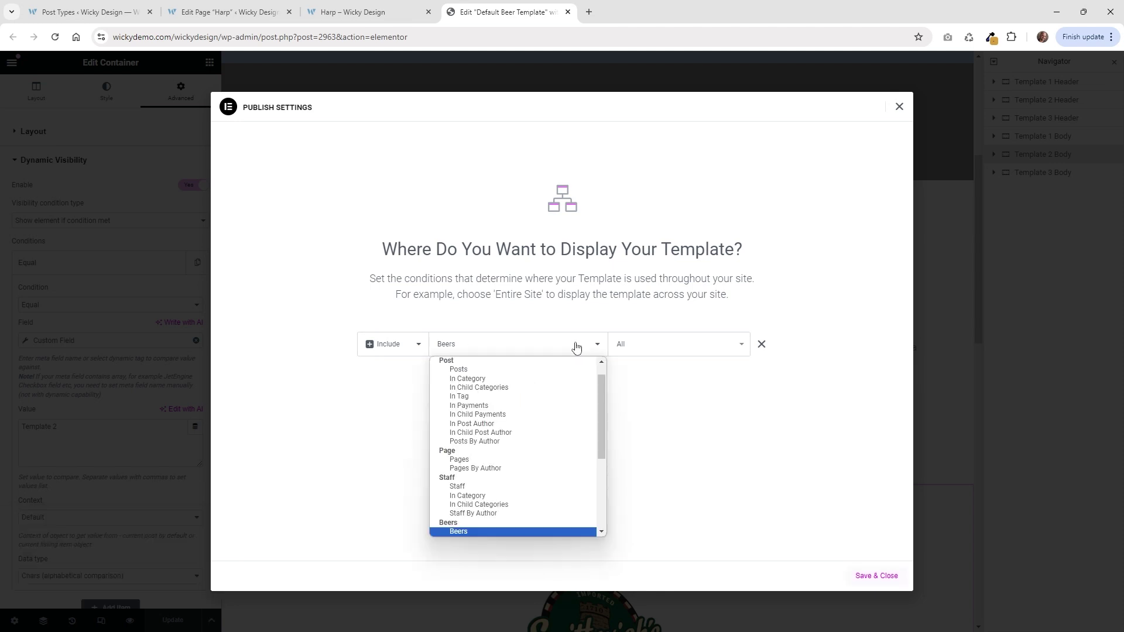
scroll(515, 503, down, 1)
click(458, 522)
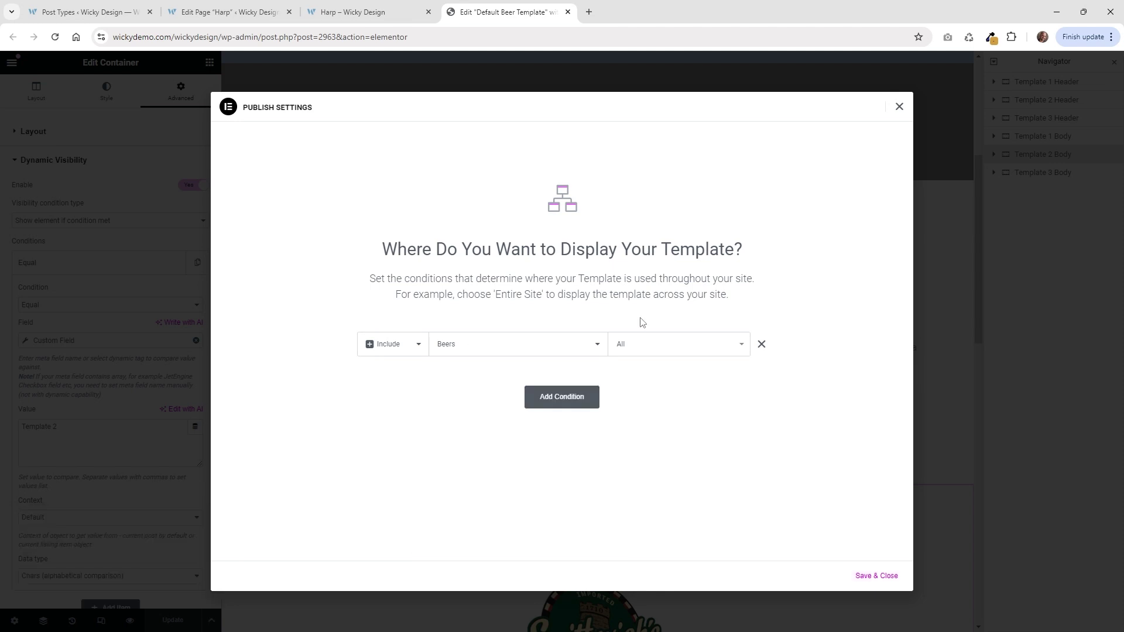
click(871, 581)
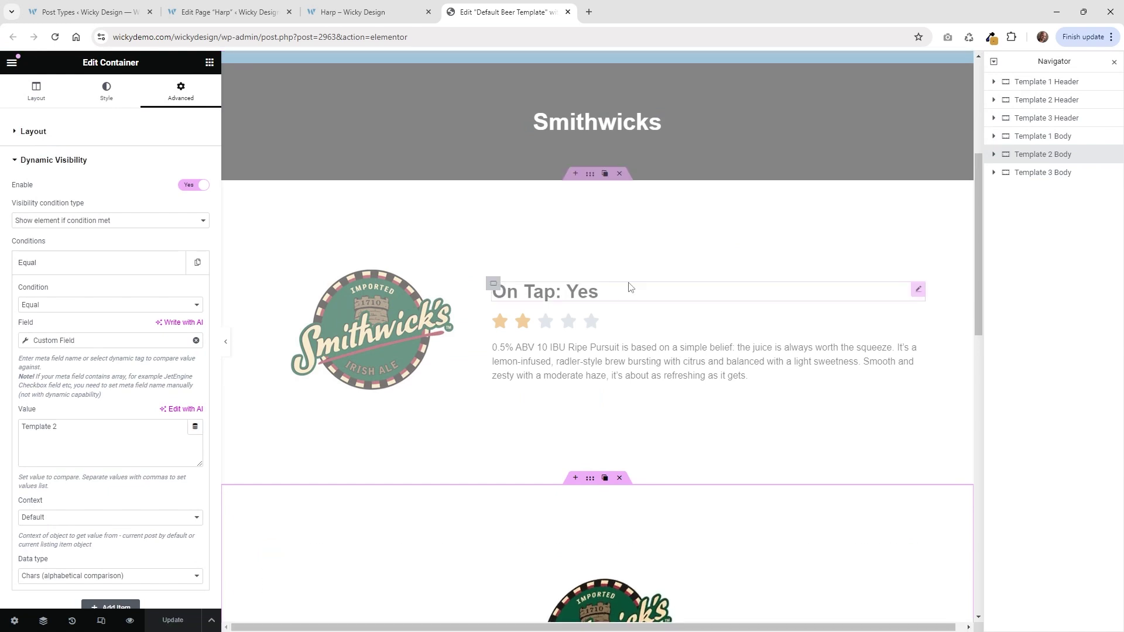
Close the template editor, assign Template 3 as Harp's Beer Template and update the post.
key(ctrl+w)
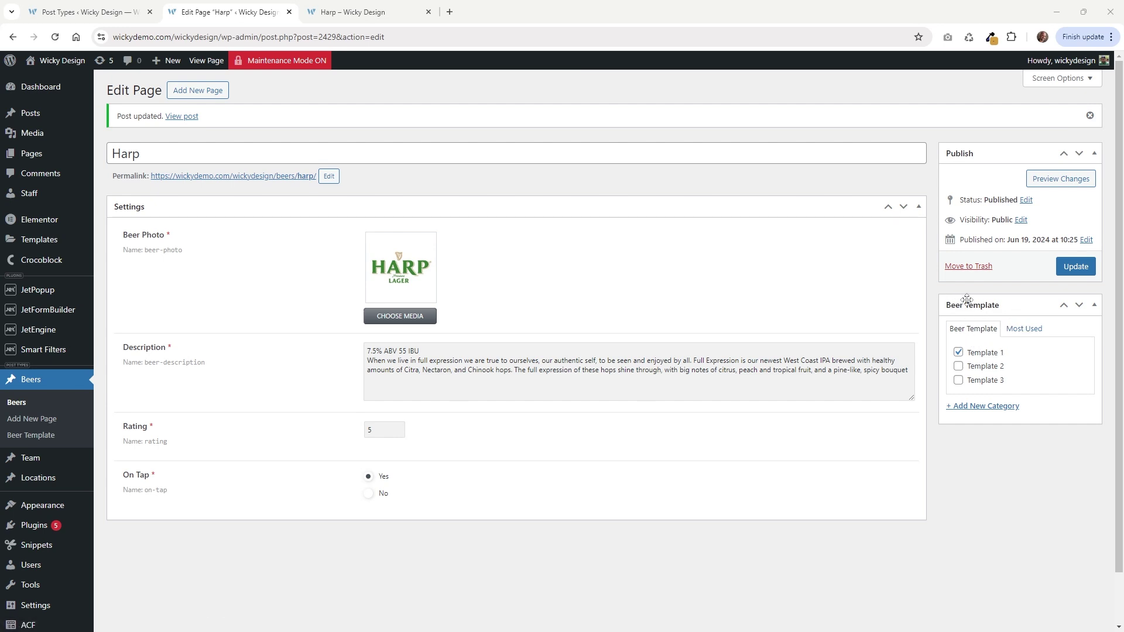
click(994, 380)
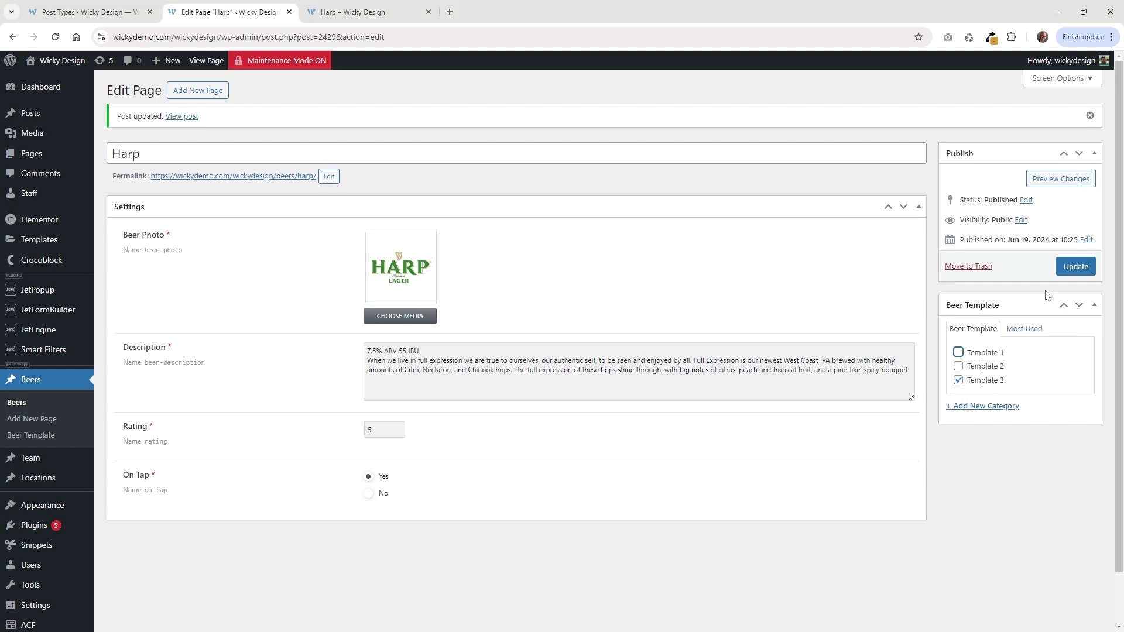
click(1075, 268)
Reload the live Harp page to see the dark title band layout, then return to editing Harp.
click(339, 12)
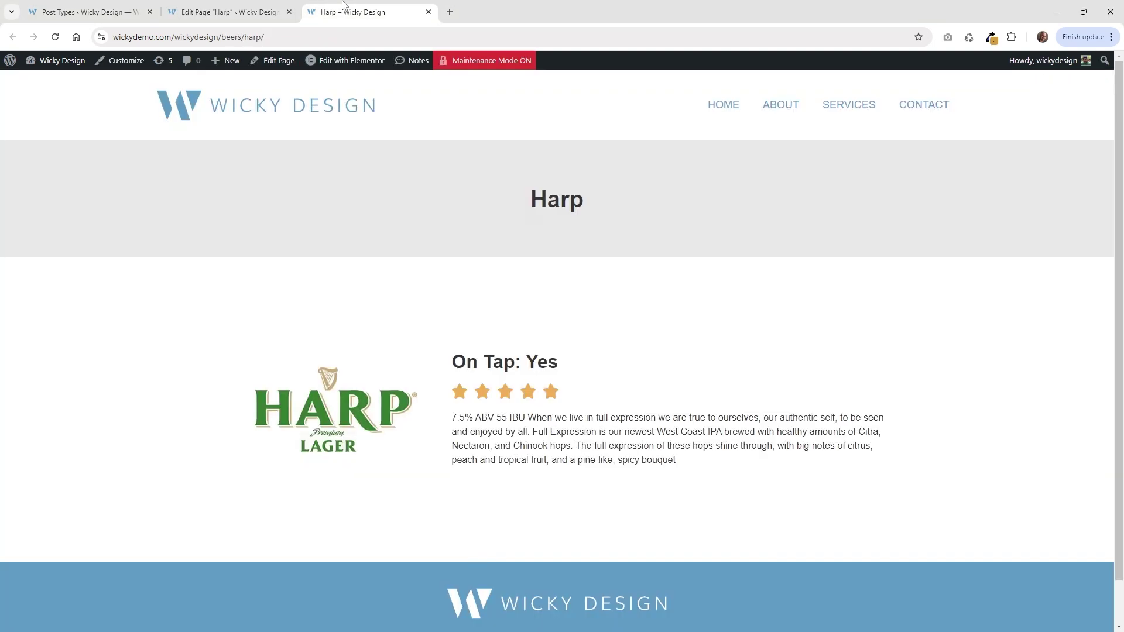
click(55, 37)
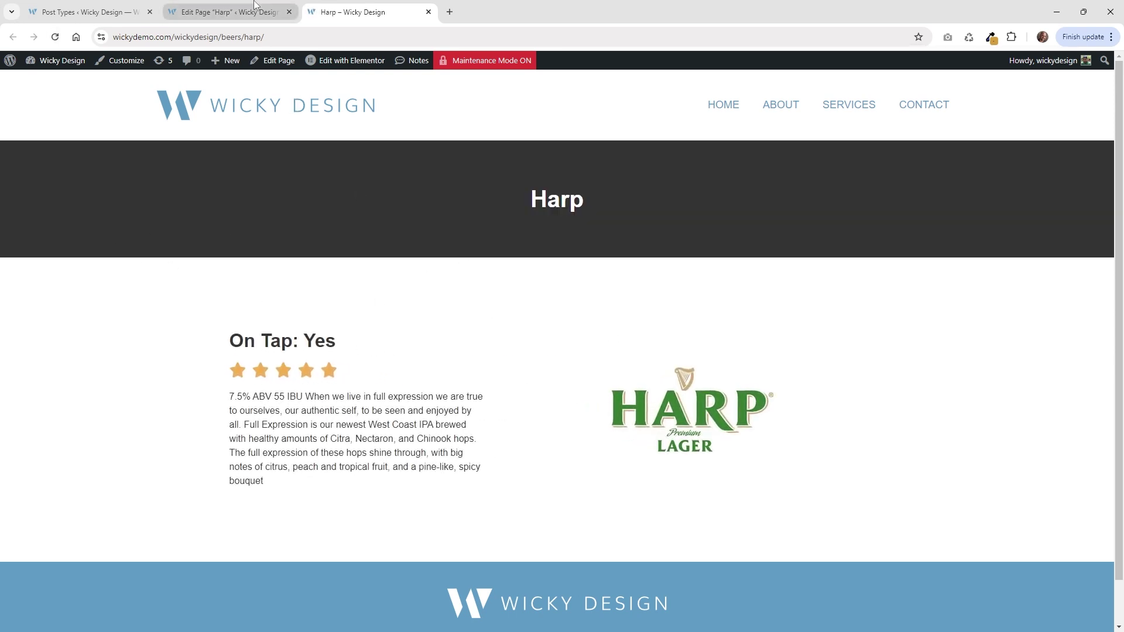
mouse_move(254, 5)
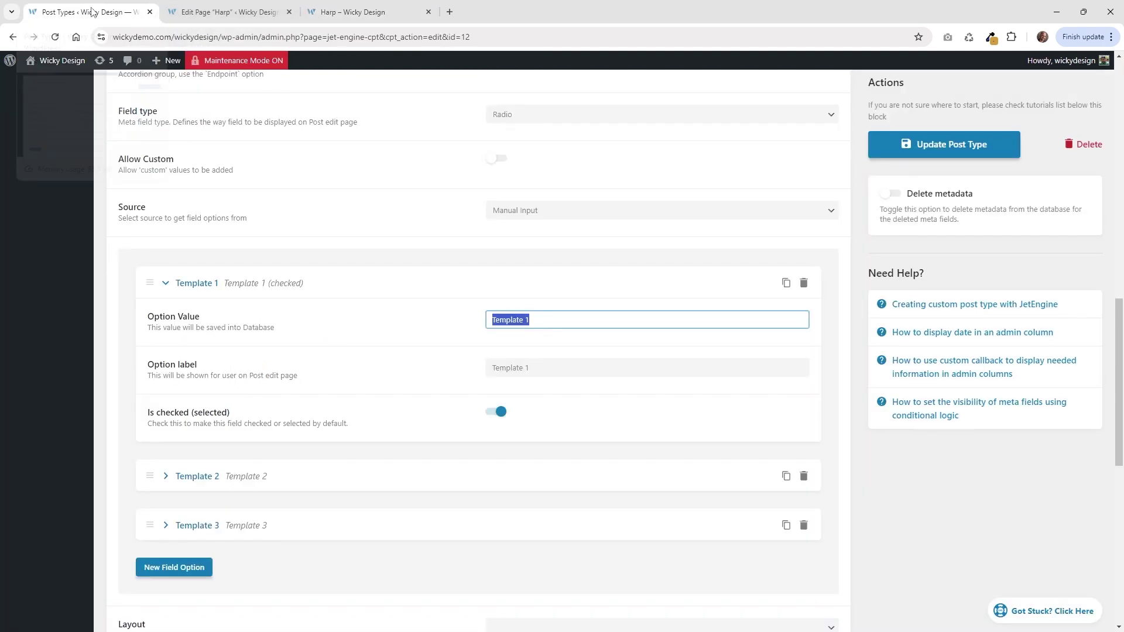
click(98, 8)
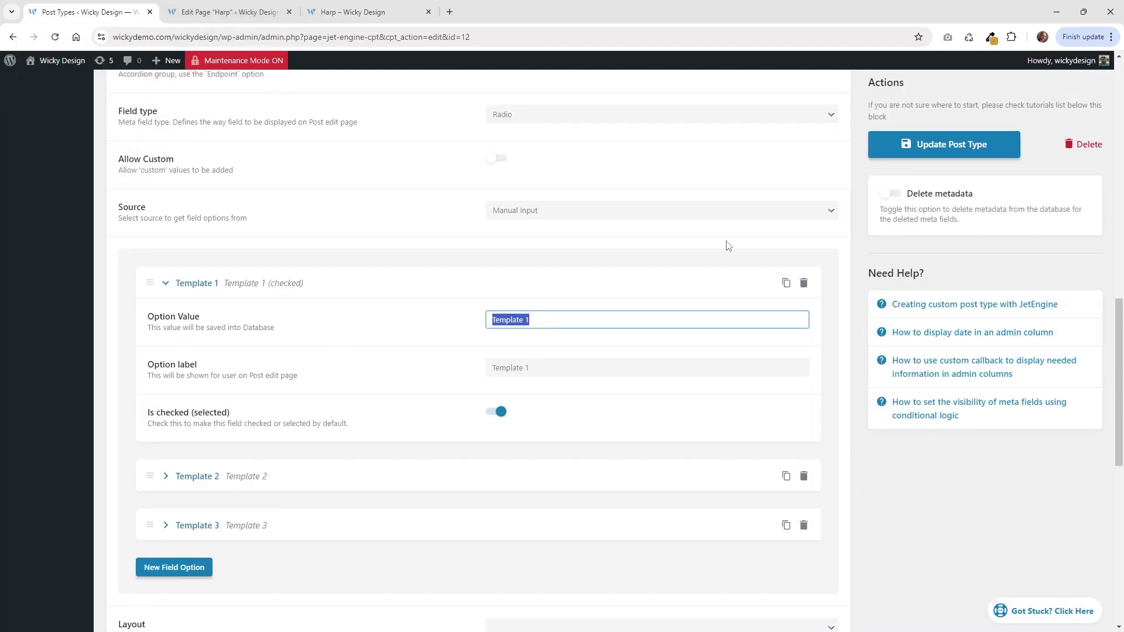
click(226, 12)
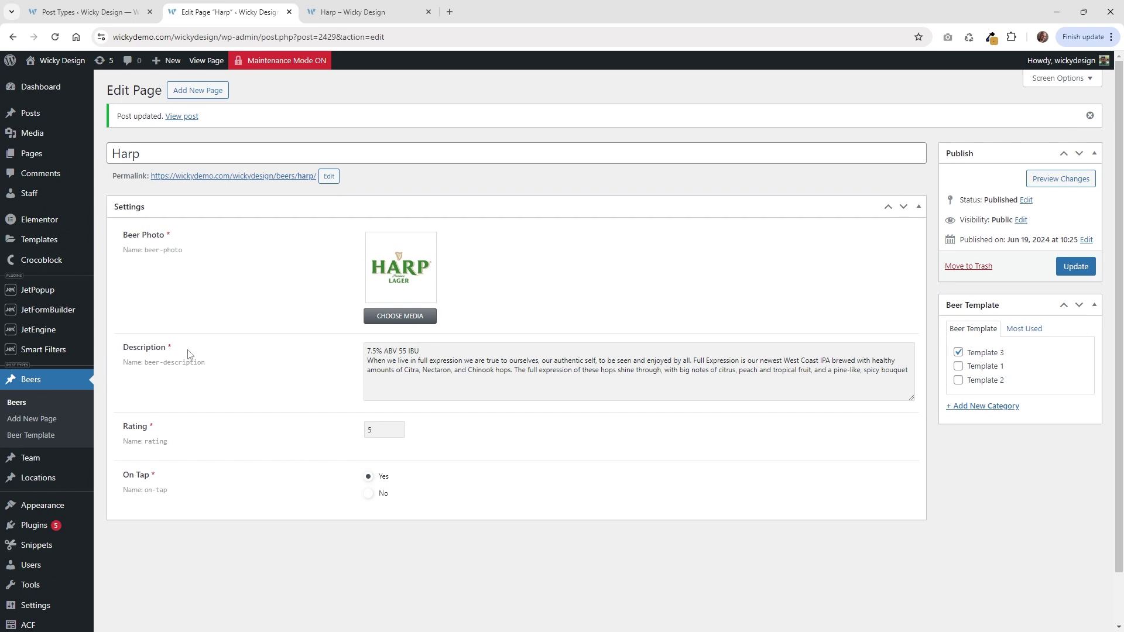
Open the Beer Template taxonomy in JetEngine Taxonomies and expand then collapse its Advanced Settings.
mouse_move(53, 330)
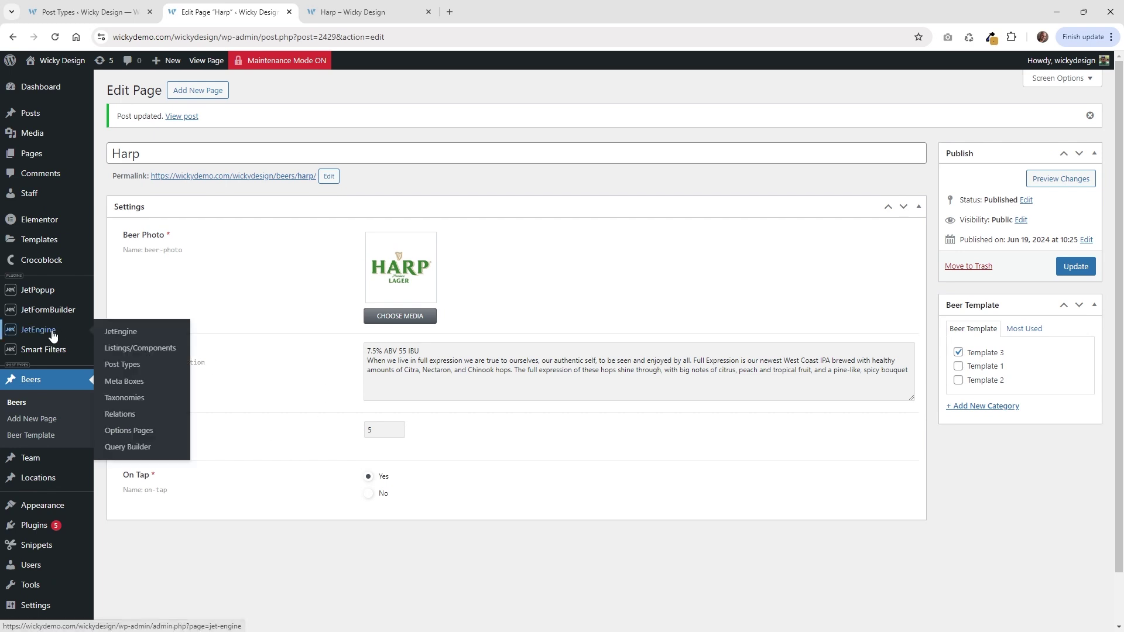
click(135, 400)
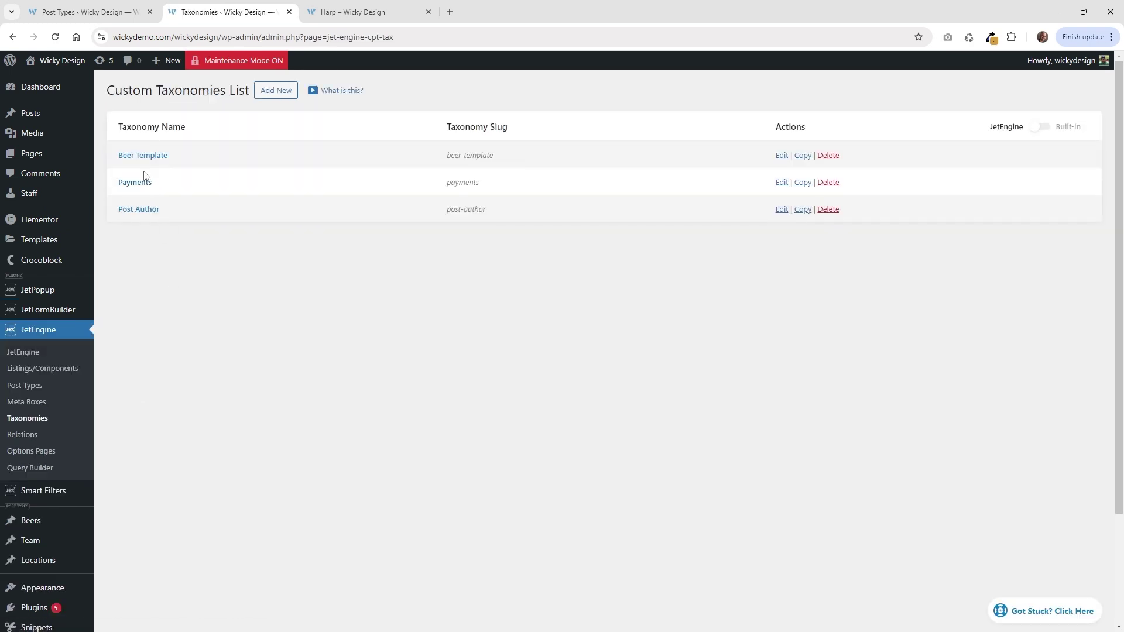
click(147, 161)
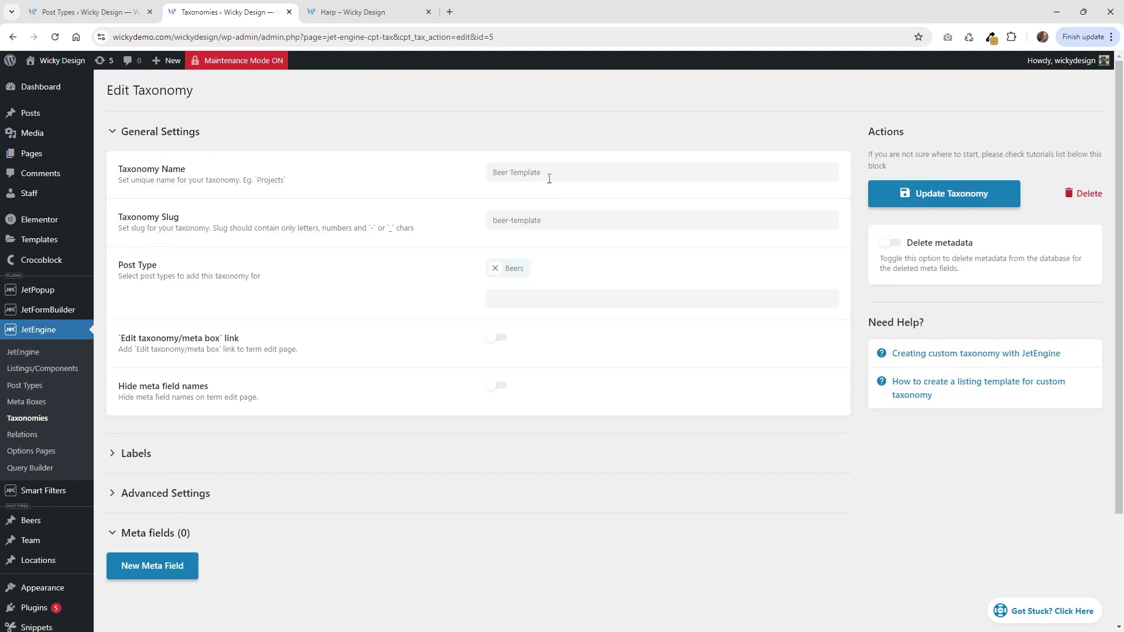
click(537, 170)
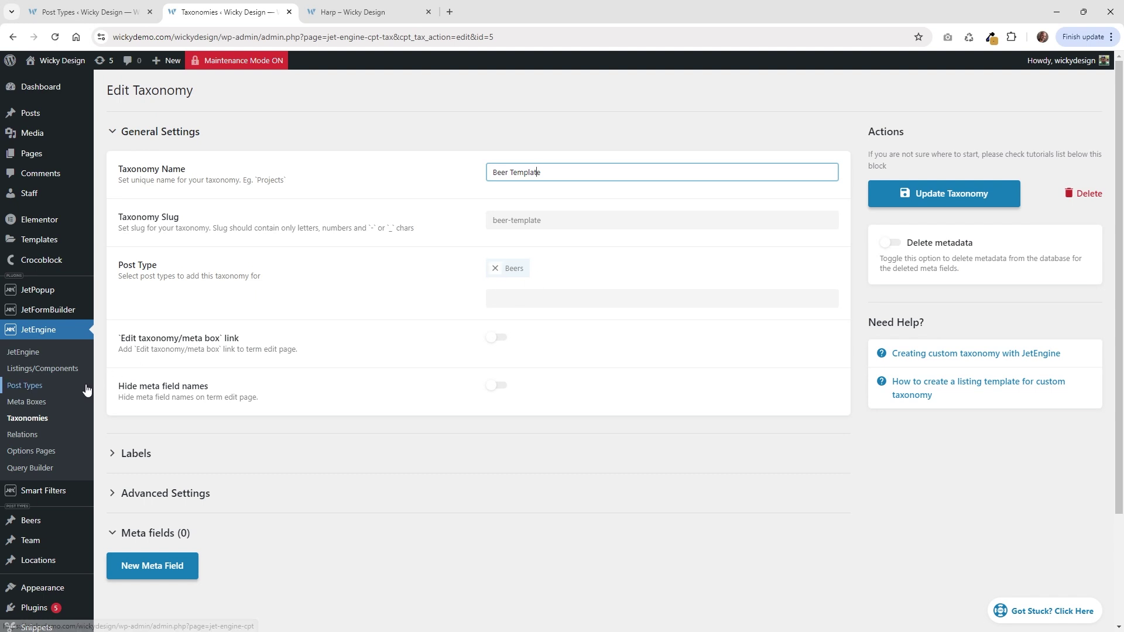
scroll(221, 398, down, 2)
click(200, 374)
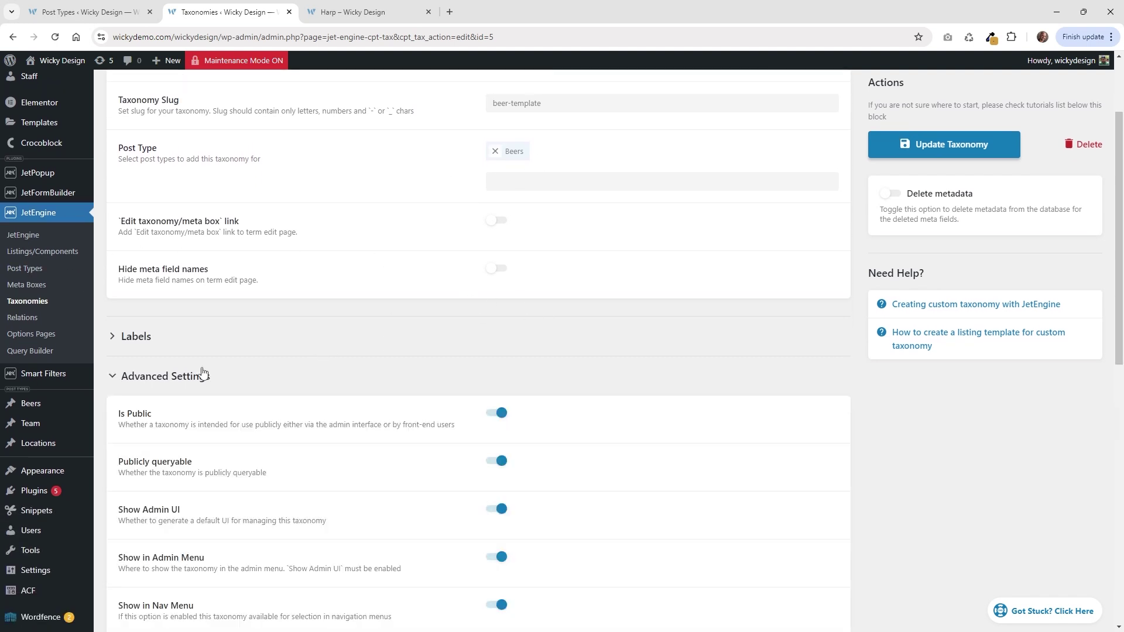
scroll(277, 444, down, 1)
scroll(276, 444, down, 1)
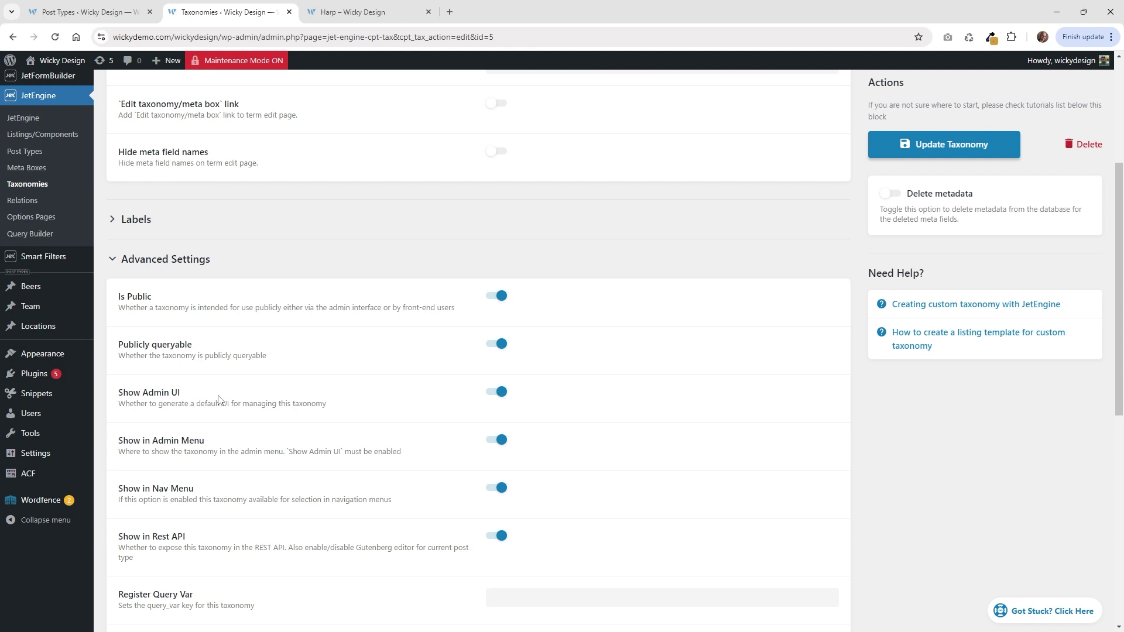
click(181, 261)
scroll(414, 466, up, 3)
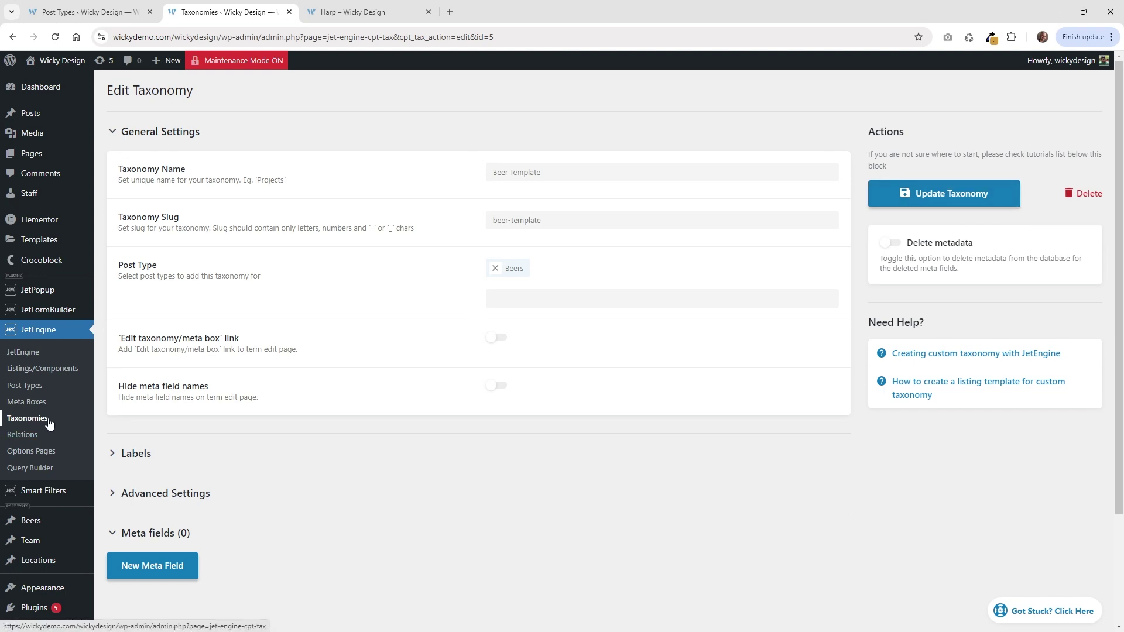
Start a new template from the templates list, then cancel without choosing a type.
mouse_move(35, 522)
click(140, 564)
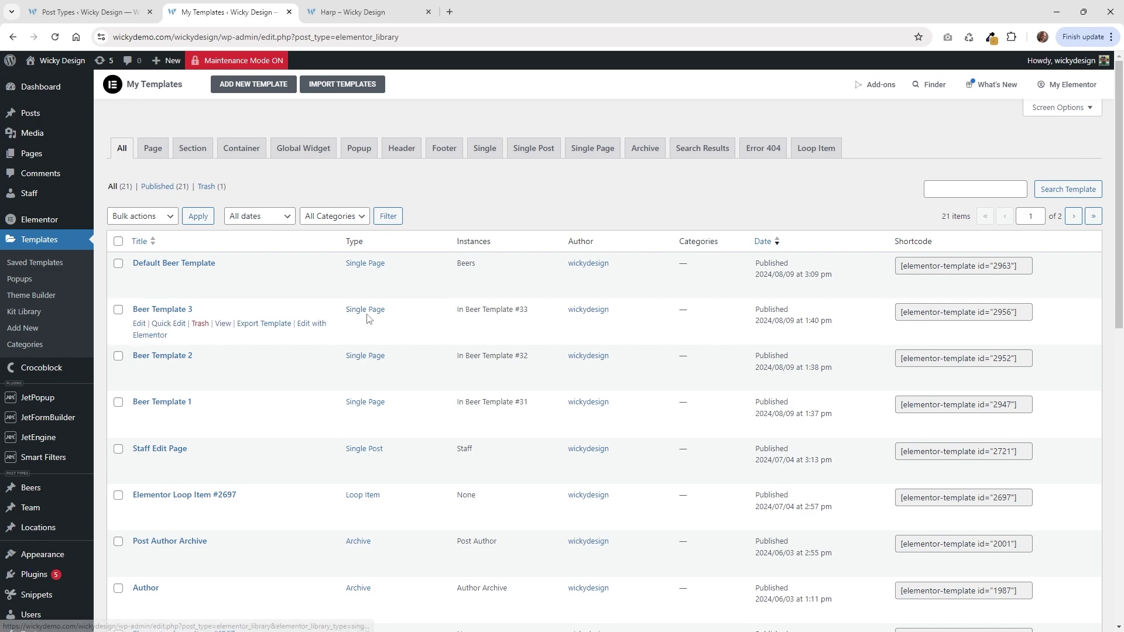
click(268, 88)
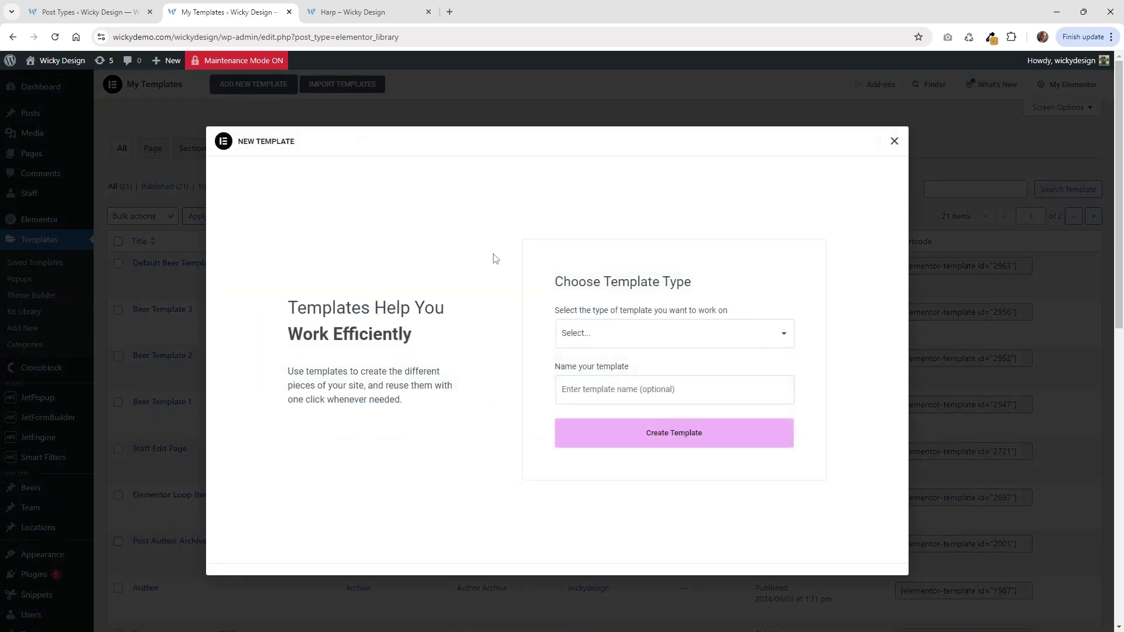
click(623, 342)
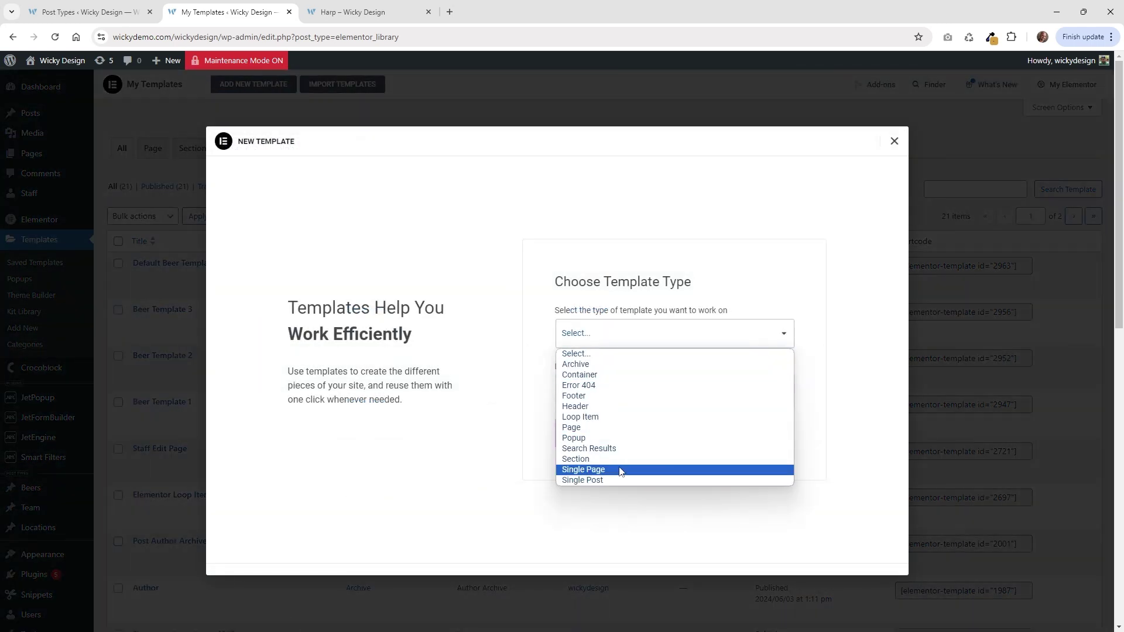
click(449, 446)
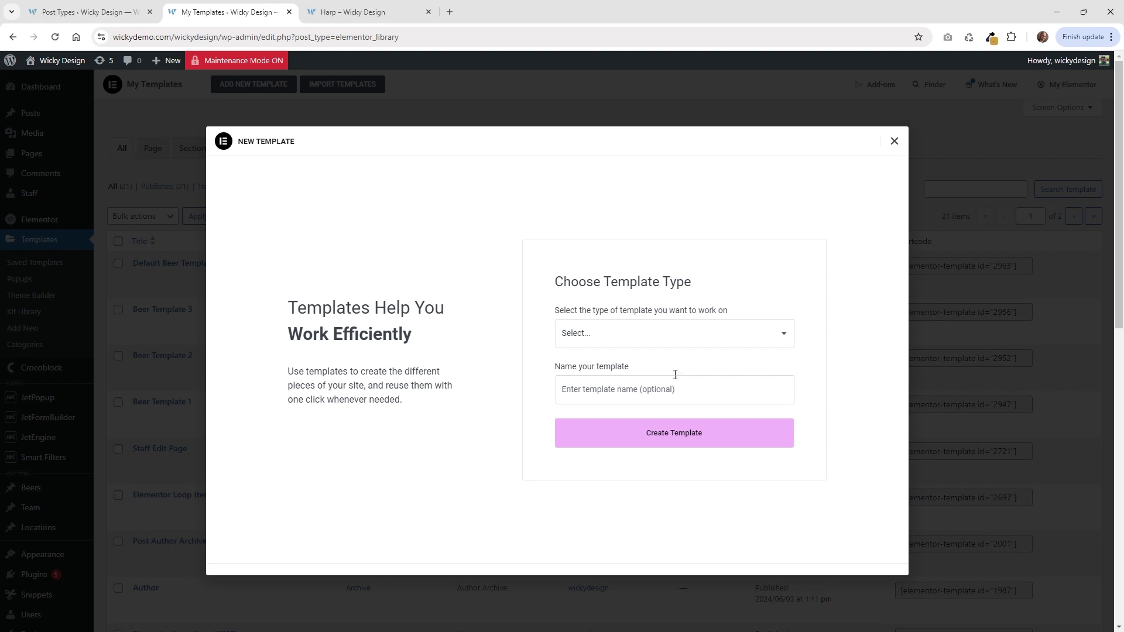
click(895, 141)
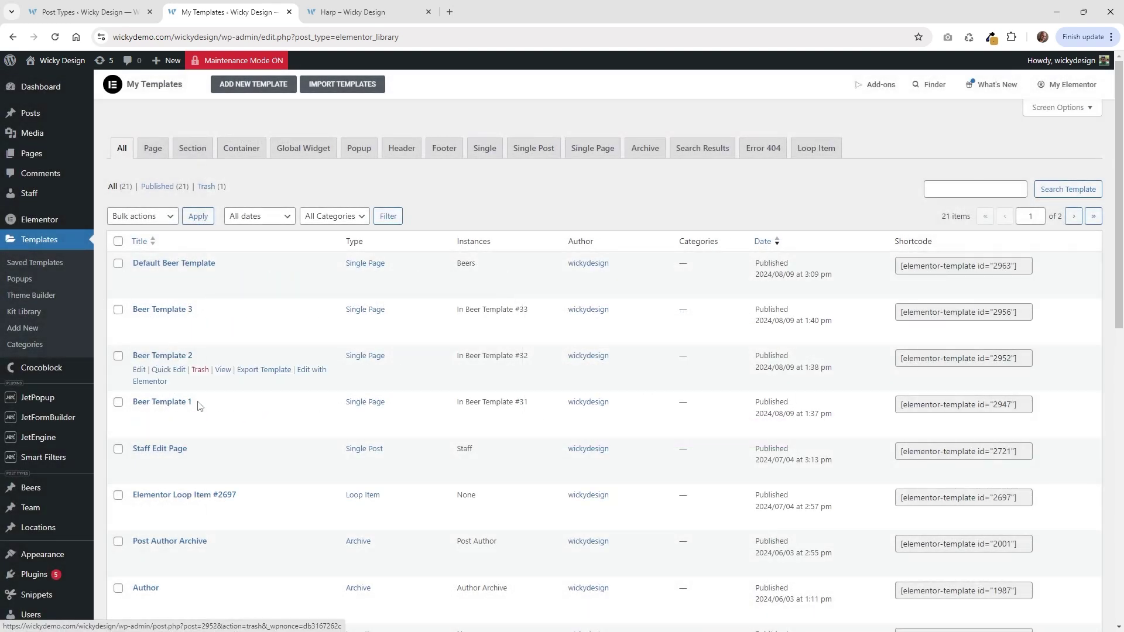
Open Beer Template 1 in Elementor in a new browser tab and switch to it.
right_click(305, 416)
click(340, 432)
click(380, 7)
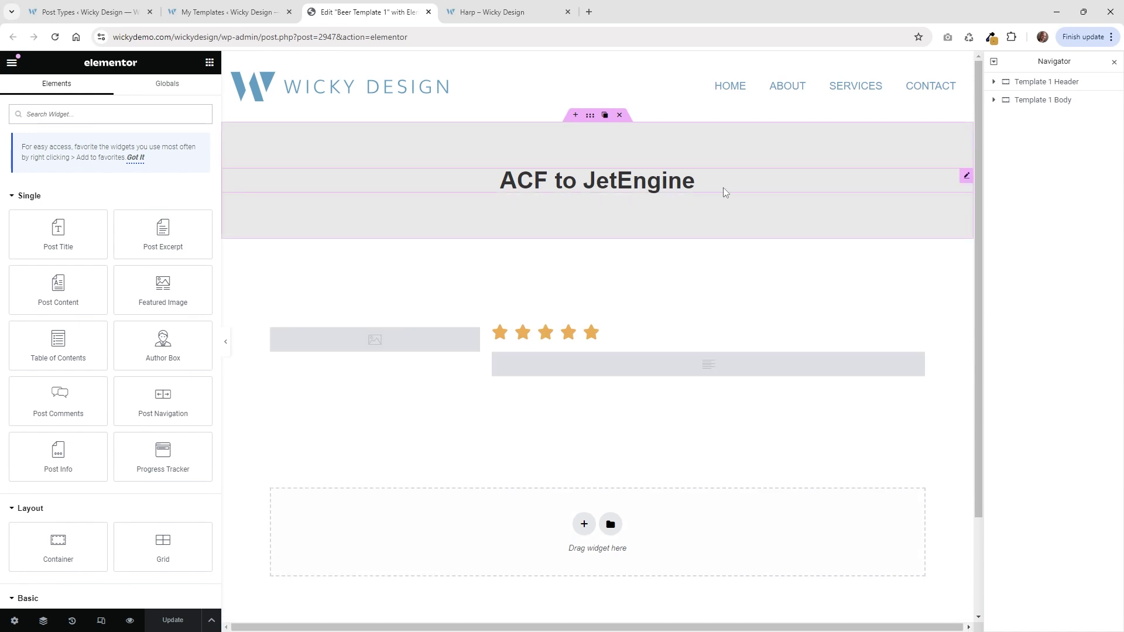
Set the template's Page Settings preview content to Beers and apply it.
click(15, 622)
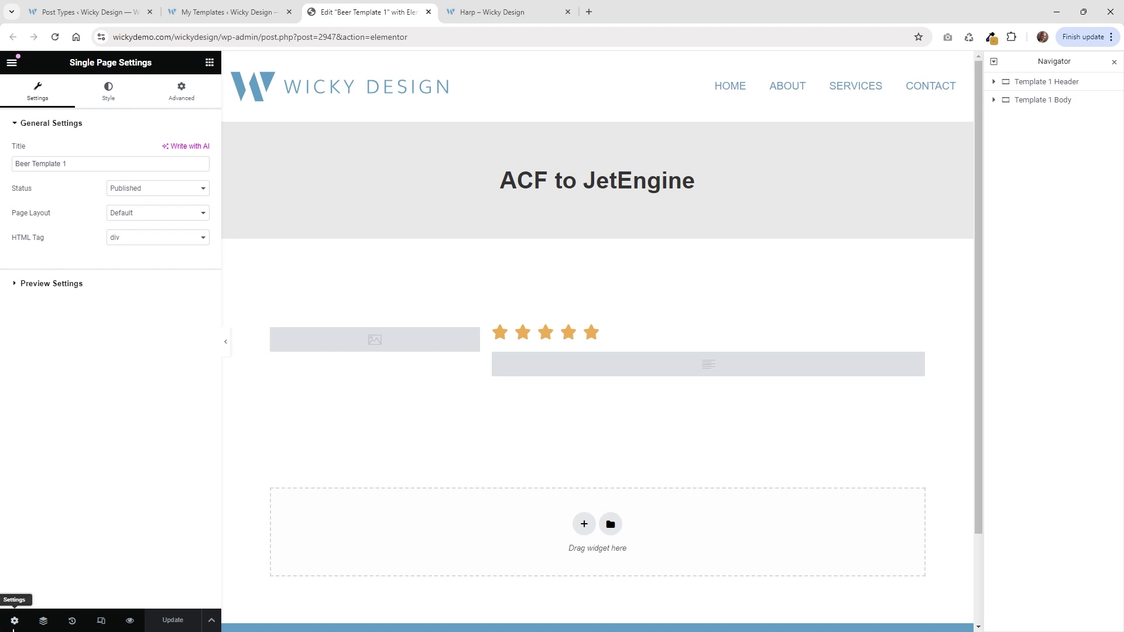
click(55, 285)
click(89, 192)
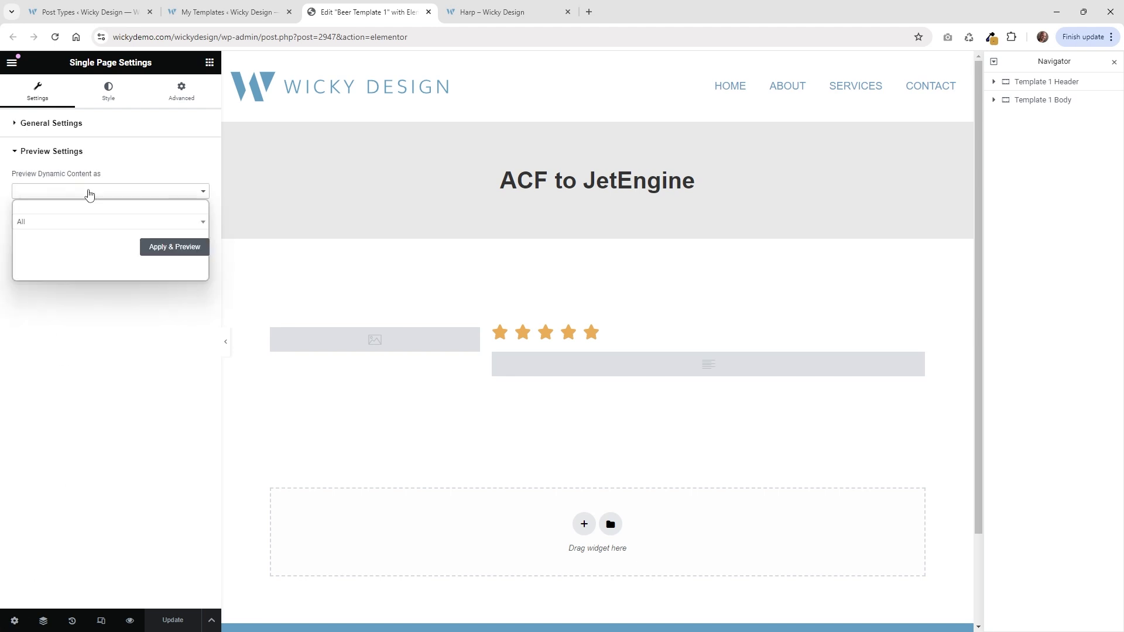
click(61, 242)
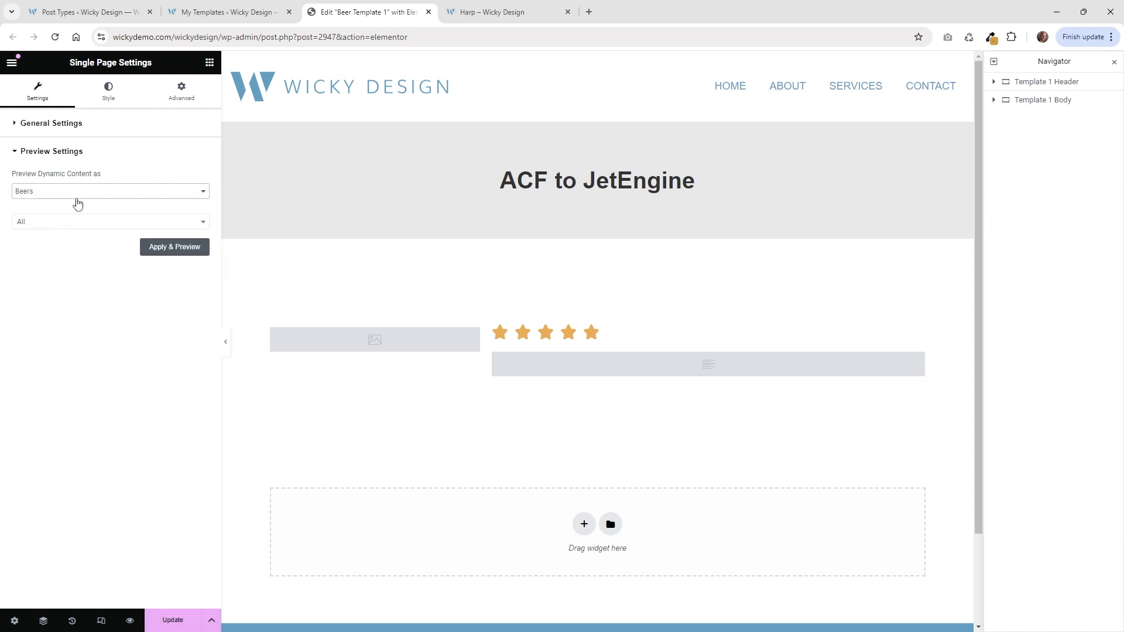
click(170, 249)
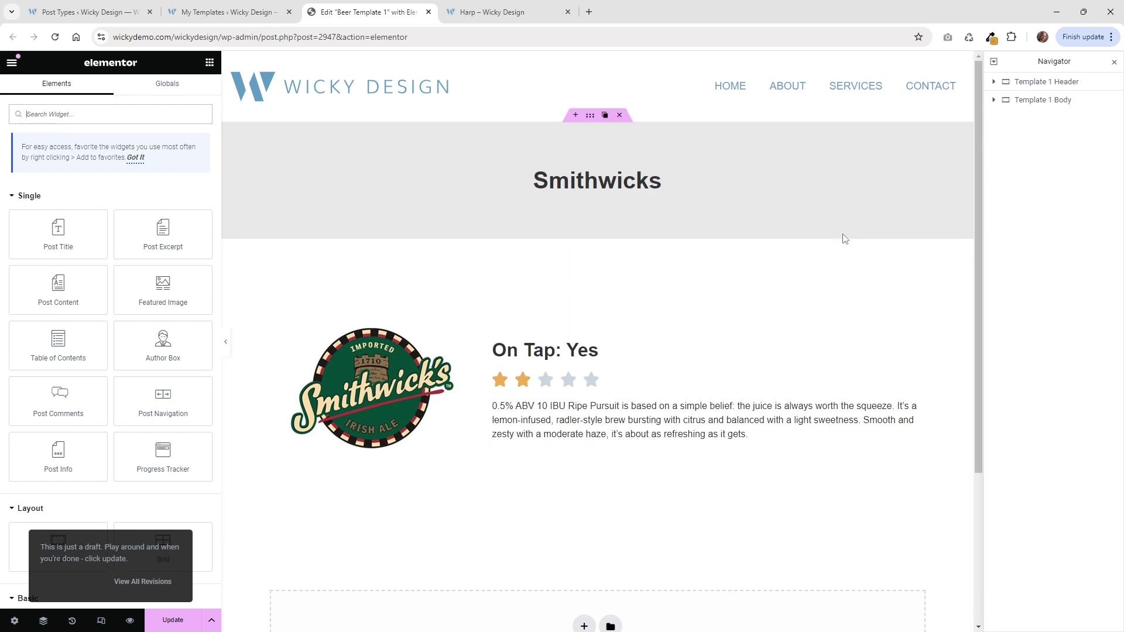
Check the Template 1 Body container's Dynamic Visibility stays off, then select the On Tap heading.
click(1044, 85)
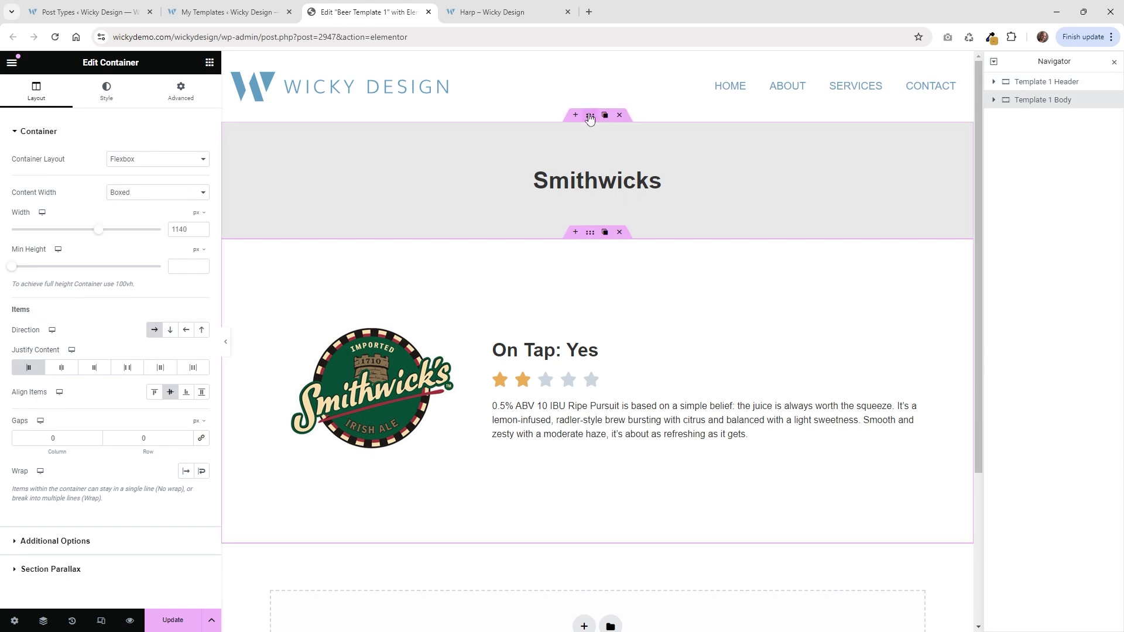
mouse_move(602, 261)
click(601, 236)
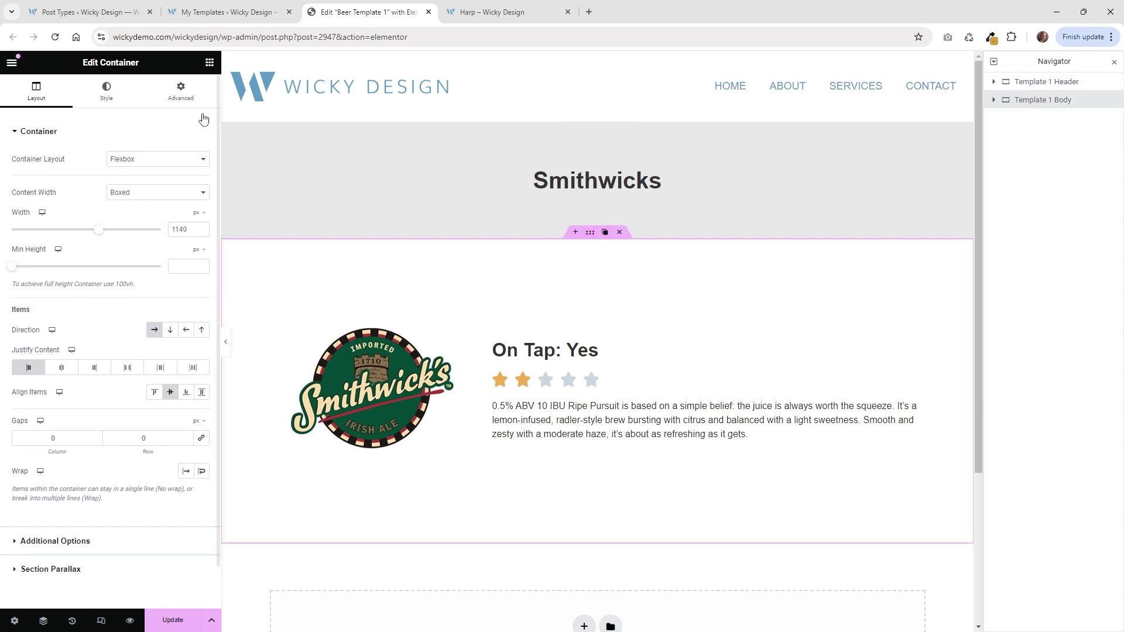
click(181, 91)
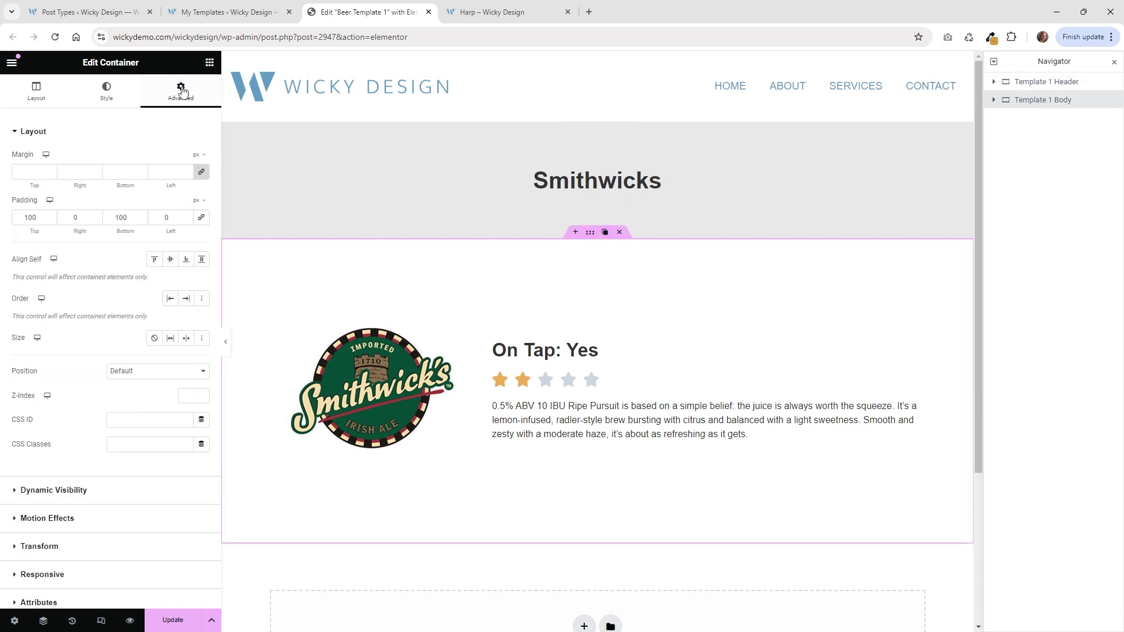
click(48, 492)
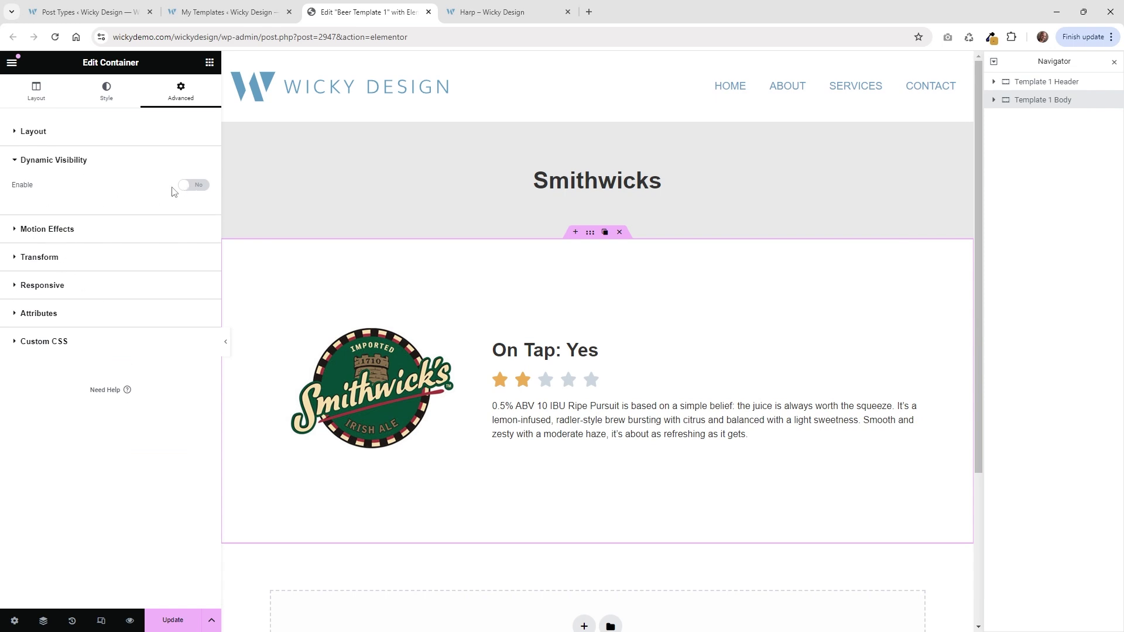
click(530, 349)
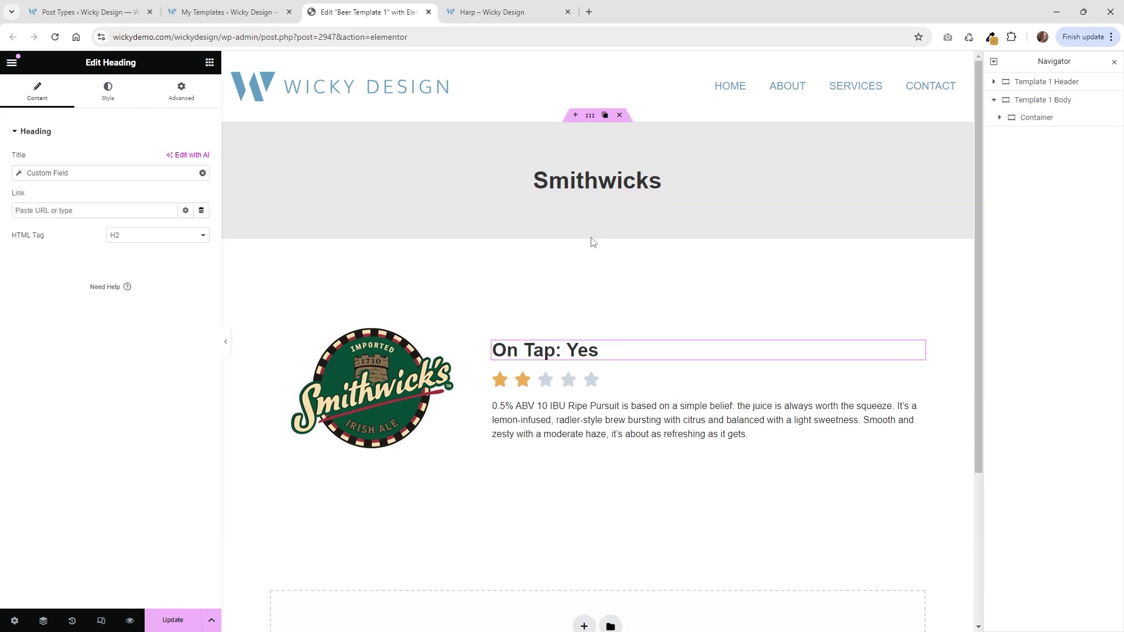
click(211, 620)
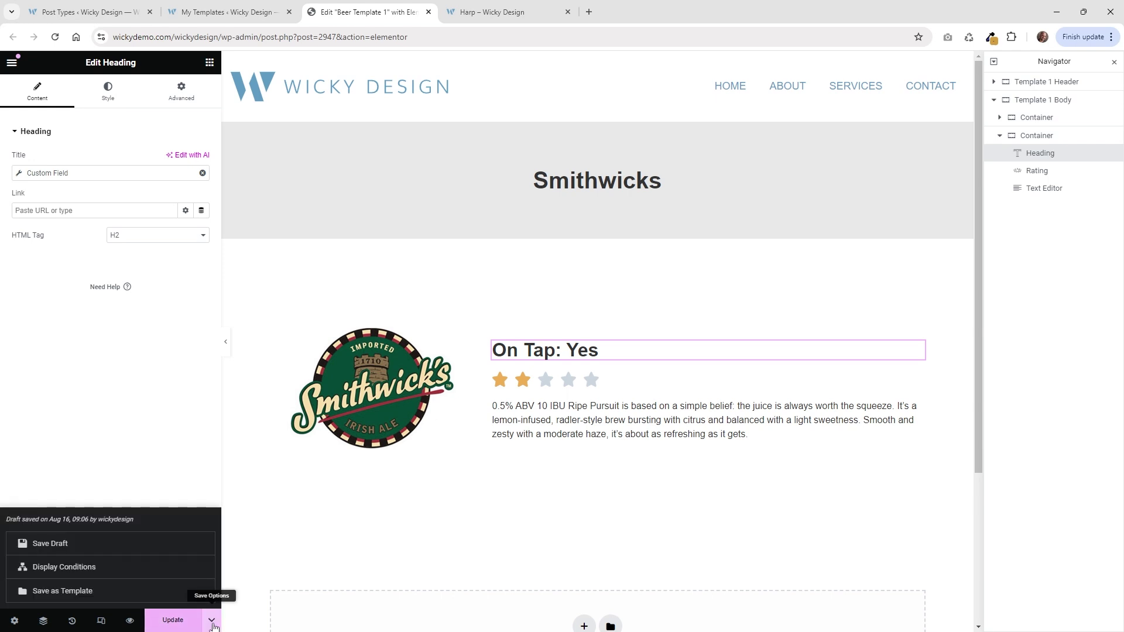
click(97, 565)
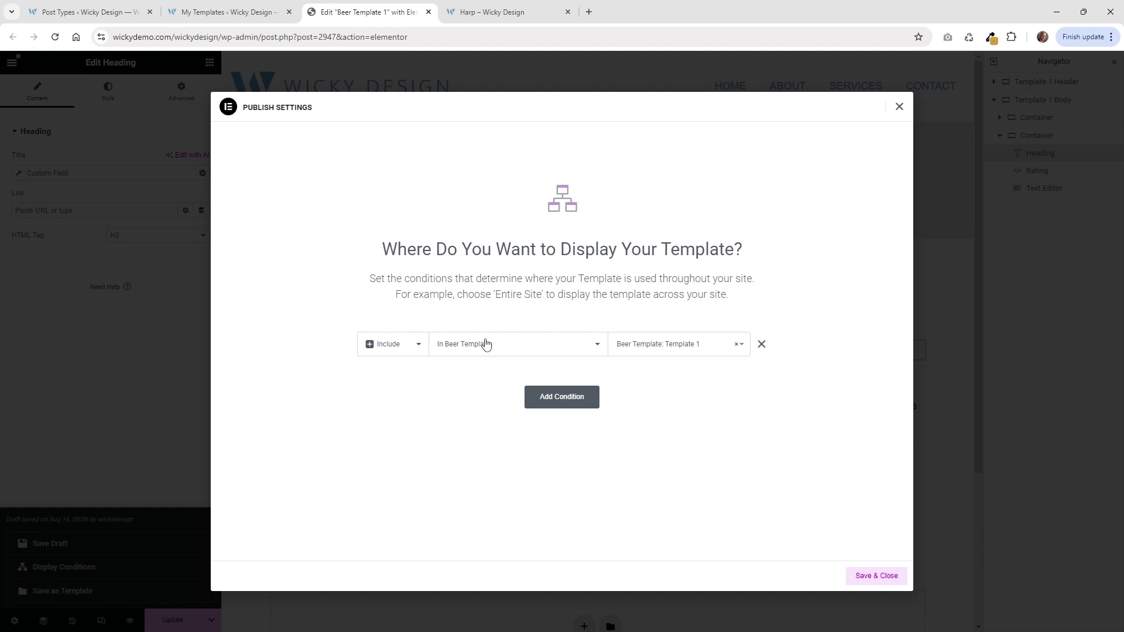
click(484, 349)
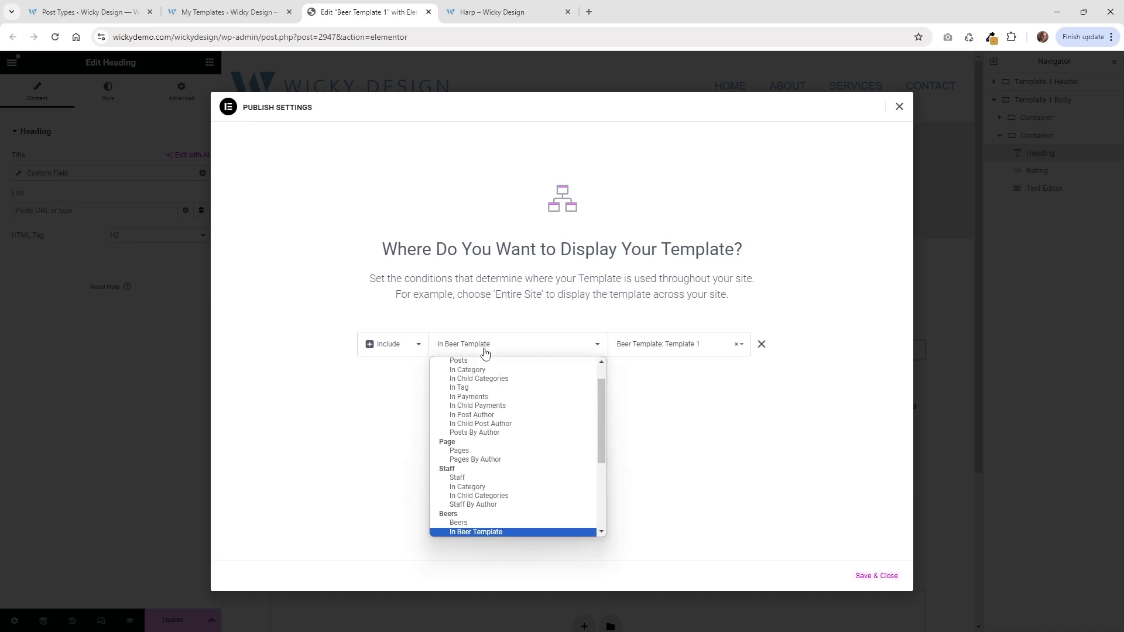
scroll(515, 478, down, 3)
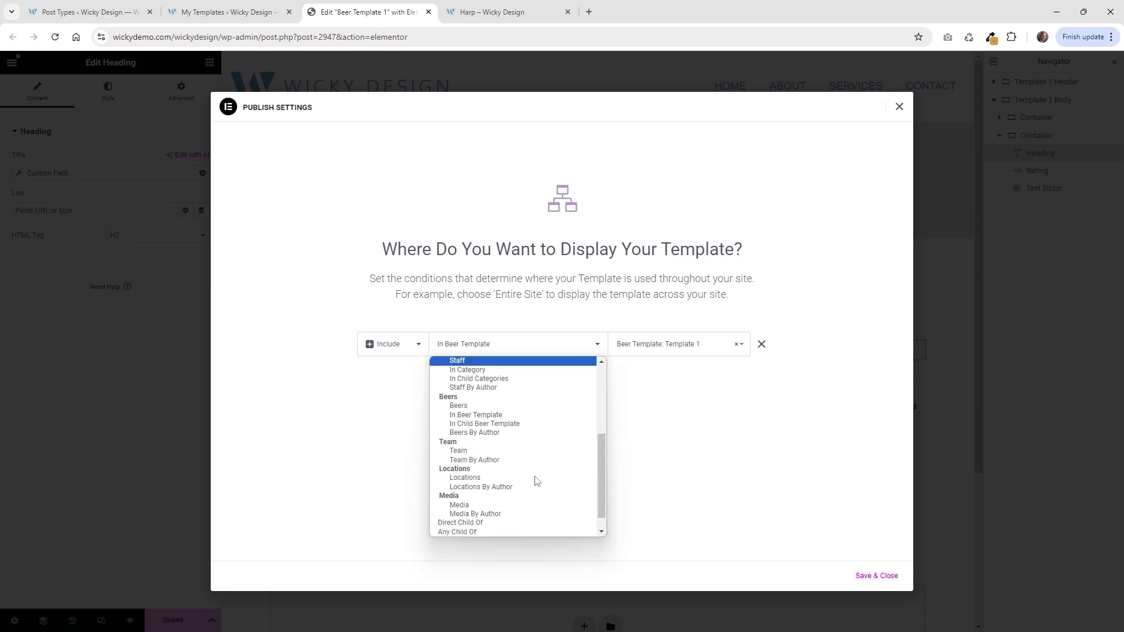
click(475, 415)
click(673, 350)
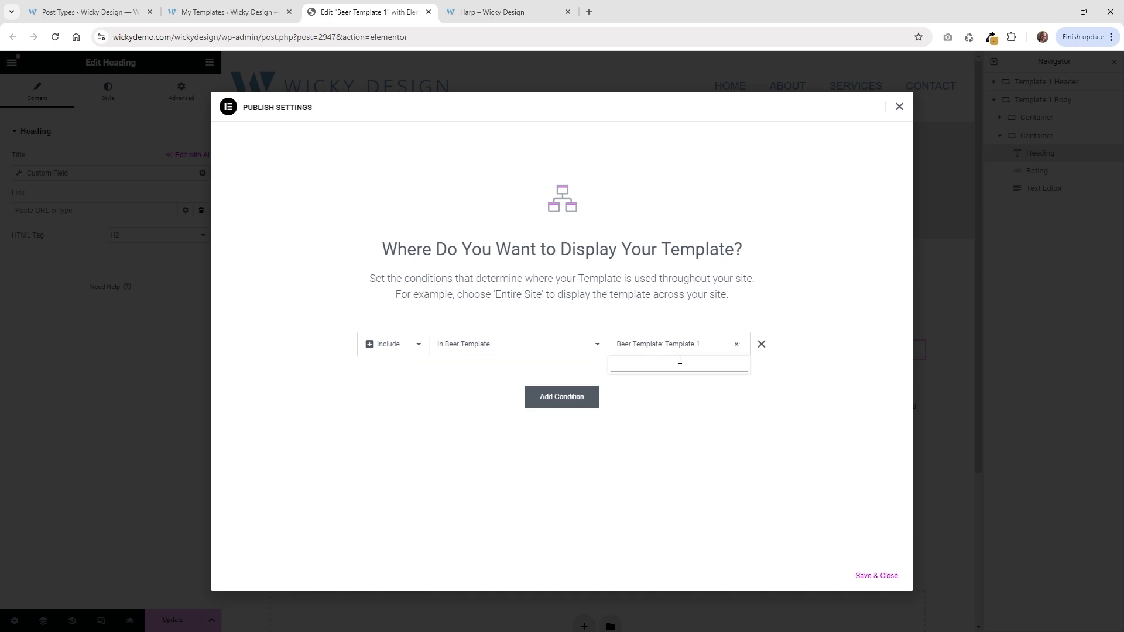
key(Escape)
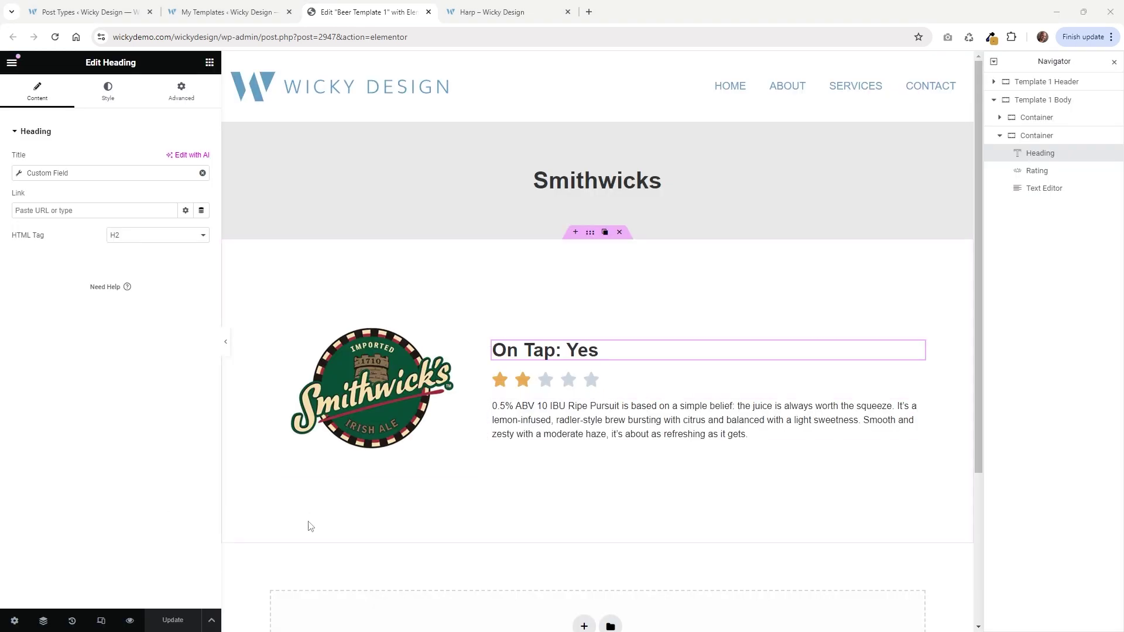
Close Beer Template 1's editor and open Beer Template 2 in Elementor in a new tab.
click(427, 12)
mouse_move(192, 359)
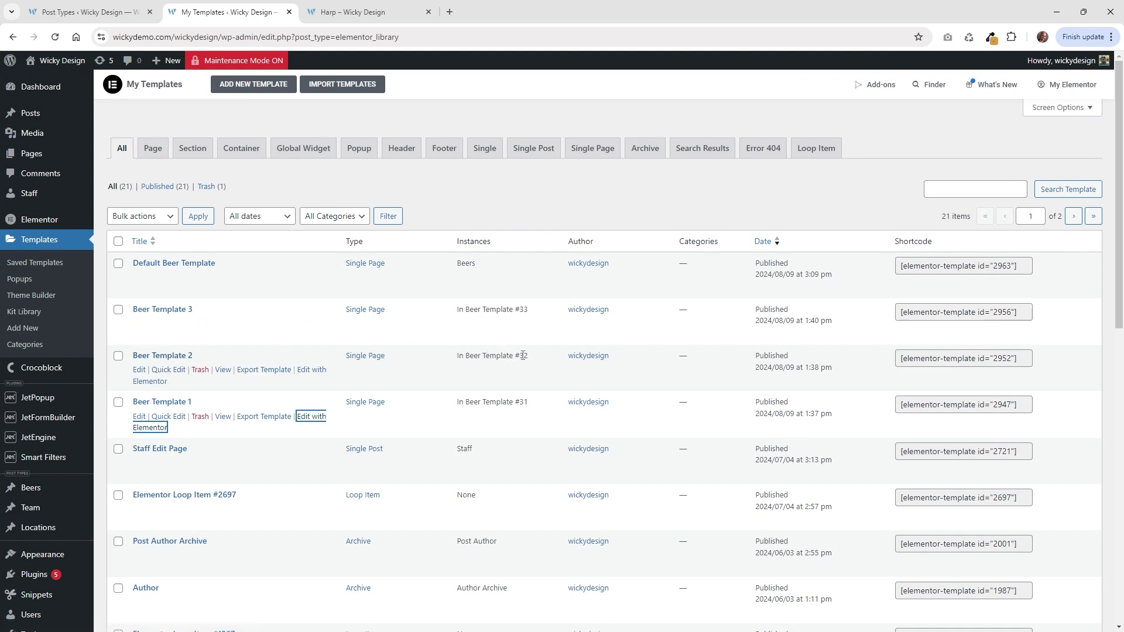
right_click(314, 373)
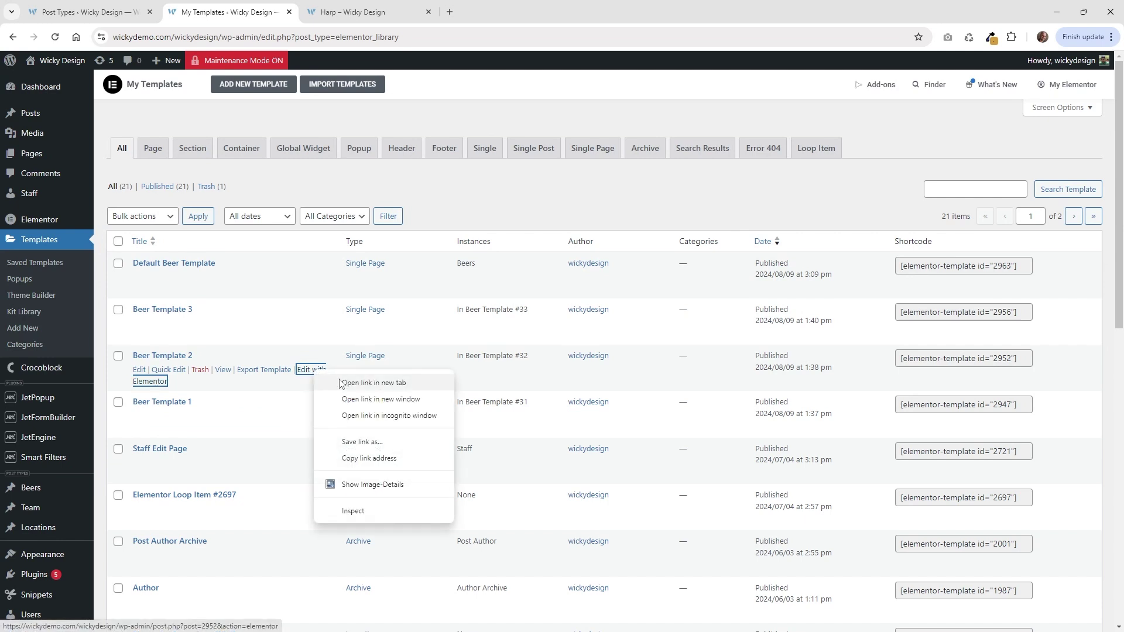
click(341, 384)
click(363, 12)
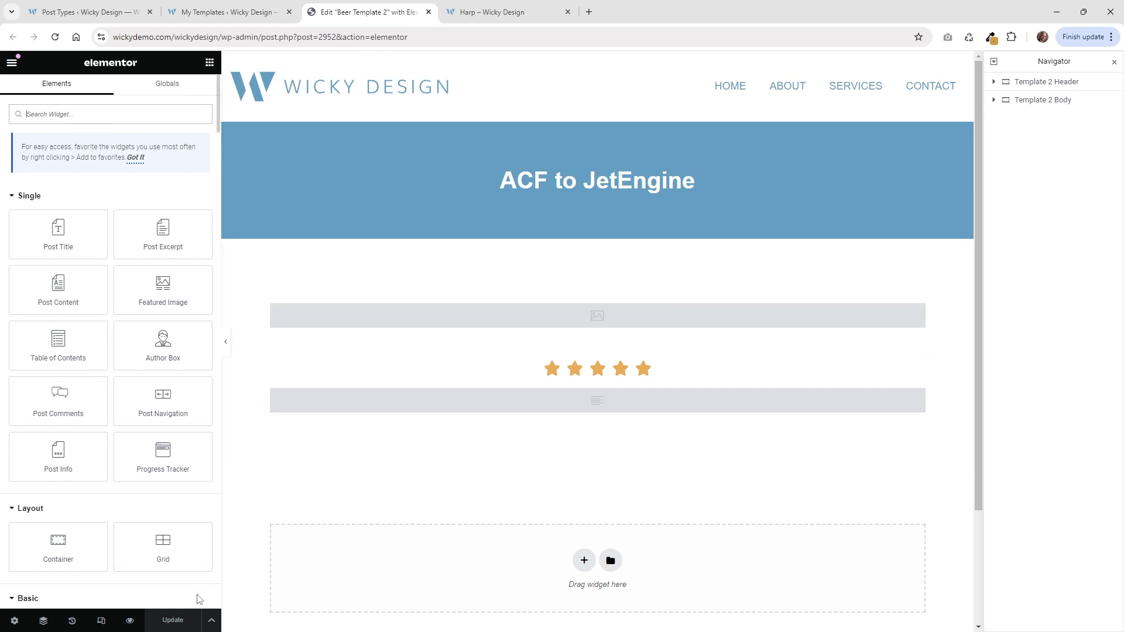
Review Beer Template 2's display conditions without changes, then return to My Templates.
click(211, 620)
click(145, 568)
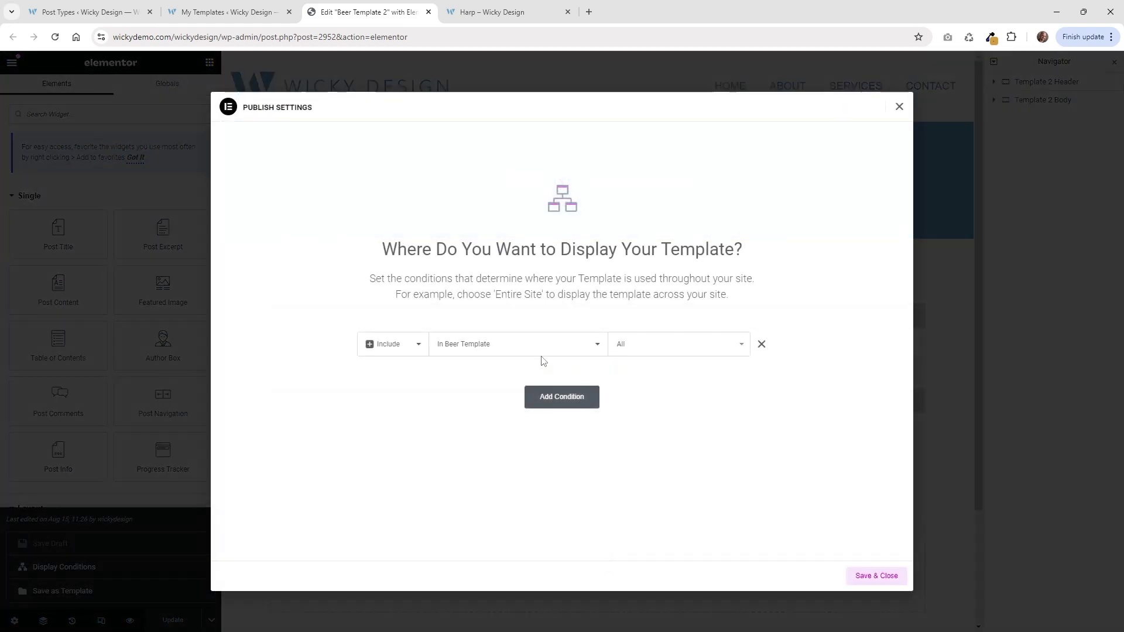
click(463, 353)
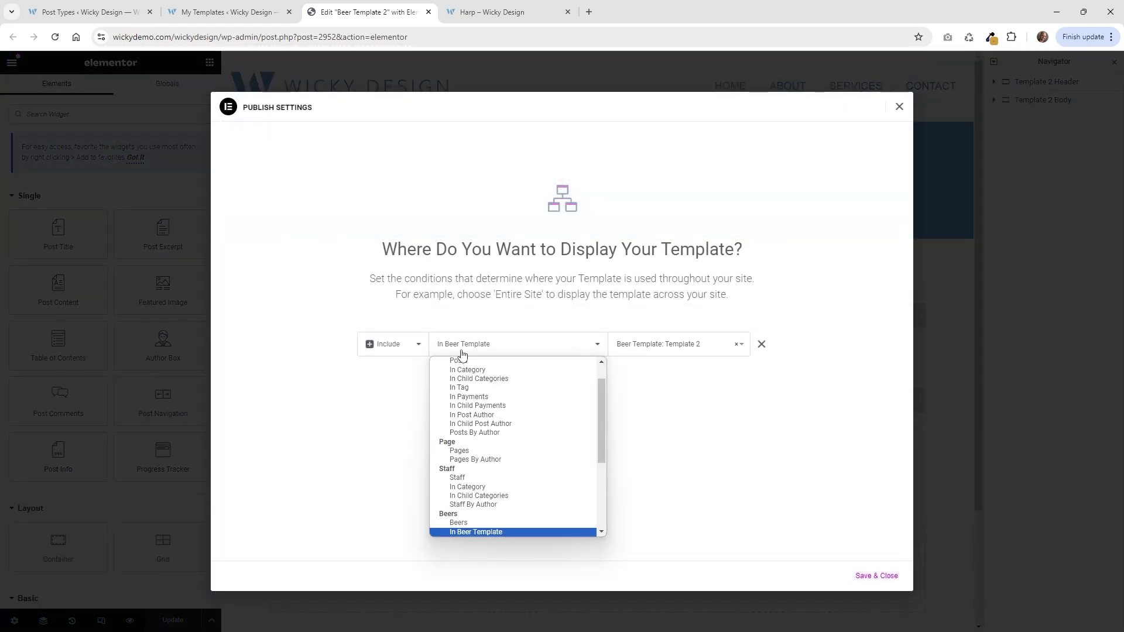
click(658, 367)
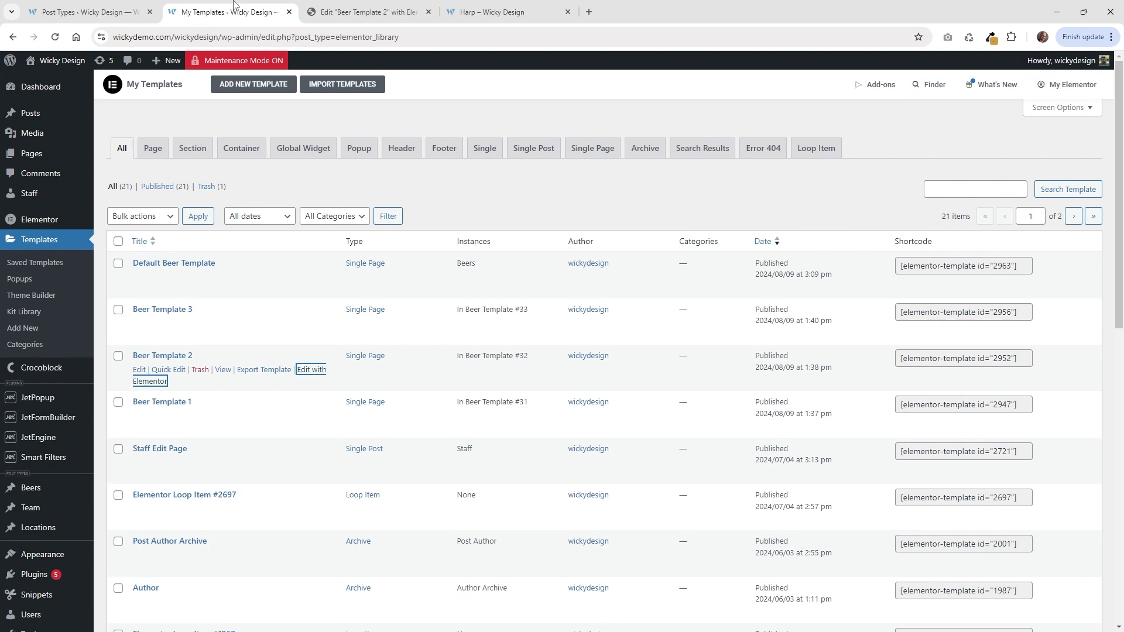
click(234, 10)
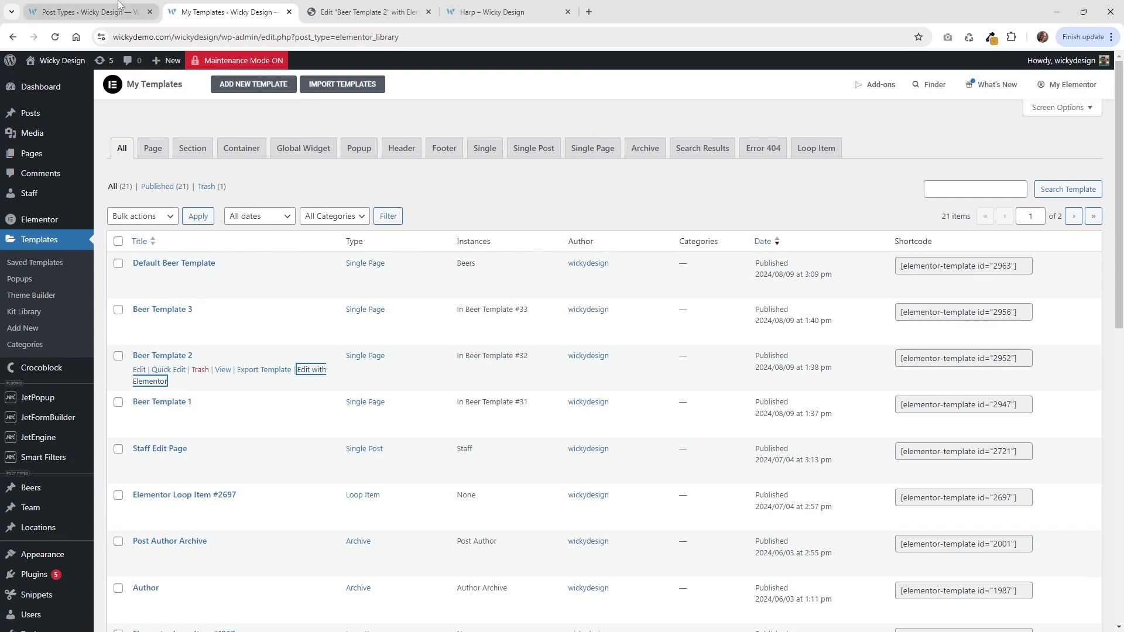
Open the Smithwicks beer for editing from the Beers list.
click(56, 489)
click(161, 355)
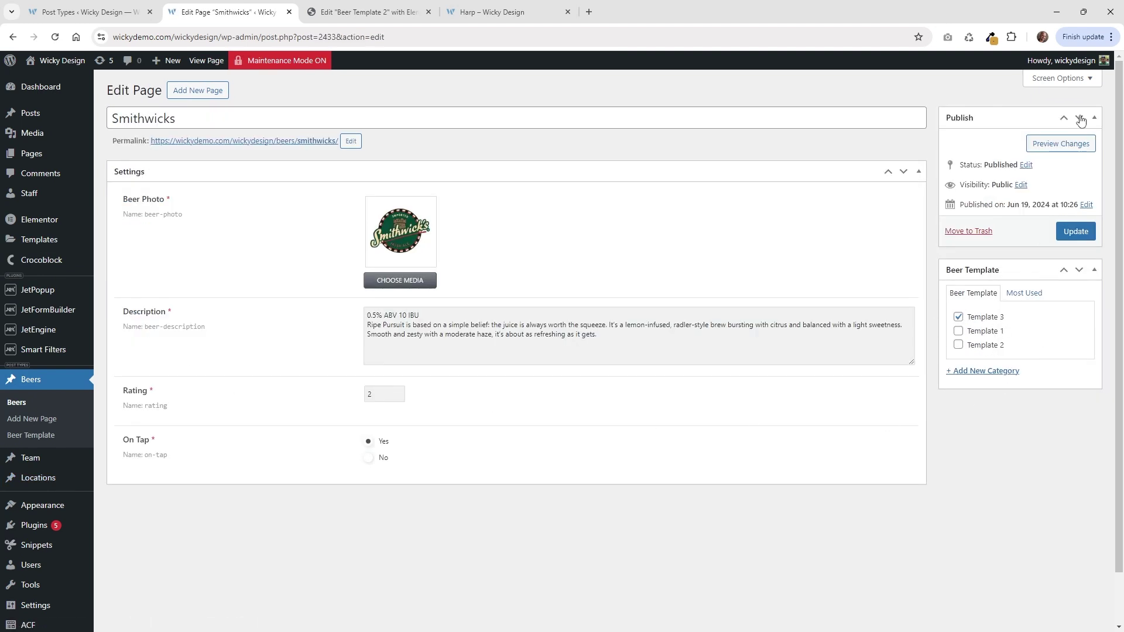
click(1073, 82)
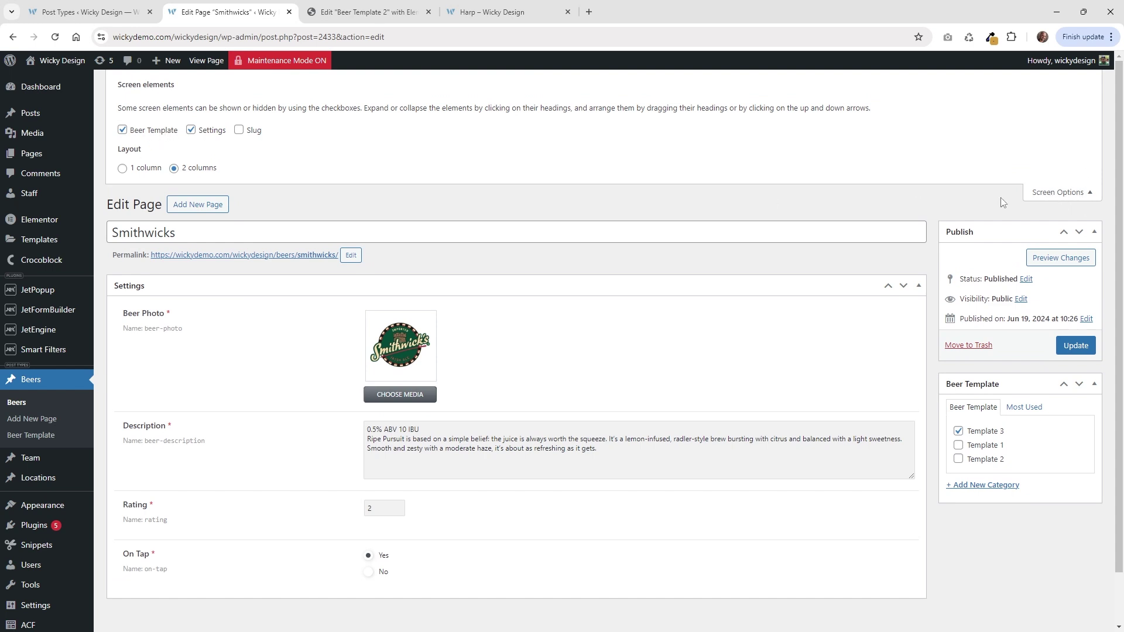
click(1068, 194)
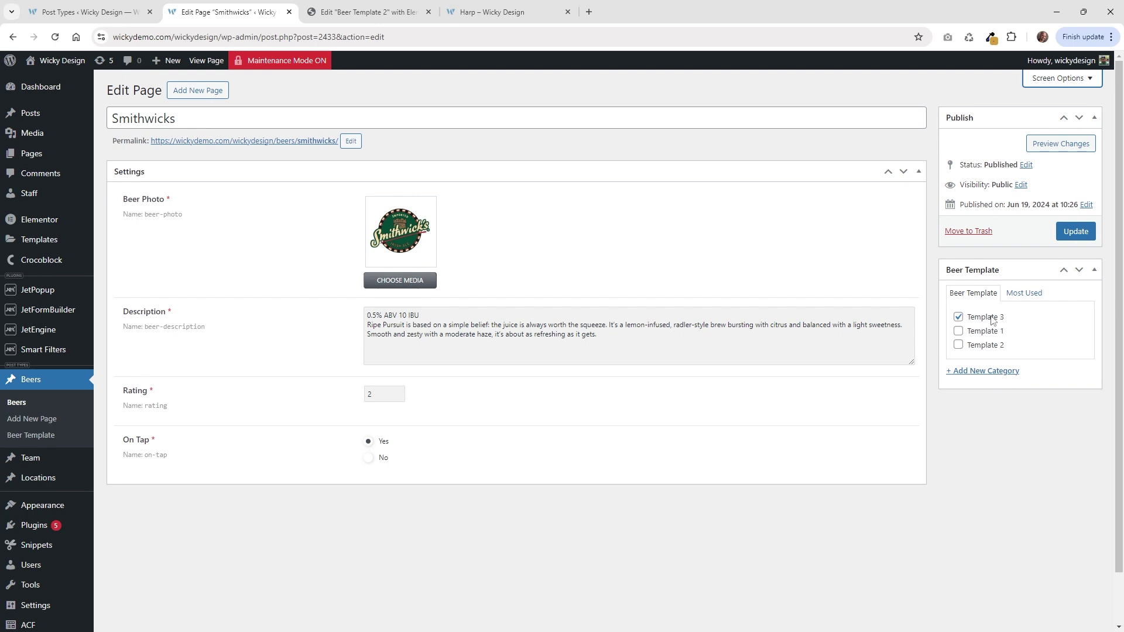
Tick Template 1, Template 2 and Template 3 in the Beer Template box and update Smithwicks.
click(990, 333)
click(989, 345)
click(980, 332)
click(982, 318)
click(988, 333)
click(989, 320)
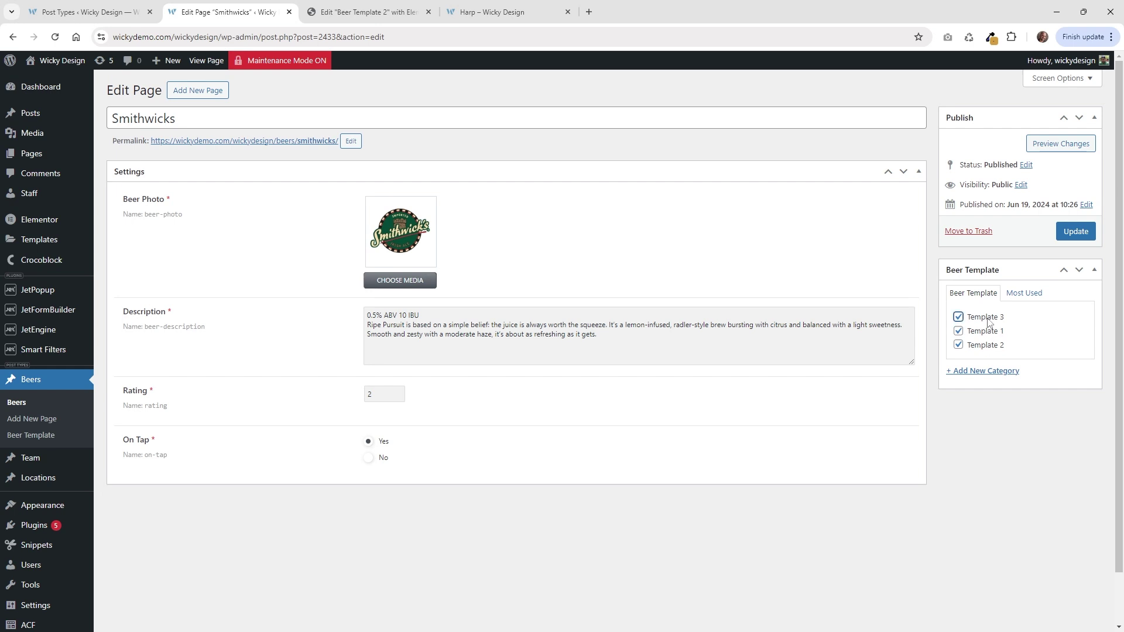
click(1082, 234)
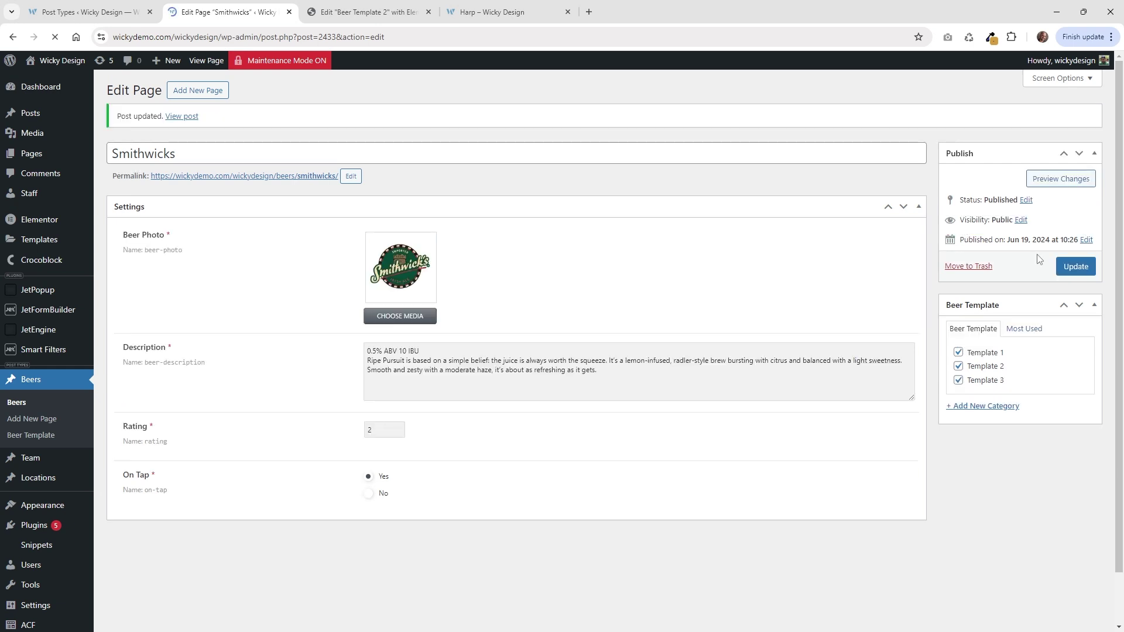
Open the Smithwicks page in a new tab and close the Beer Template 2 and Harp tabs.
right_click(323, 177)
click(351, 188)
click(530, 10)
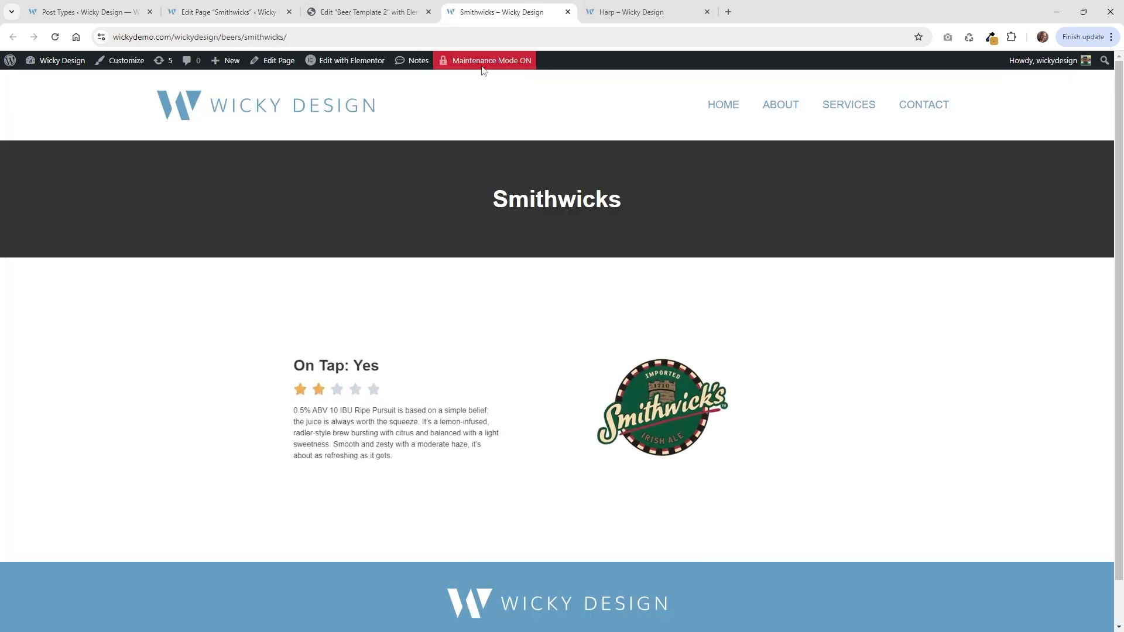
click(390, 4)
click(428, 12)
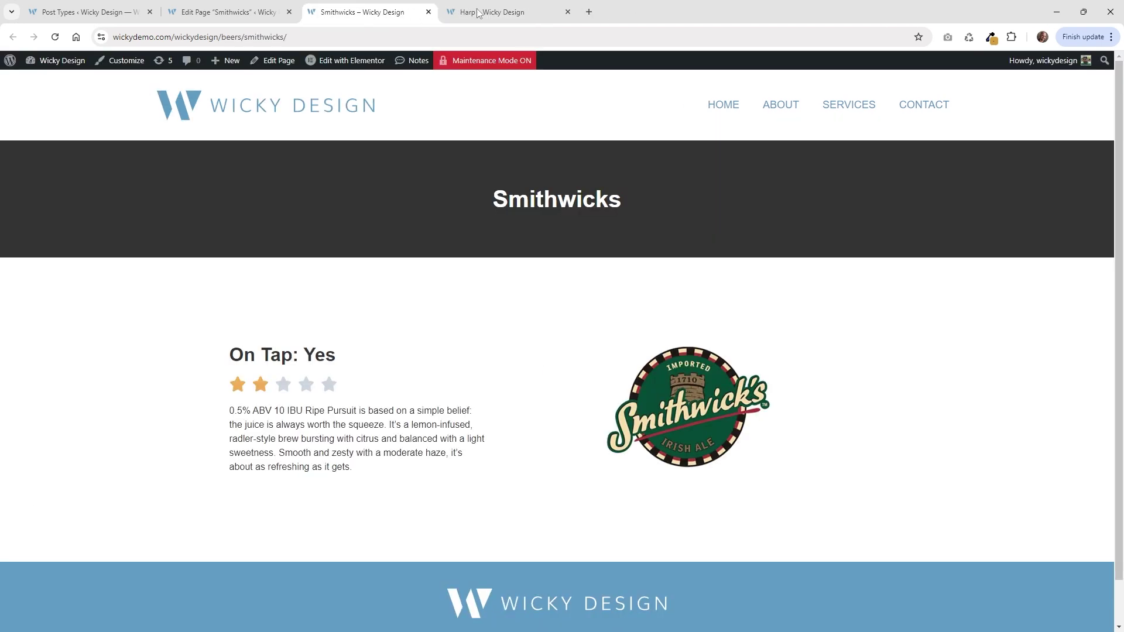
click(559, 12)
click(567, 12)
click(229, 12)
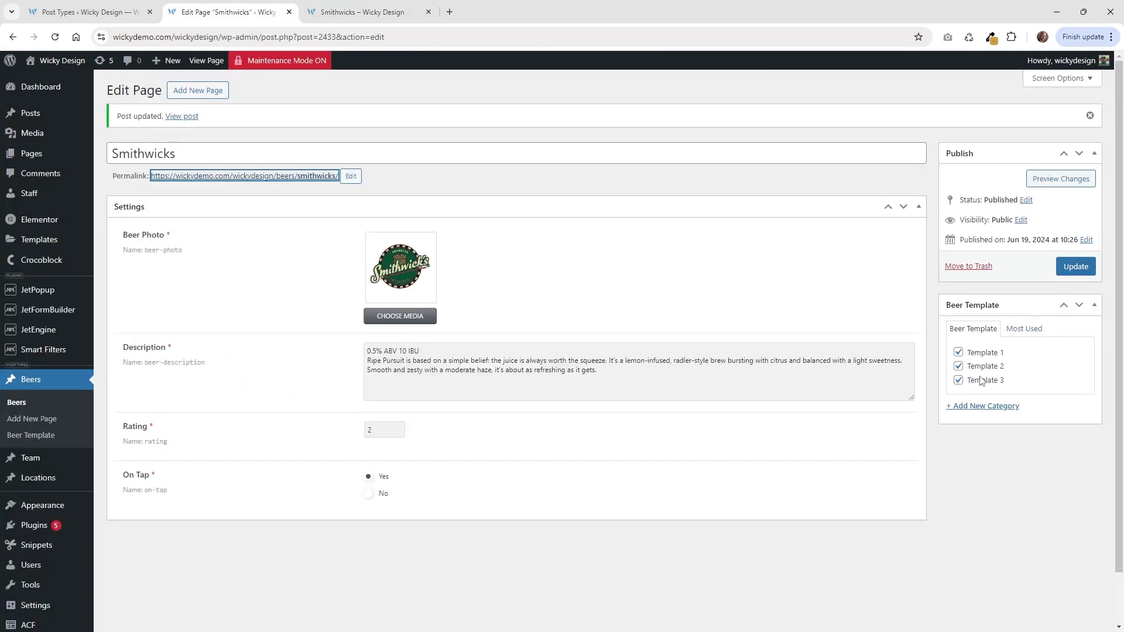
Leave only Template 1 assigned, update Smithwicks, and reload its live page to see the layout.
click(991, 353)
click(991, 366)
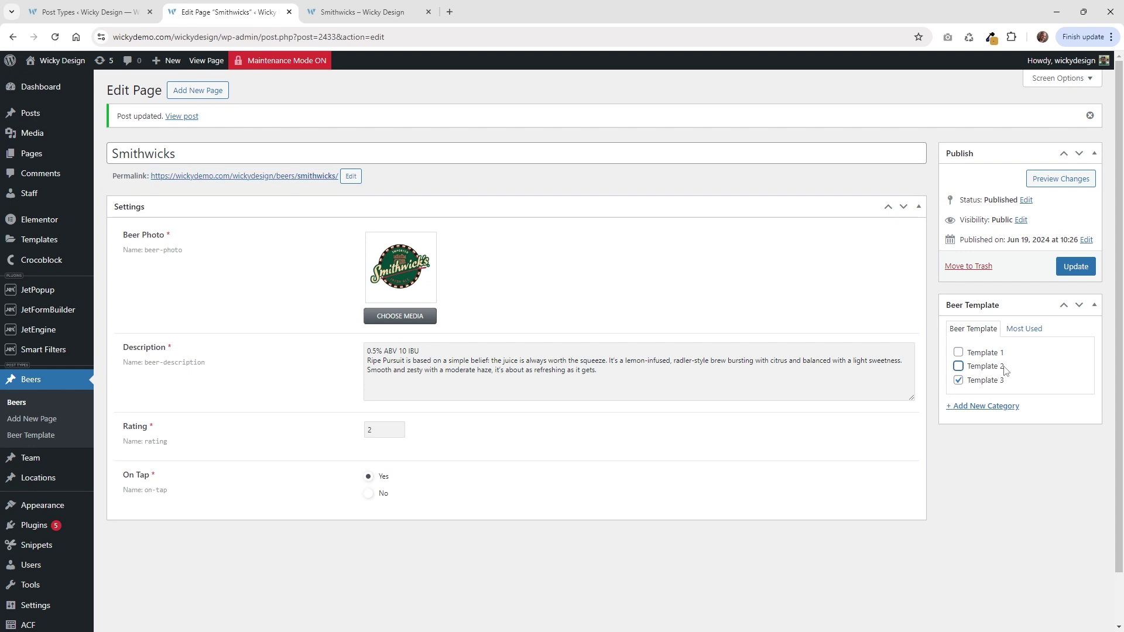
click(993, 380)
click(994, 353)
click(1074, 272)
click(363, 11)
click(54, 36)
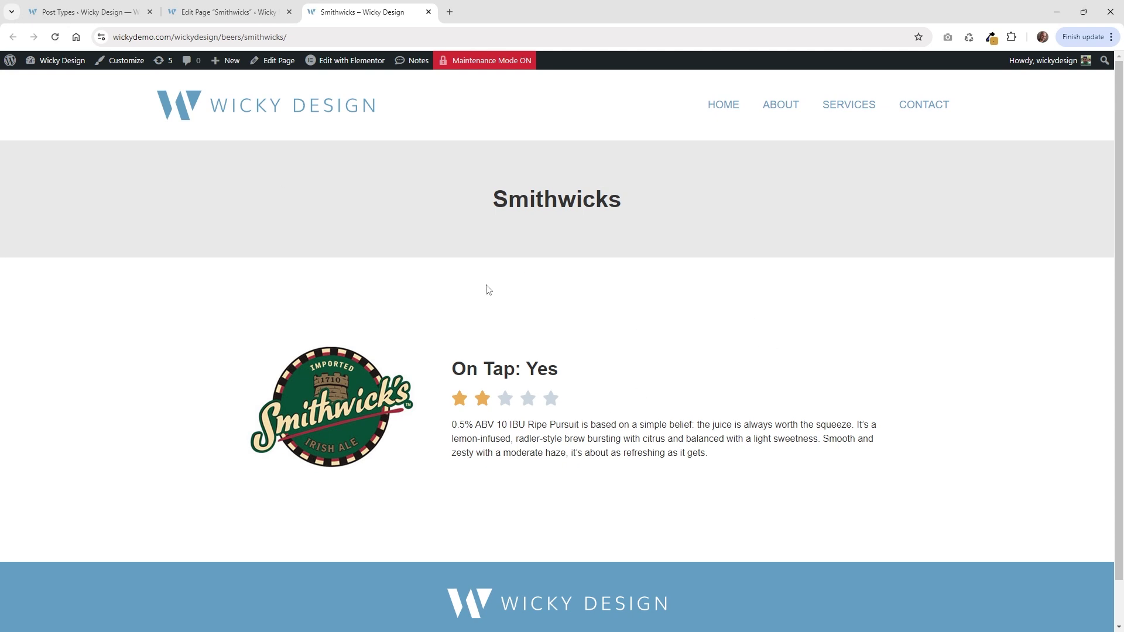
click(287, 5)
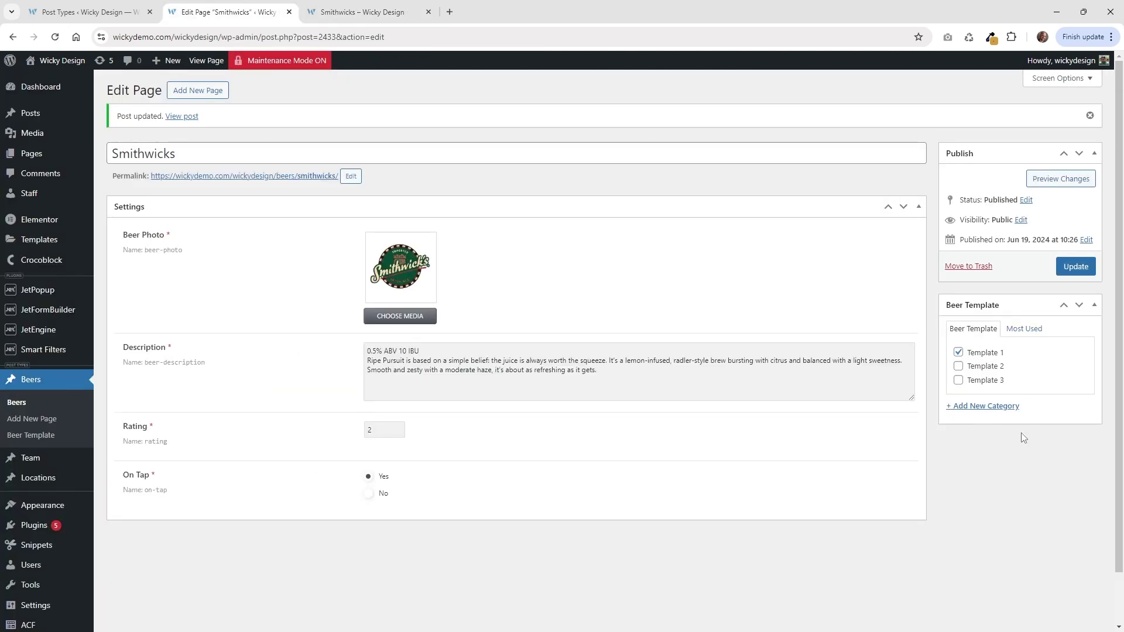